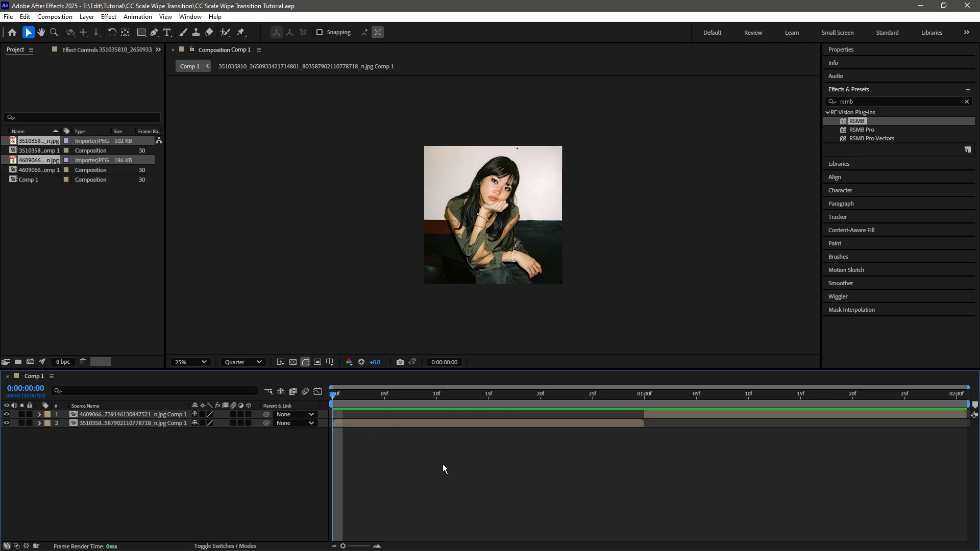
Add a Position keyframe to layer 2, the first photo, at 0:00:00:00.
click(408, 422)
drag(345, 394, 213, 389)
click(493, 433)
key(y)
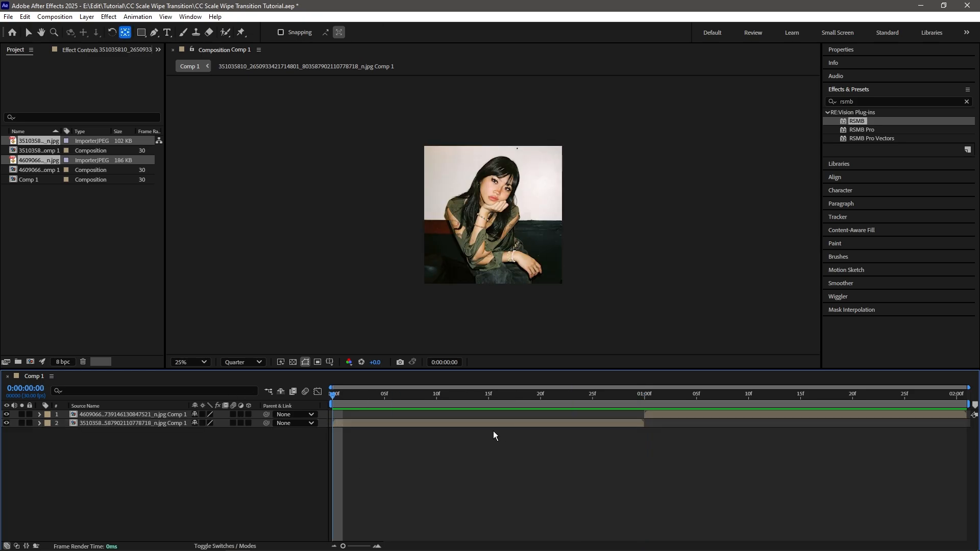
key(p)
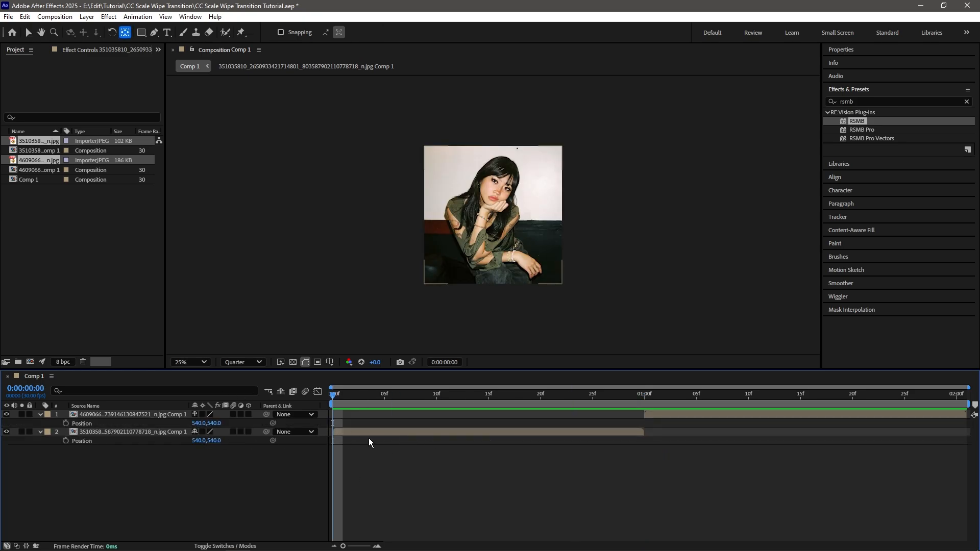
key(p)
click(352, 423)
key(p)
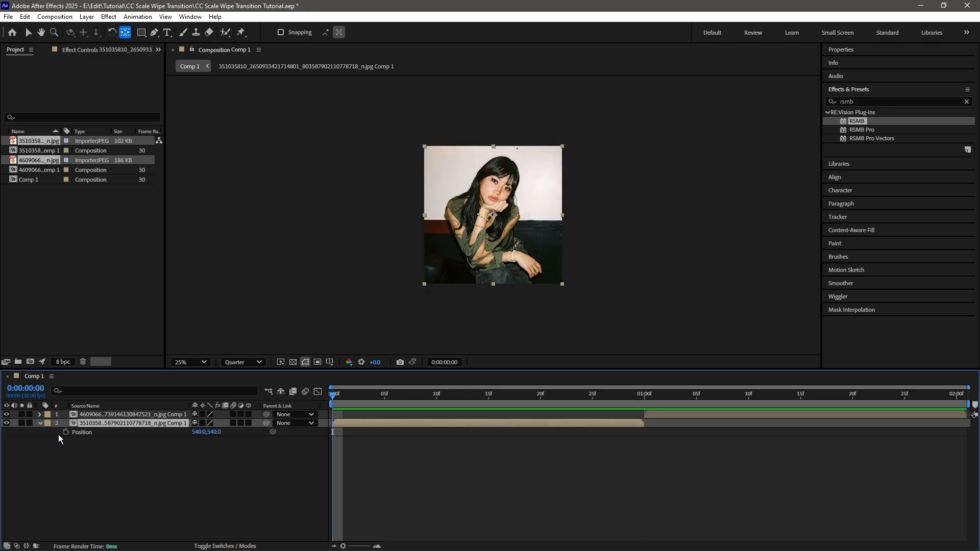
click(64, 432)
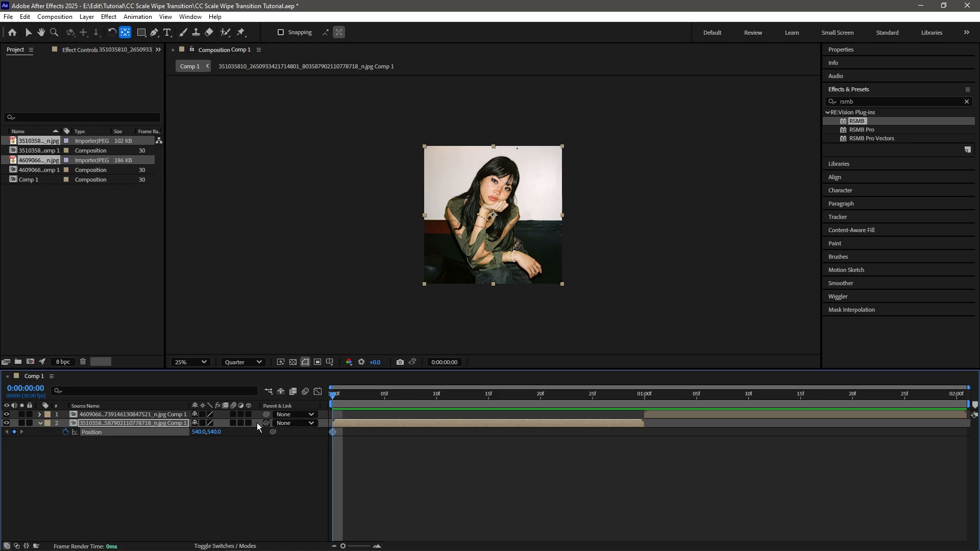
Separate the layer 2 Position into X and Y dimensions and remove the keyframing from Y Position.
right_click(95, 435)
click(130, 305)
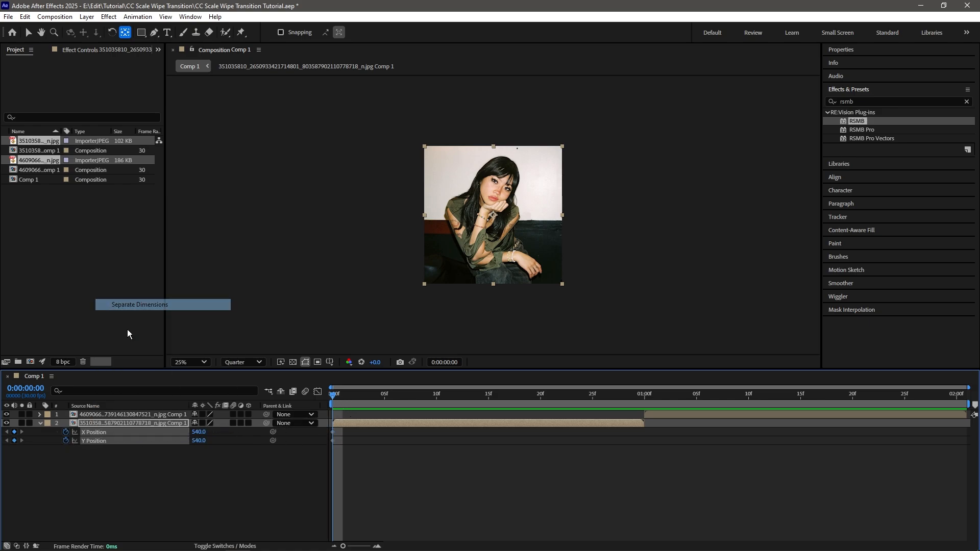
click(375, 467)
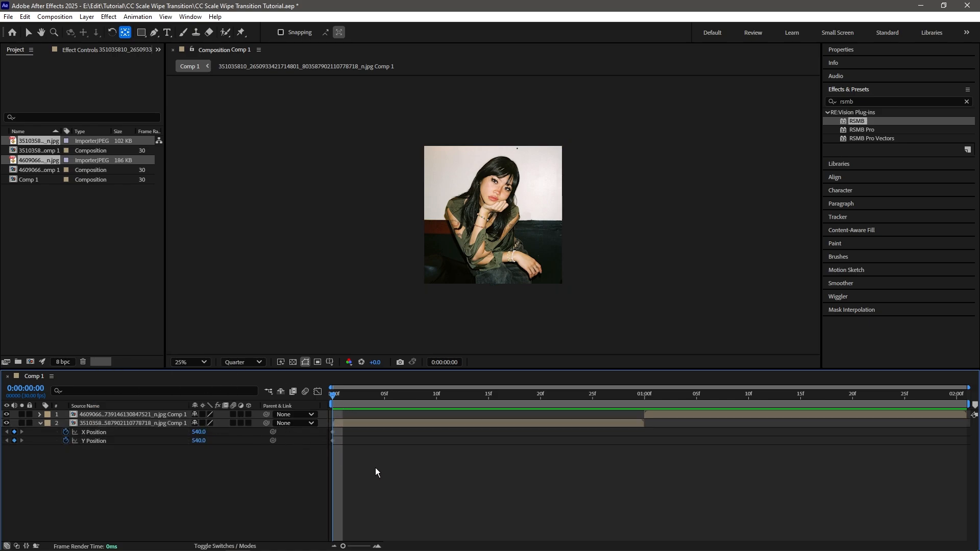
click(65, 440)
click(112, 448)
Keyframe the layer 2 X Position at 1643 to slide the photo fully out of frame, placing that keyframe at 01:00f.
click(380, 424)
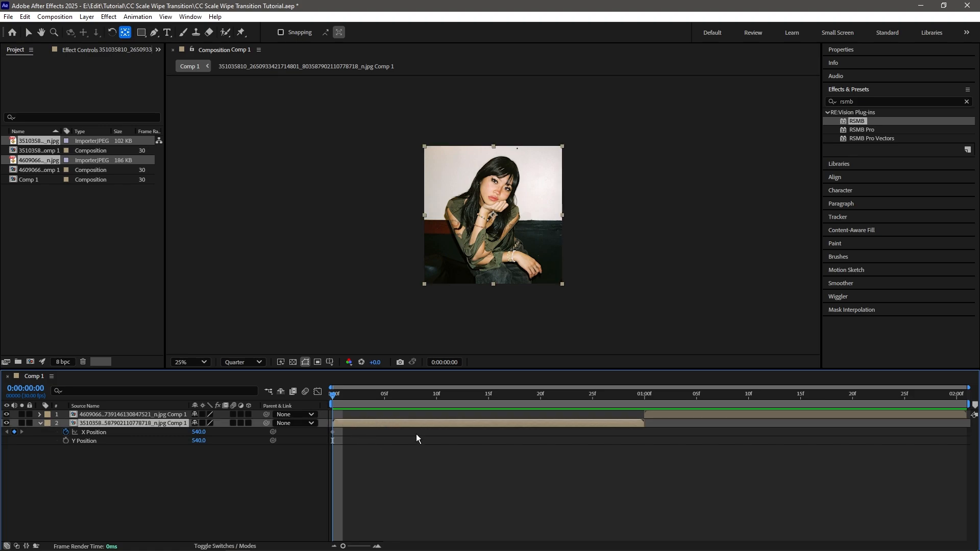
key(u)
drag(434, 402, 634, 403)
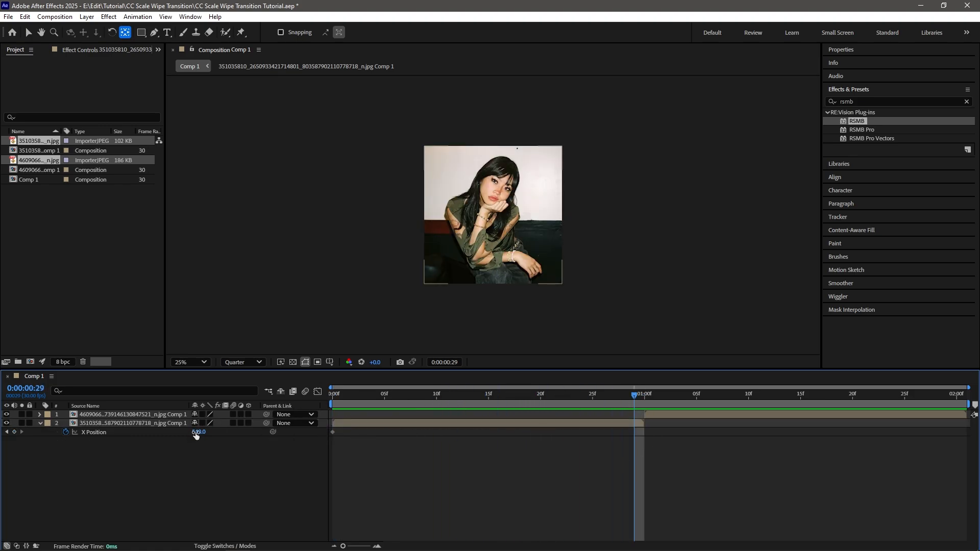
drag(190, 432, 768, 442)
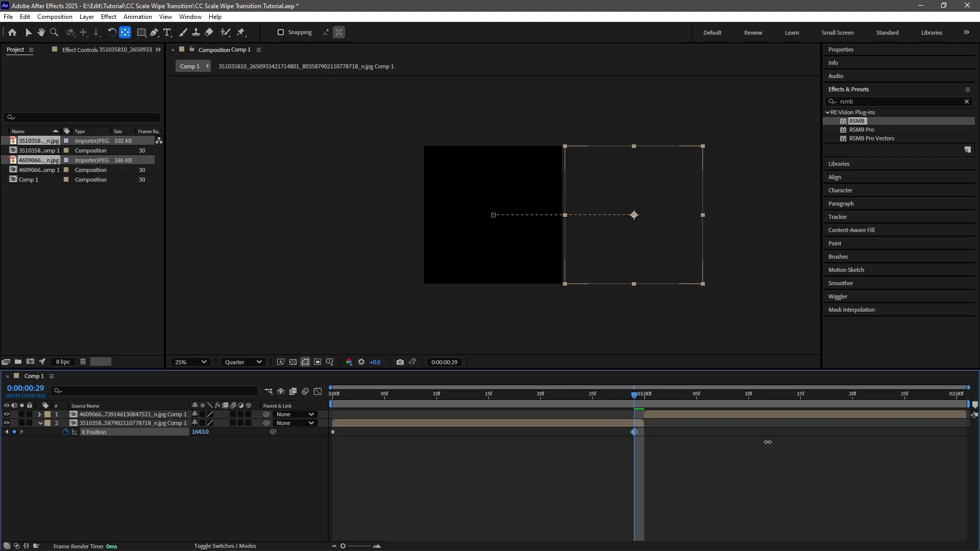
click(650, 452)
drag(633, 432, 318, 422)
Apply Easy Ease to both X Position keyframes of layer 2.
click(653, 433)
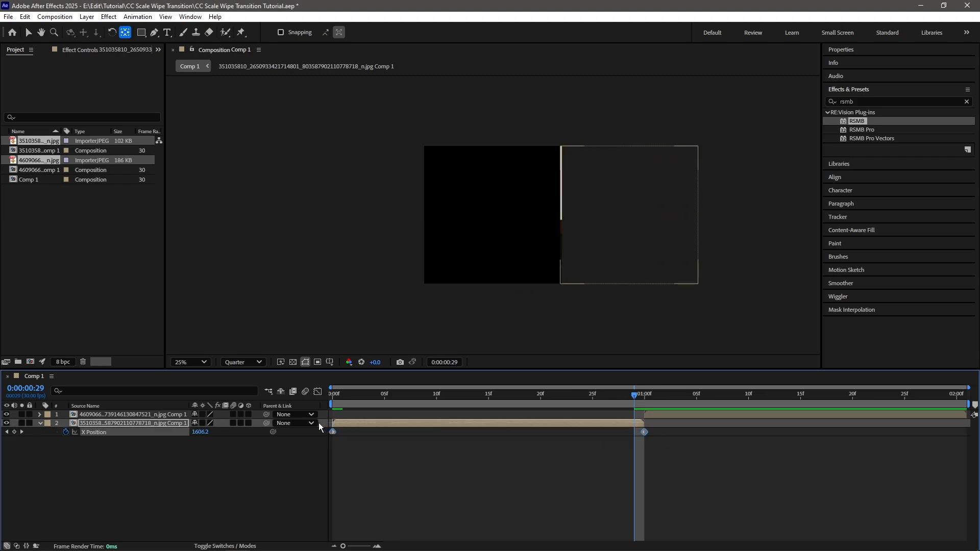
right_click(333, 432)
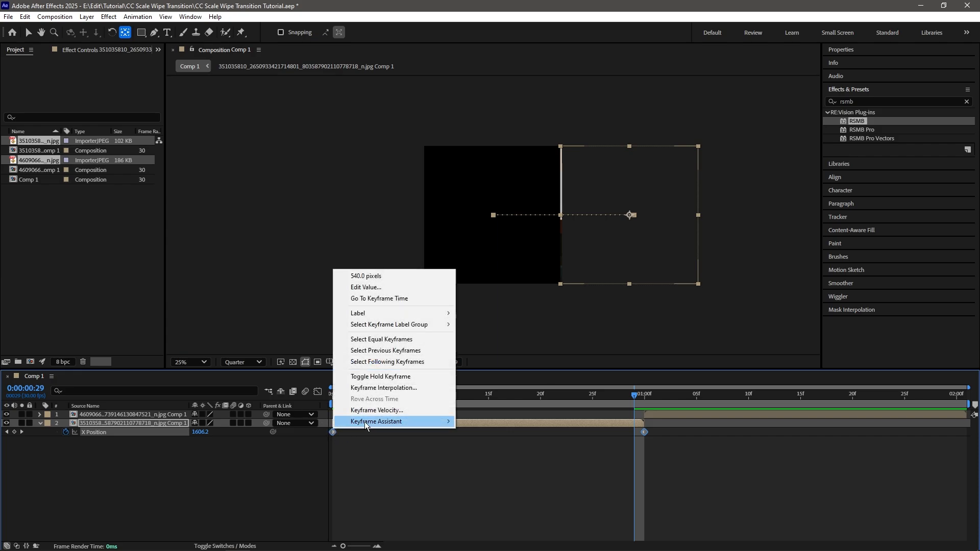
mouse_move(365, 425)
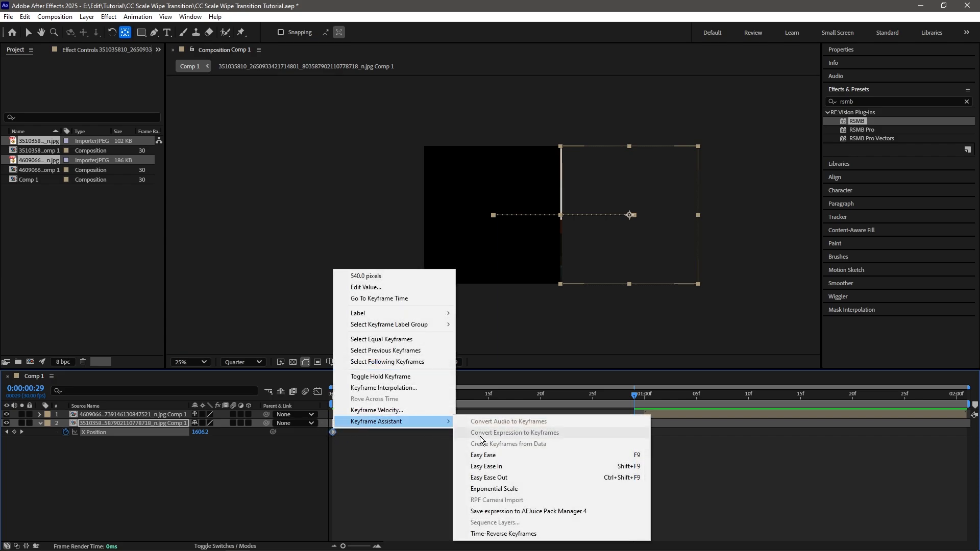
click(497, 459)
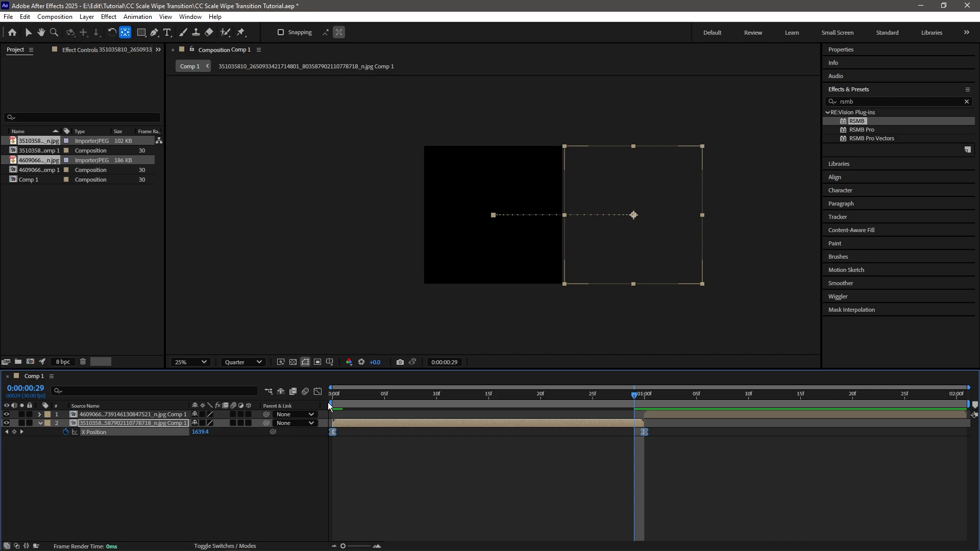
Open the X Position animation in the Graph Editor, view its speed graph and switch back to the value graph.
click(317, 392)
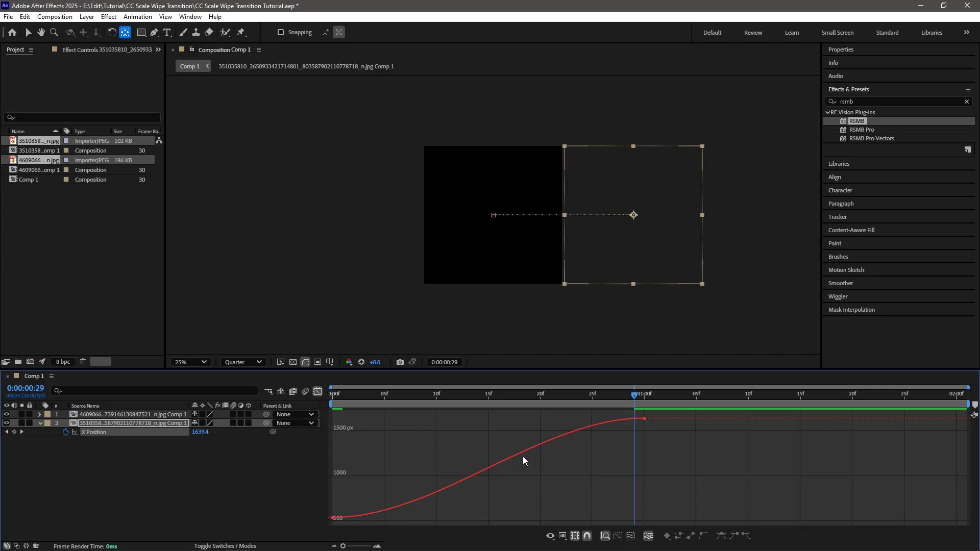
right_click(433, 439)
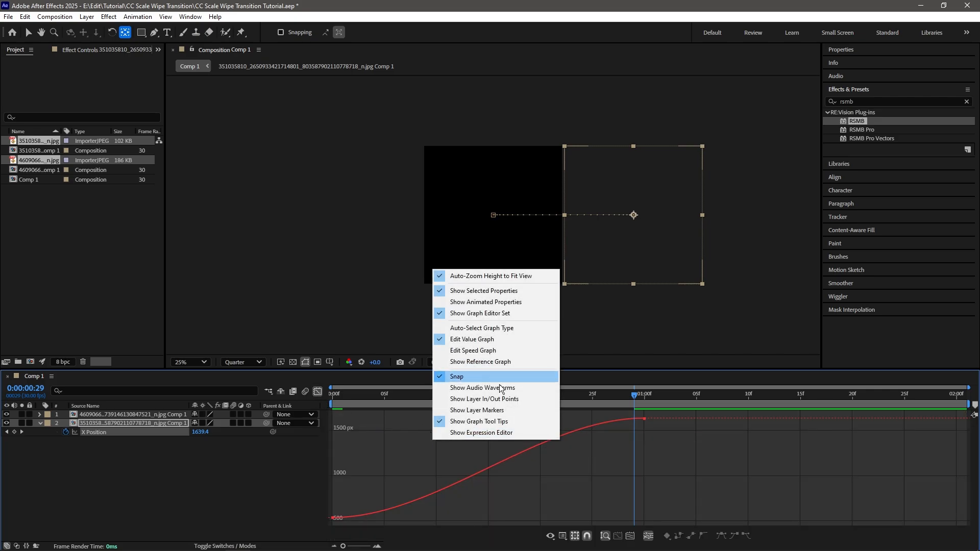
click(474, 350)
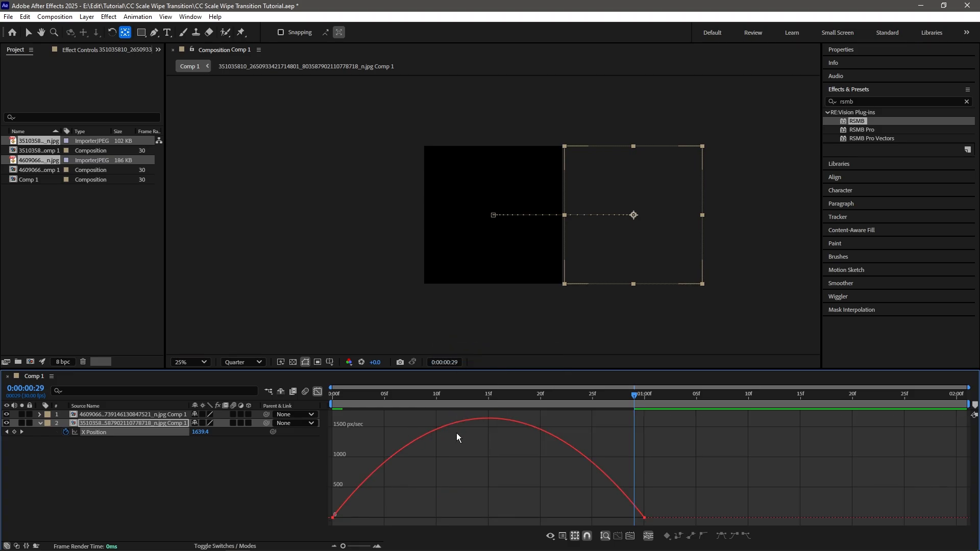
right_click(461, 442)
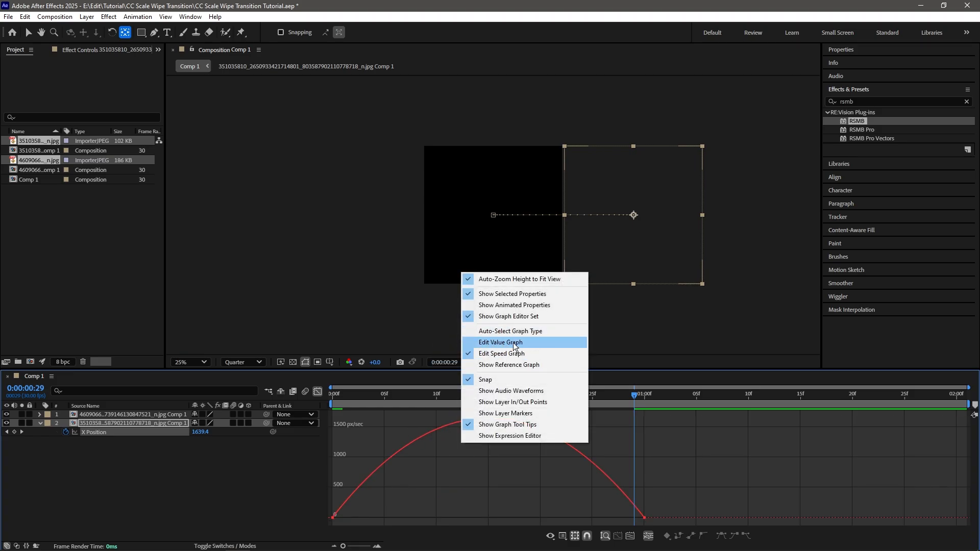
click(499, 343)
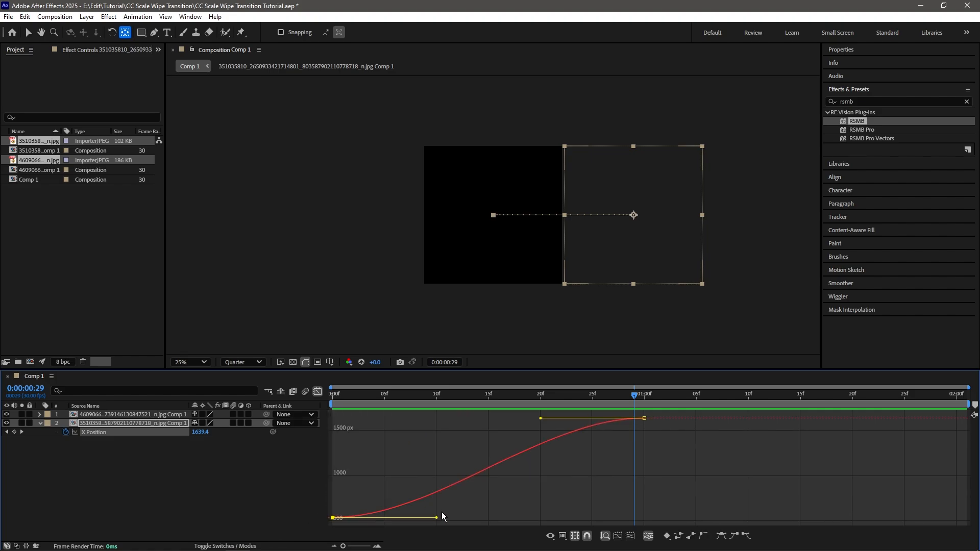
Reshape the X Position value curve so it stays nearly flat and rises steeply just before the keyframe at 01:00f.
key(space)
key(space)
drag(684, 503, 641, 510)
drag(437, 519, 635, 518)
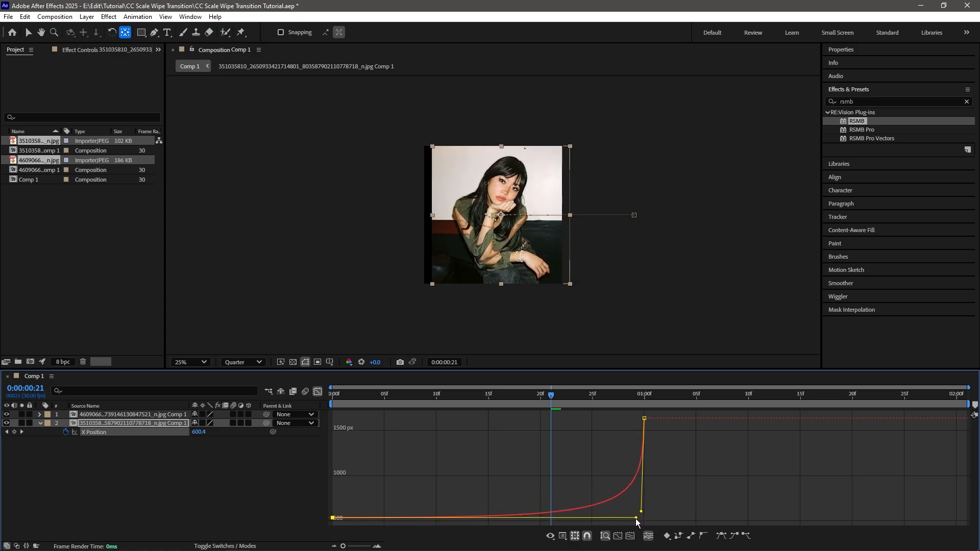
Play back the eased slide of the first photo from the start of the composition.
key(space)
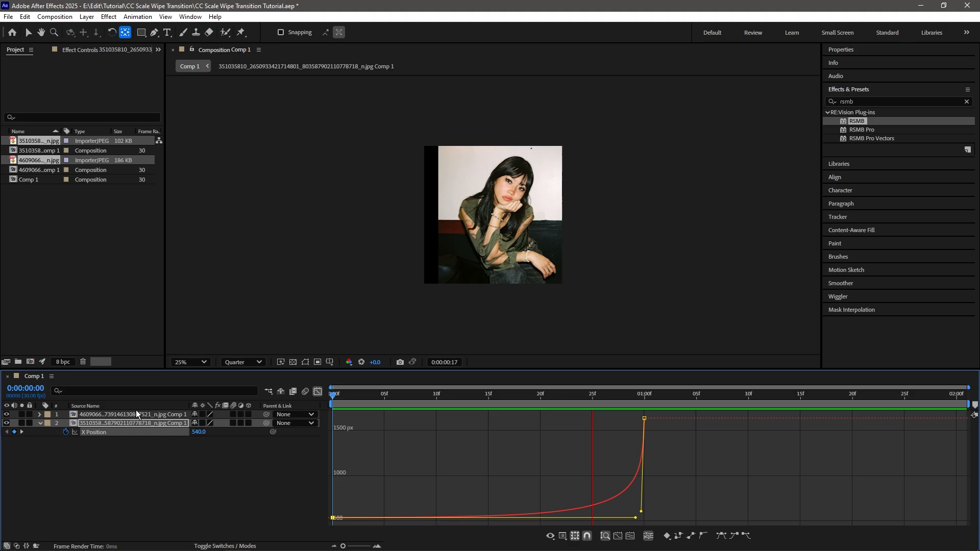
key(space)
drag(586, 398, 101, 431)
key(space)
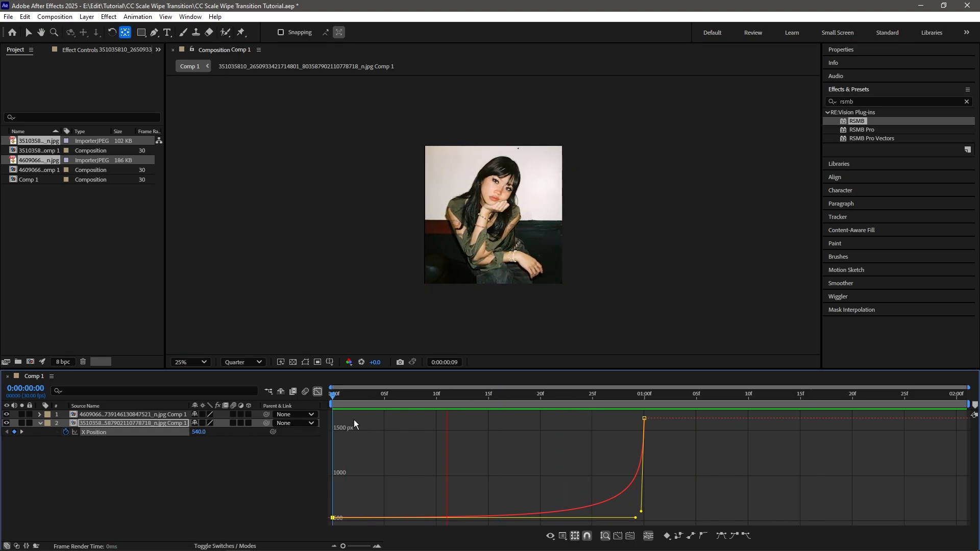
Close the Graph Editor, park the playhead at 0:00:00:27 and save the project.
click(316, 392)
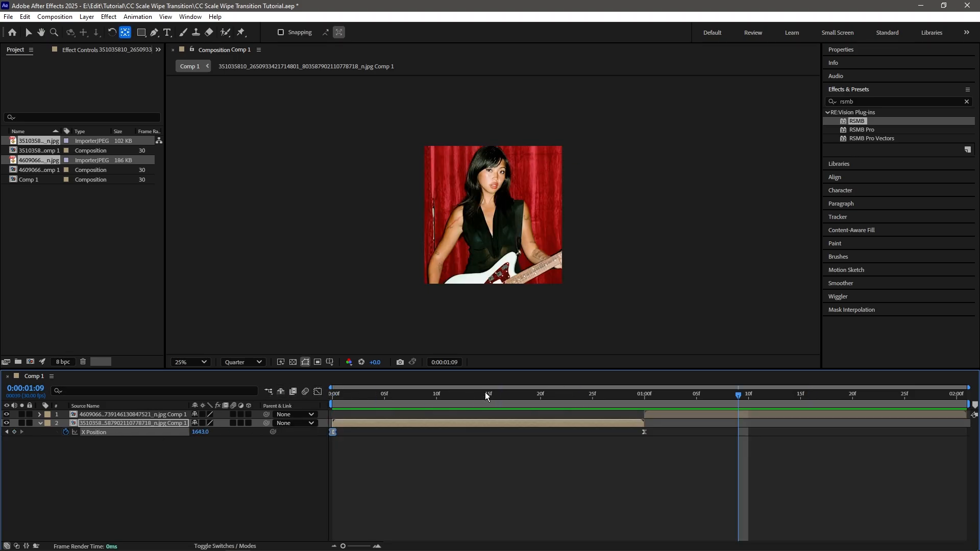
drag(486, 396, 613, 395)
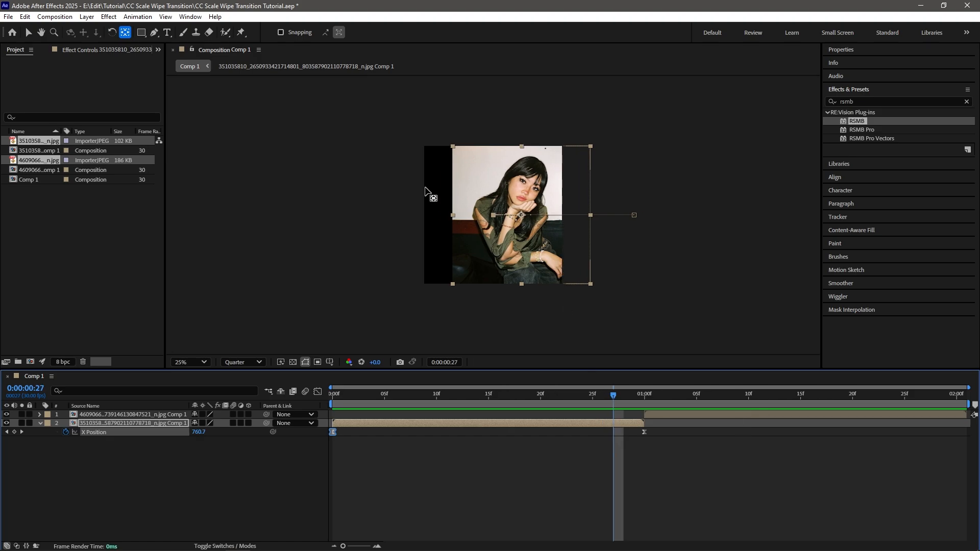
key(ctrl+s)
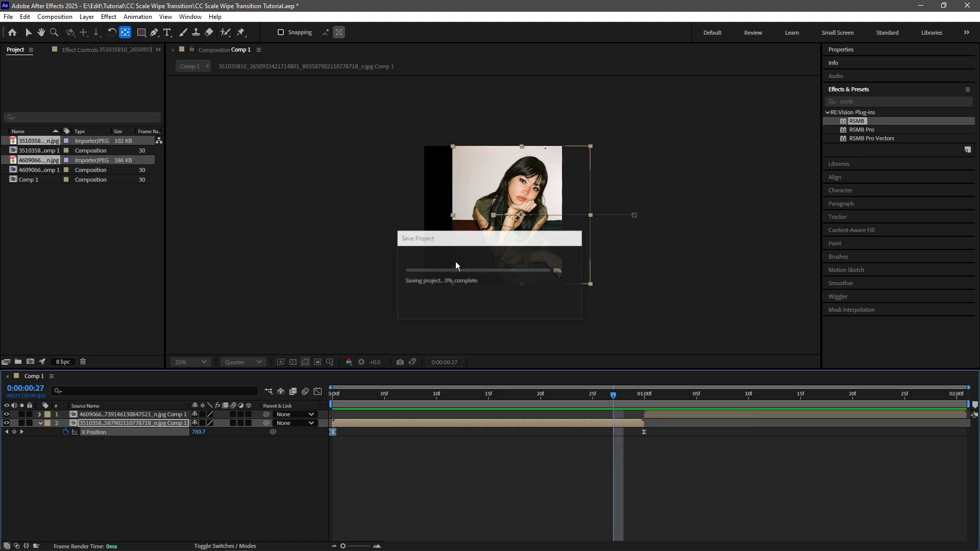
Search the effects for Motion Tile and apply it to layer 2, the first photo.
click(862, 102)
text(moti)
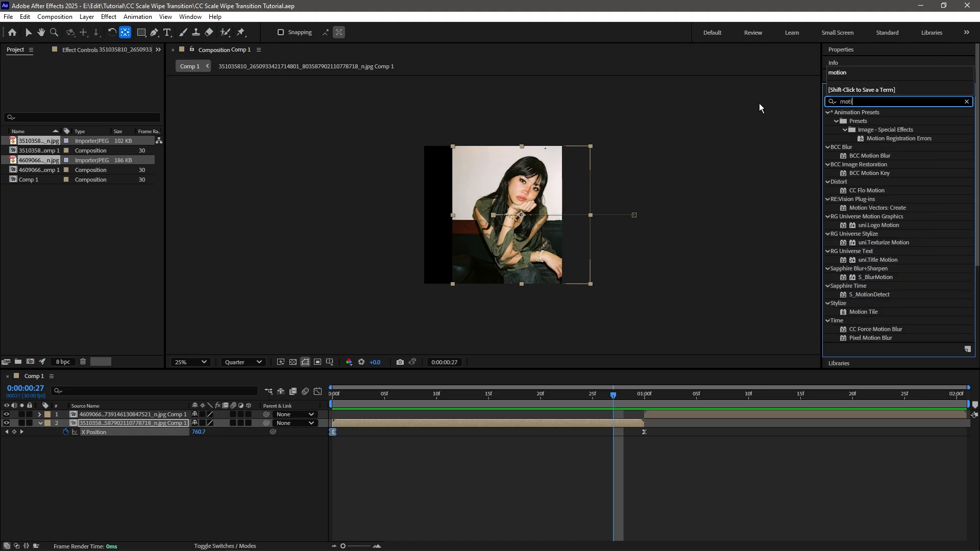
text(on til)
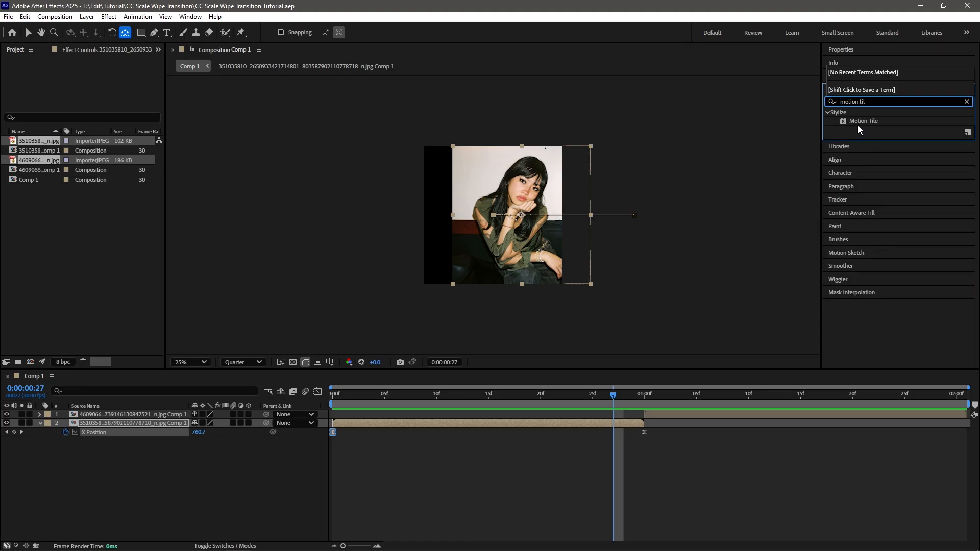
drag(861, 121, 561, 421)
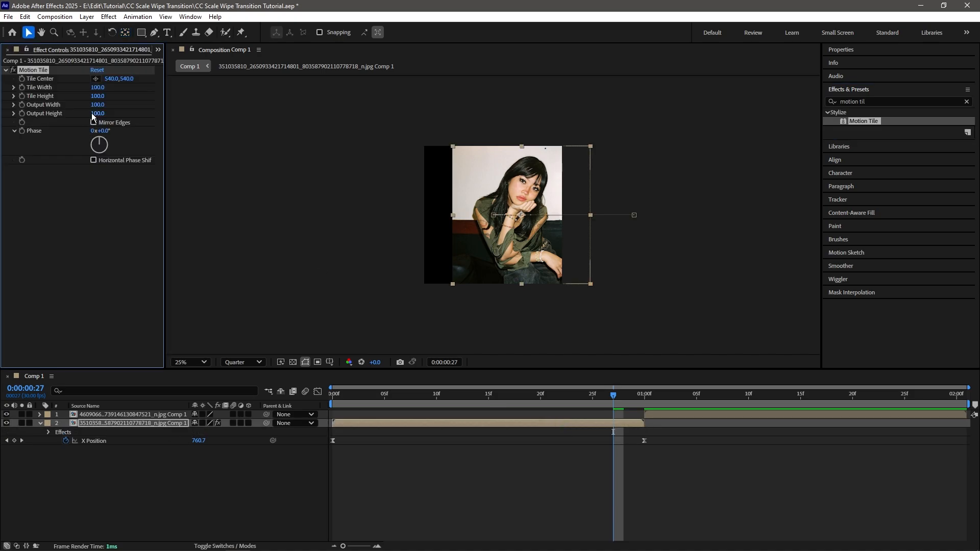
Set the Motion Tile output width and output height to 500 and enable Mirror Edges.
click(92, 114)
text(500)
key(Return)
click(99, 105)
text(500)
key(Return)
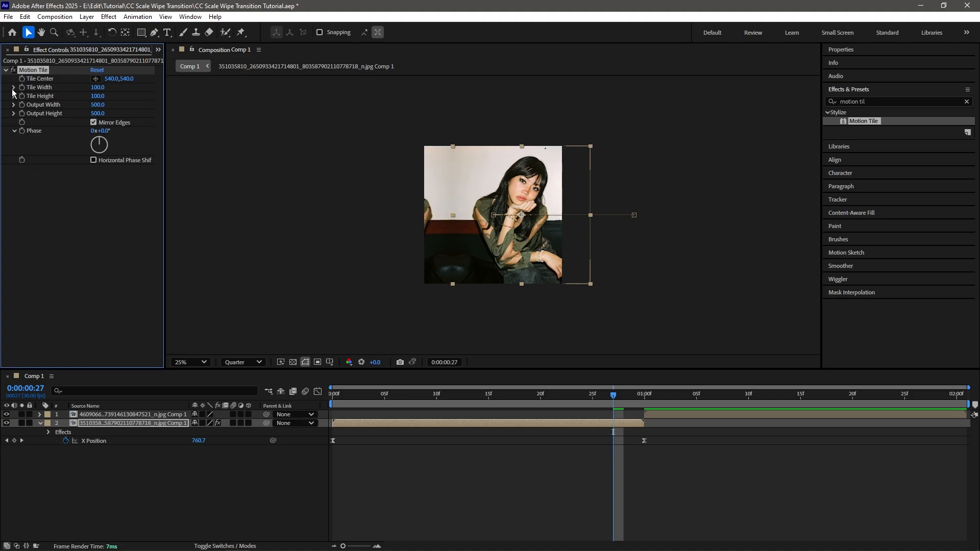
Copy the configured Motion Tile effect from layer 2 onto layer 1, the second photo.
click(665, 415)
drag(653, 401, 663, 401)
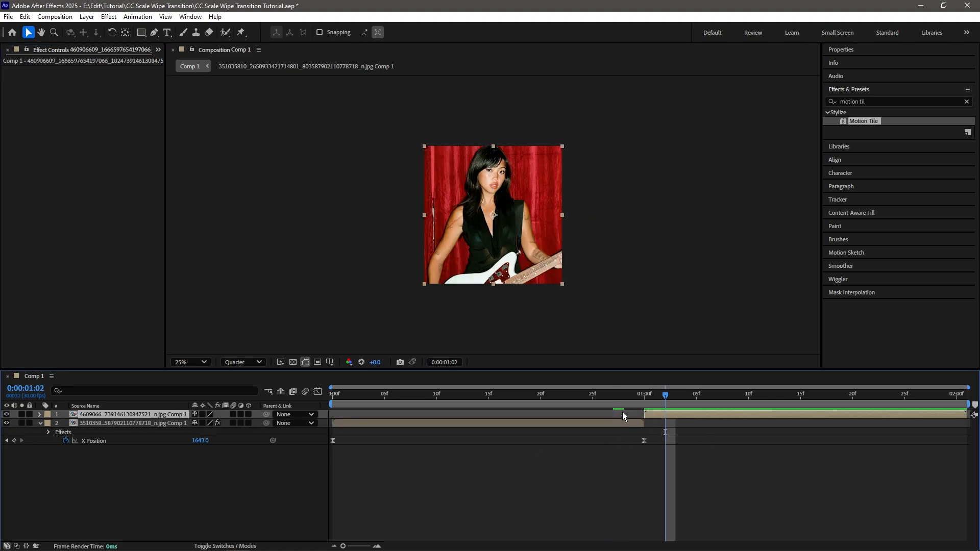
key(ctrl+v)
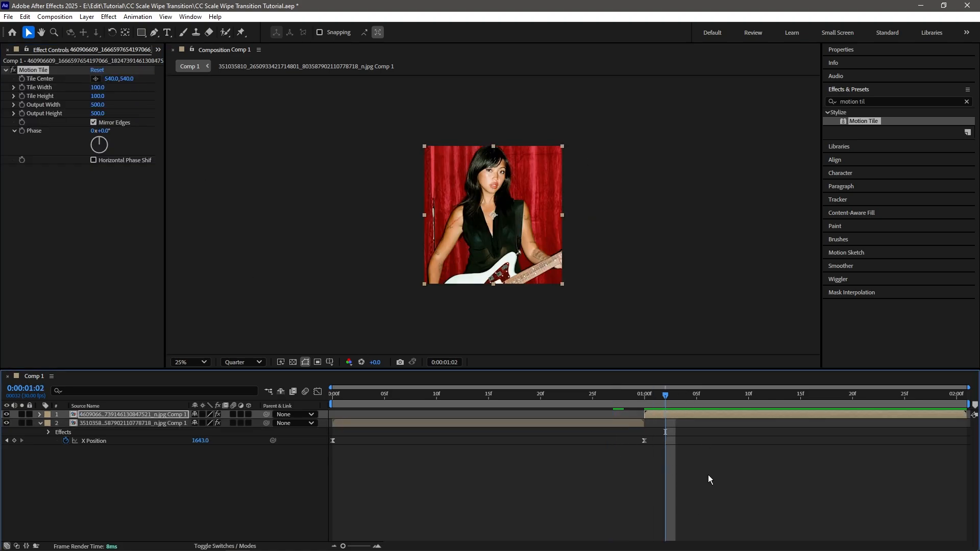
click(707, 415)
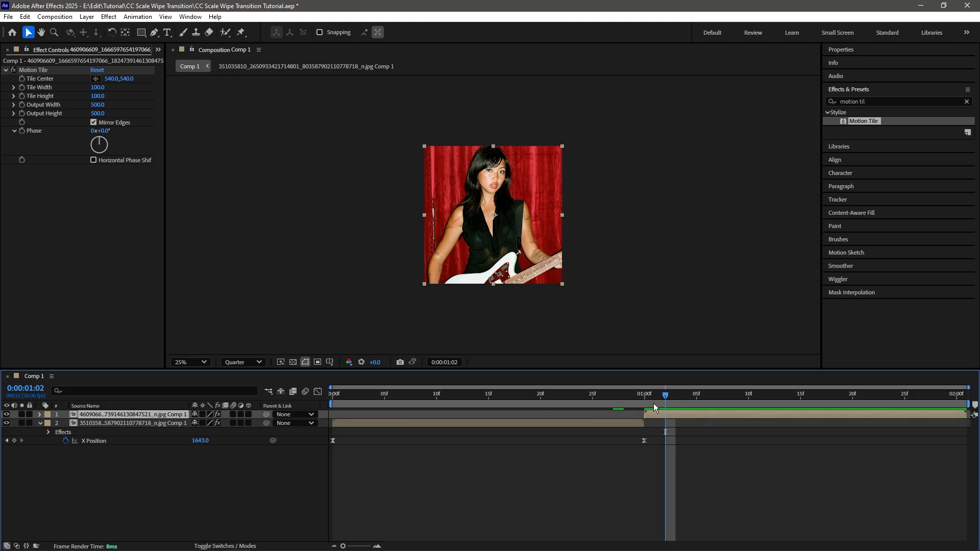
Play back the slide with mirrored edges from the start of the composition.
drag(653, 403, 332, 401)
key(space)
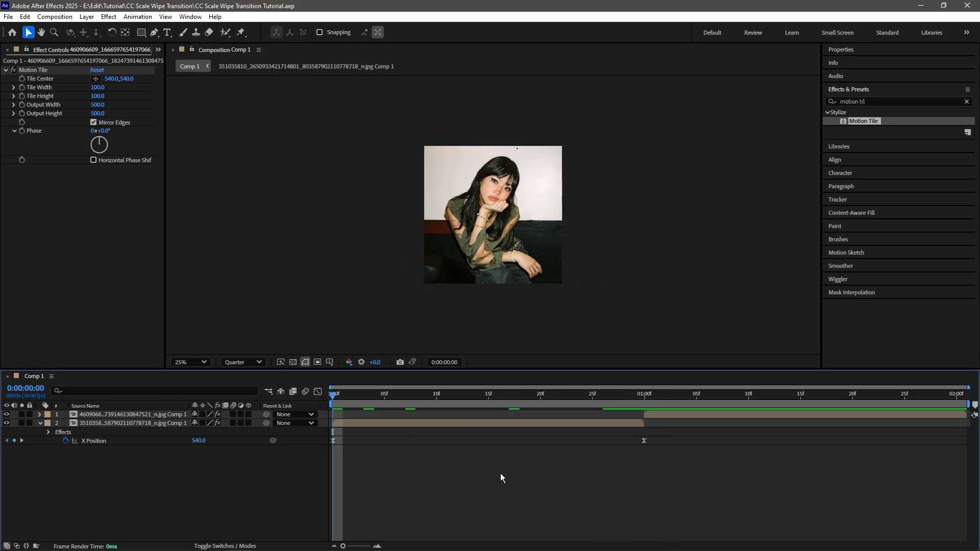
key(space)
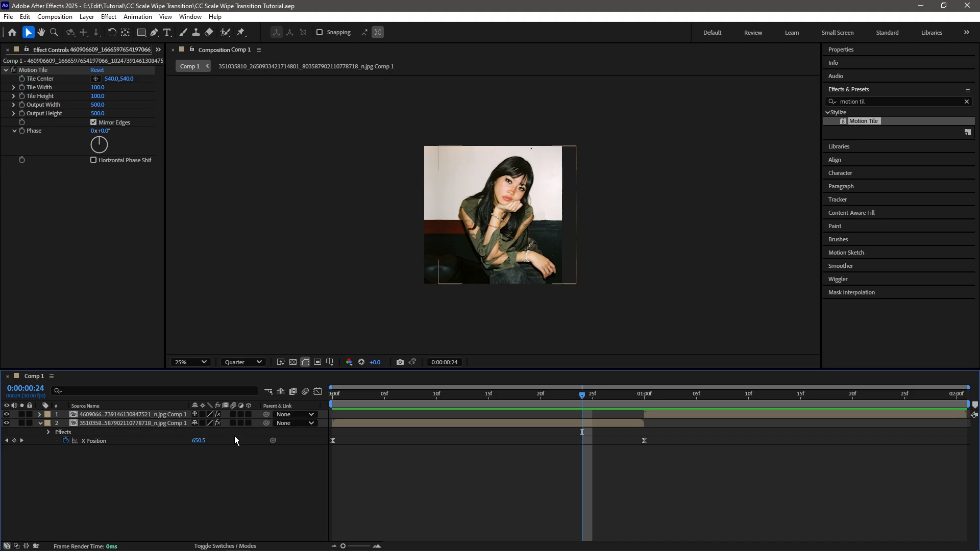
Enable motion blur for layer 2 and for the composition, and review it earlier in the slide.
click(233, 423)
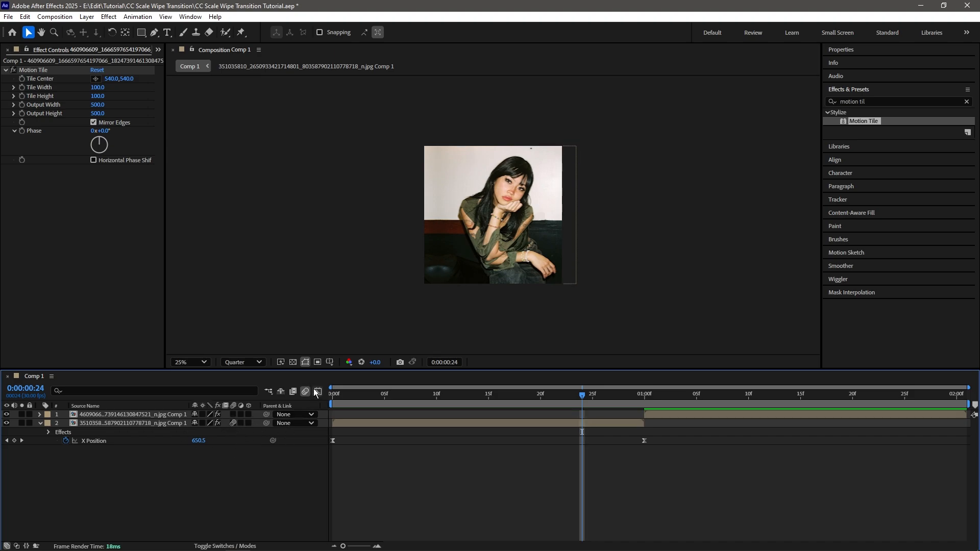
key(Page_Up)
click(426, 402)
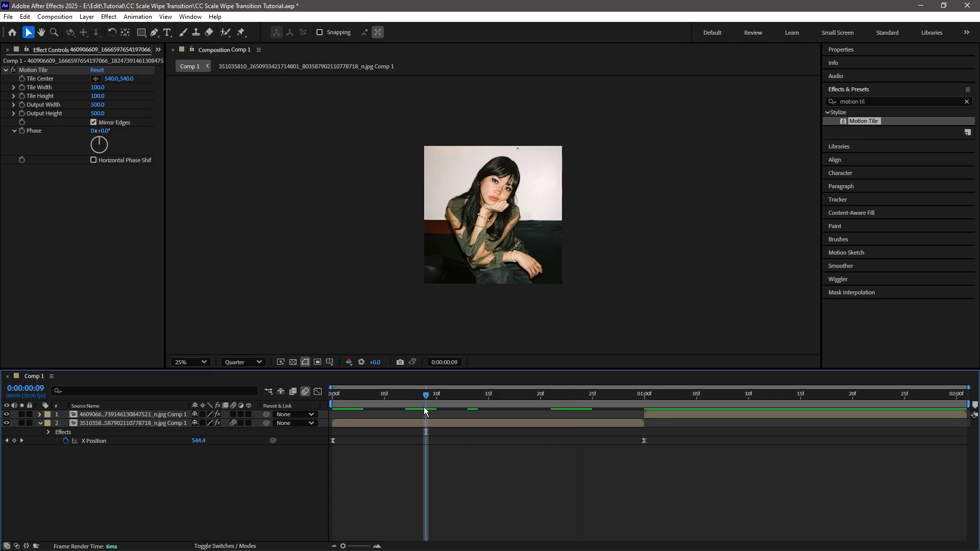
Preview the motion-blurred slide of the first photo and save the project.
key(space)
click(481, 402)
key(ctrl+s)
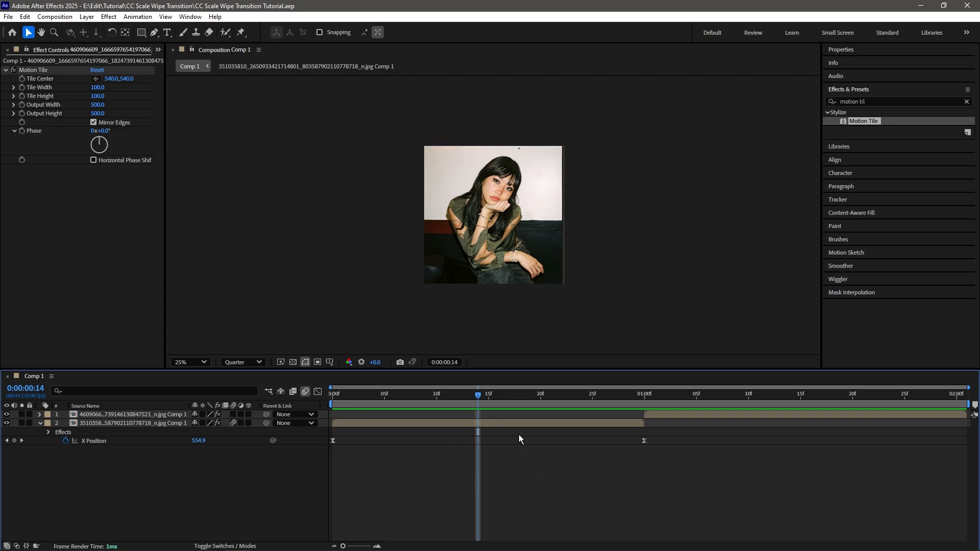
Search the effects for "cc scale" and apply CC Scale Wipe to layer 2, the first photo.
drag(871, 101, 729, 98)
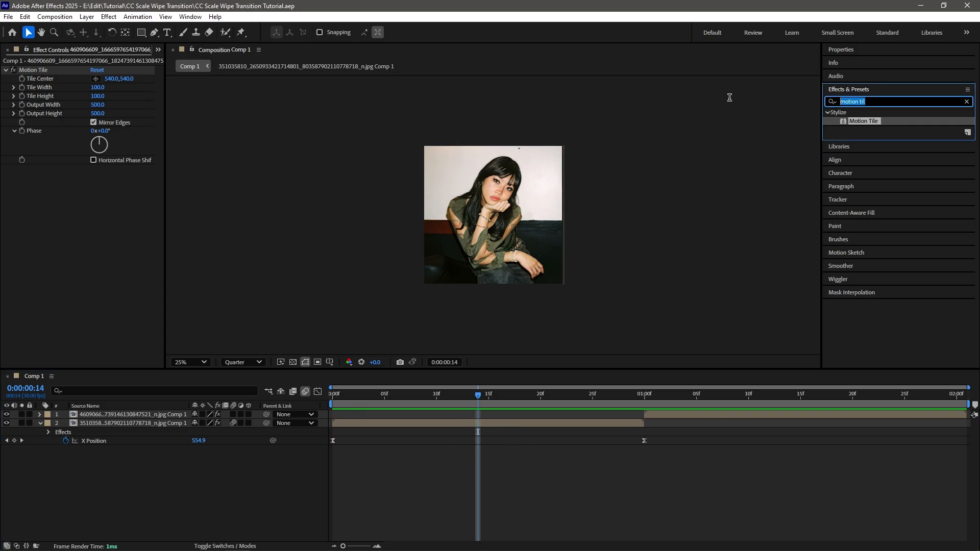
text(cc s)
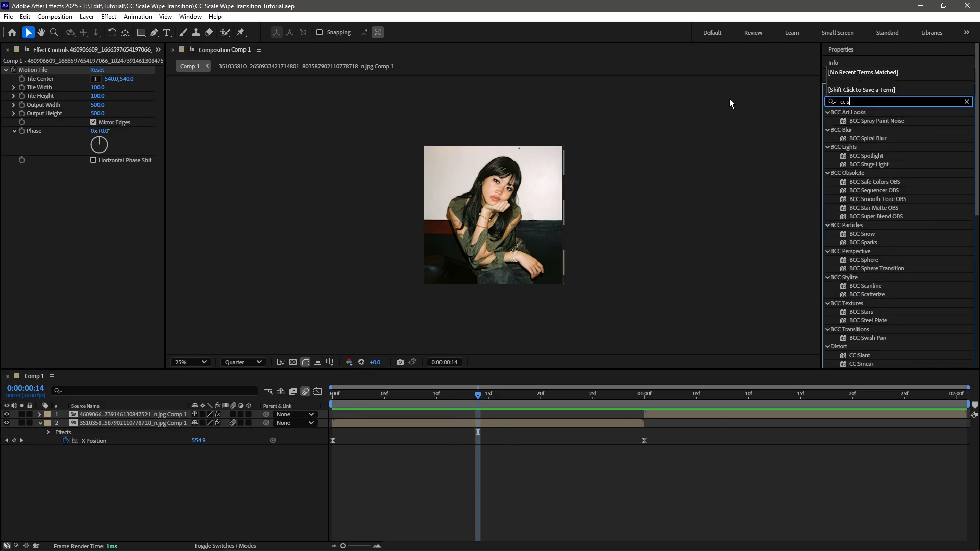
text(cale)
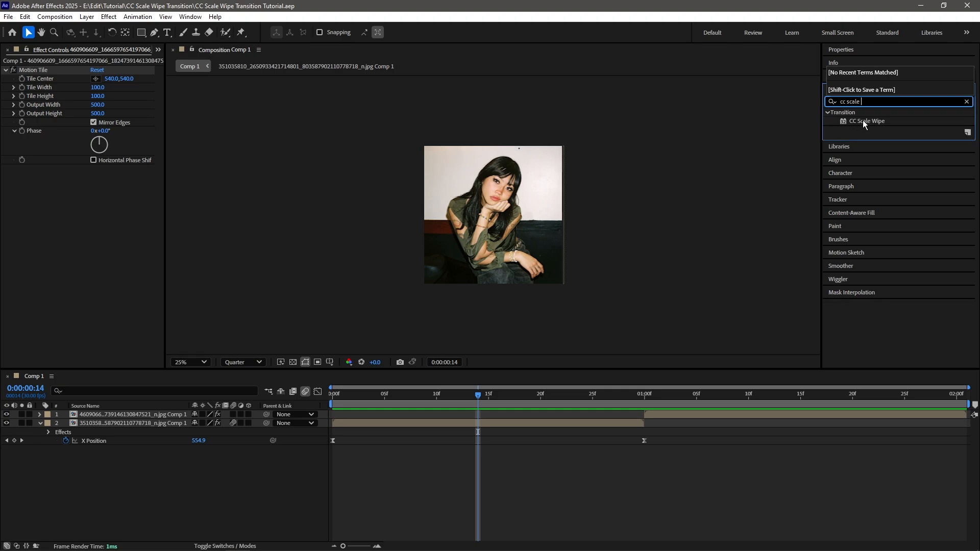
drag(862, 120, 617, 424)
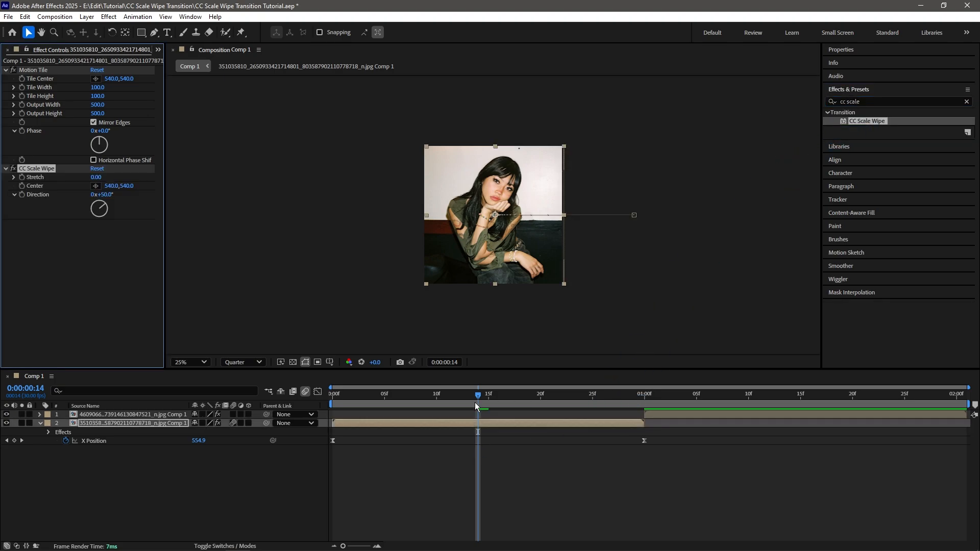
Add a CC Scale Wipe Stretch keyframe of 0 at the composition start and reveal layer 2's keyframed properties.
drag(473, 397, 289, 402)
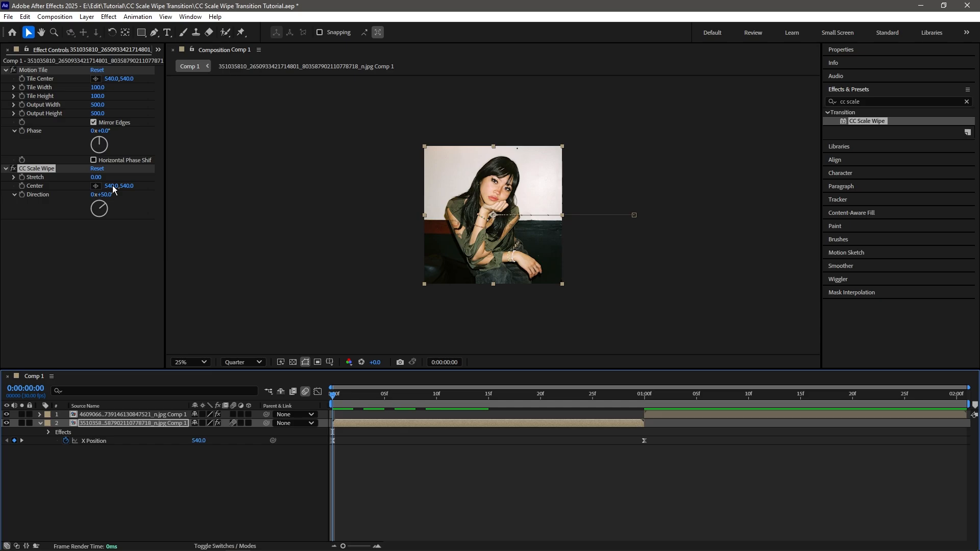
click(21, 181)
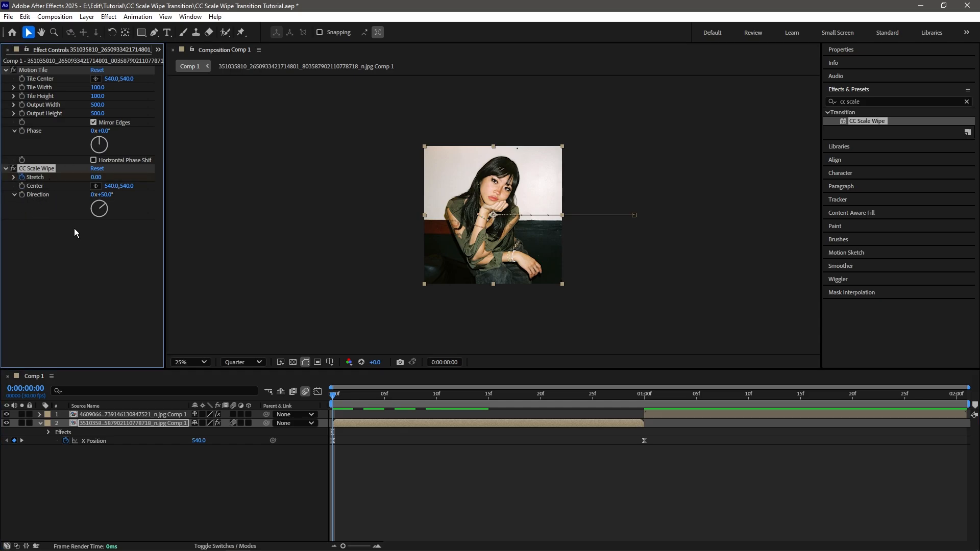
key(u)
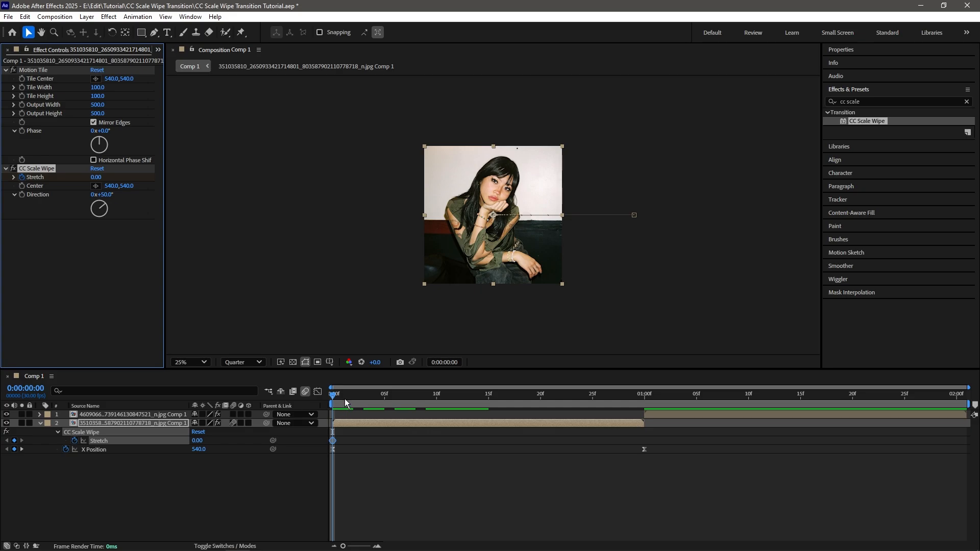
Add a Stretch keyframe of 100 near the end of layer 2 and align it with the X Position keyframe at 0:00:01:00.
drag(344, 399, 634, 403)
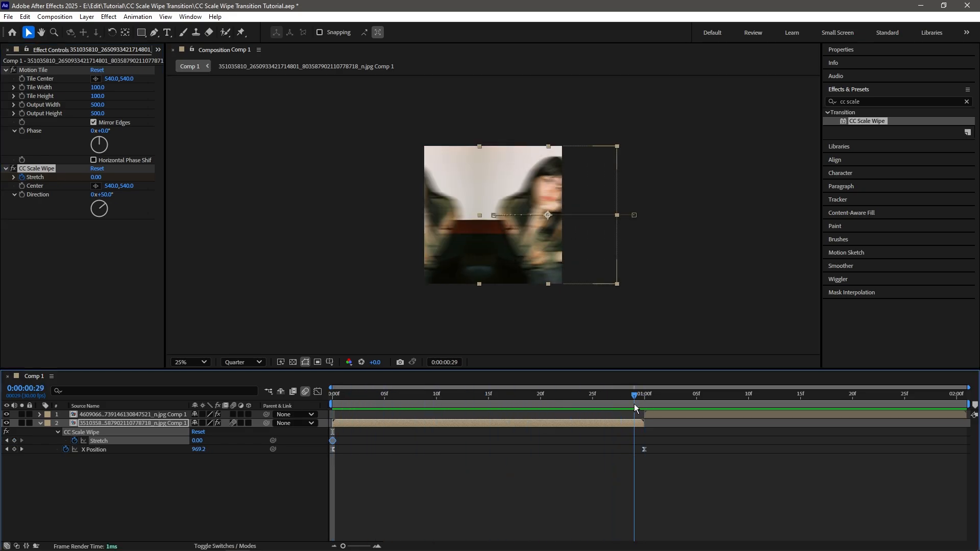
click(683, 461)
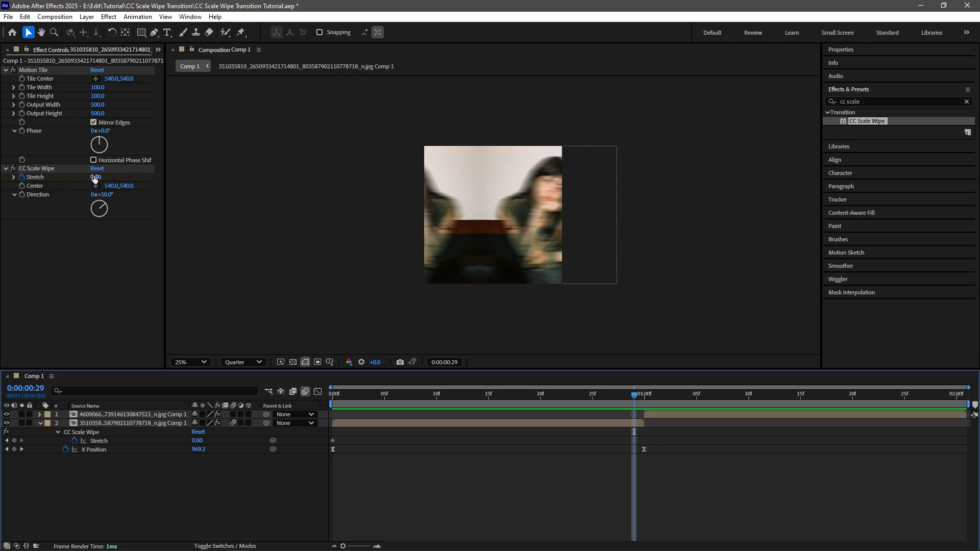
drag(95, 179, 787, 198)
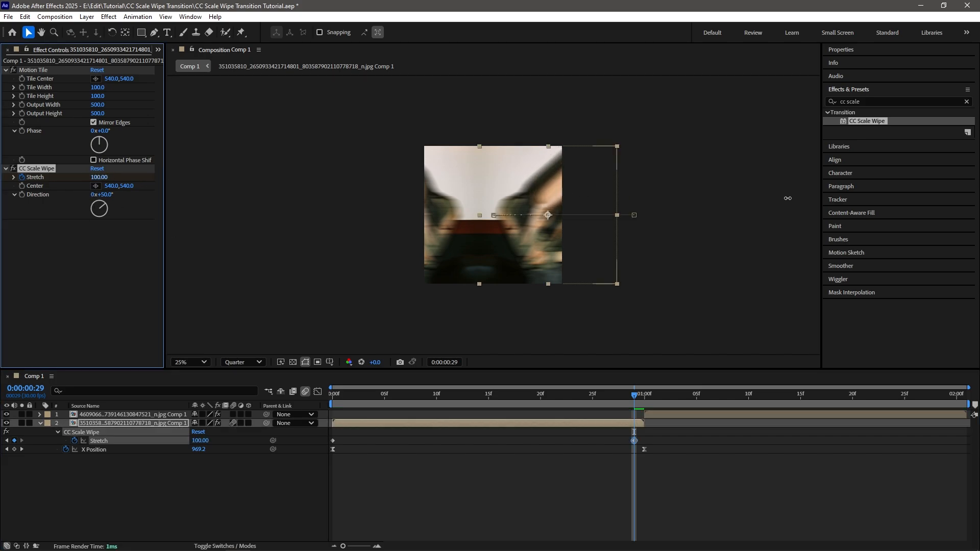
click(722, 442)
drag(635, 441, 643, 440)
Step back to frame 19, set the CC Scale Wipe direction to 90°, and preview the stretch.
key(Page_Up)
key(Page_Up)
key(Page_Up)
key(Page_Up)
key(Page_Up)
key(Page_Up)
key(Page_Up)
key(Page_Up)
key(Page_Up)
key(Page_Up)
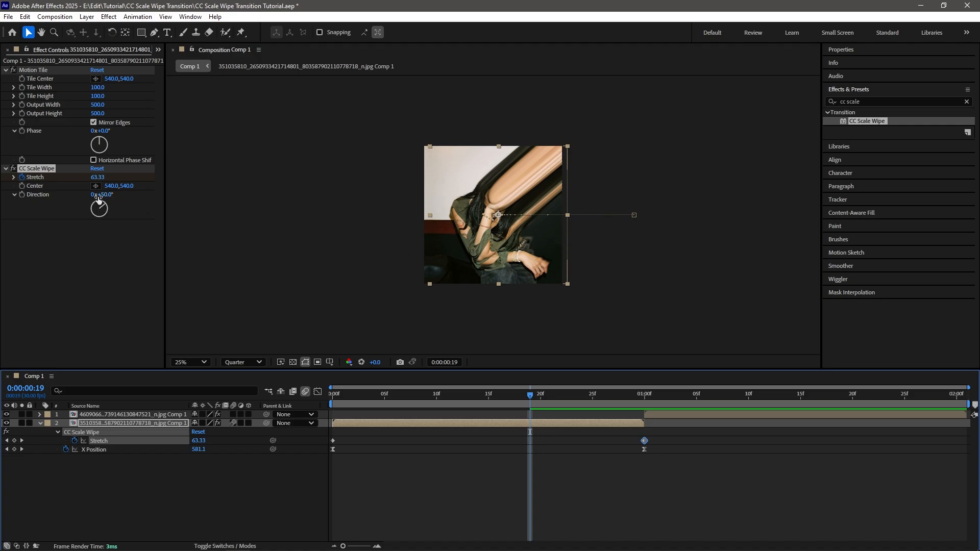
drag(106, 194, 109, 194)
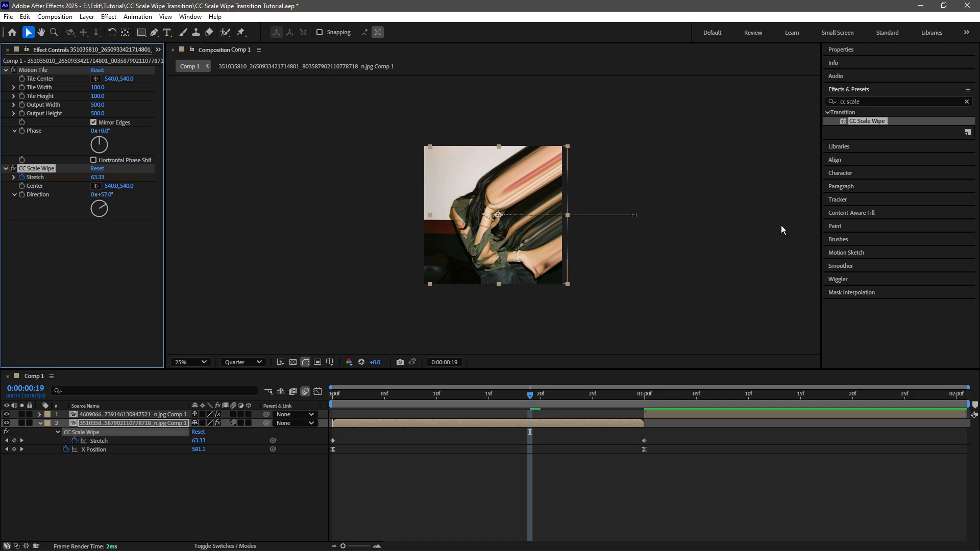
click(105, 194)
key(Return)
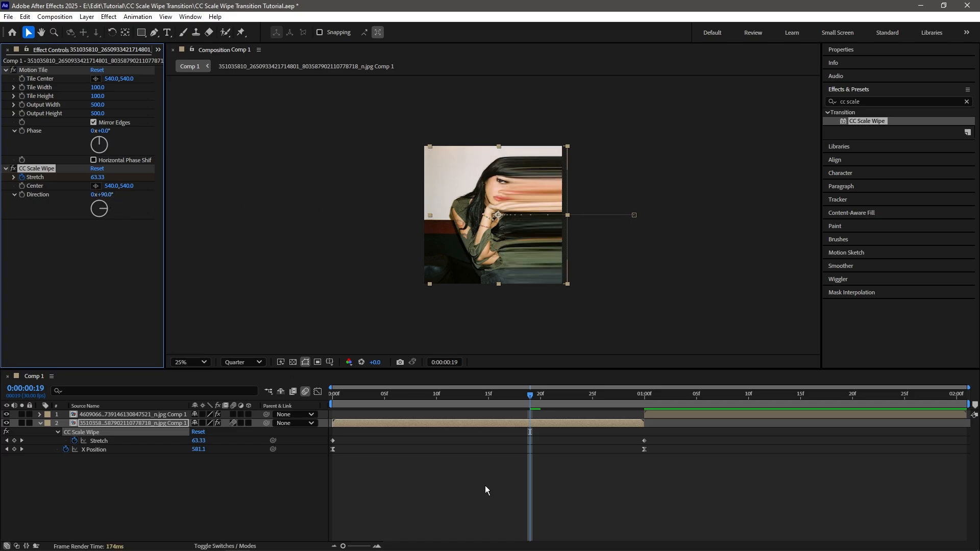
key(space)
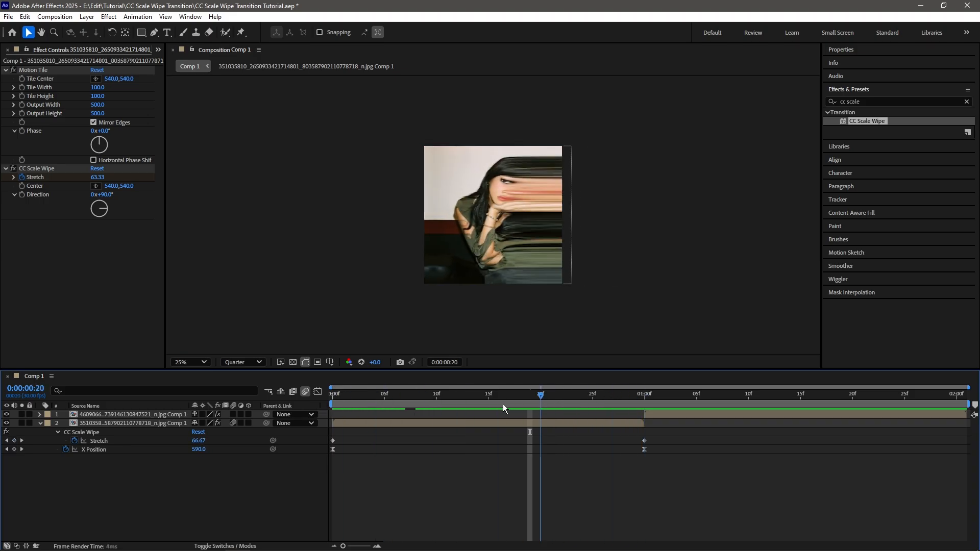
key(space)
Apply Easy Ease to both Stretch keyframes on layer 2.
drag(654, 435, 317, 436)
right_click(332, 442)
mouse_move(373, 434)
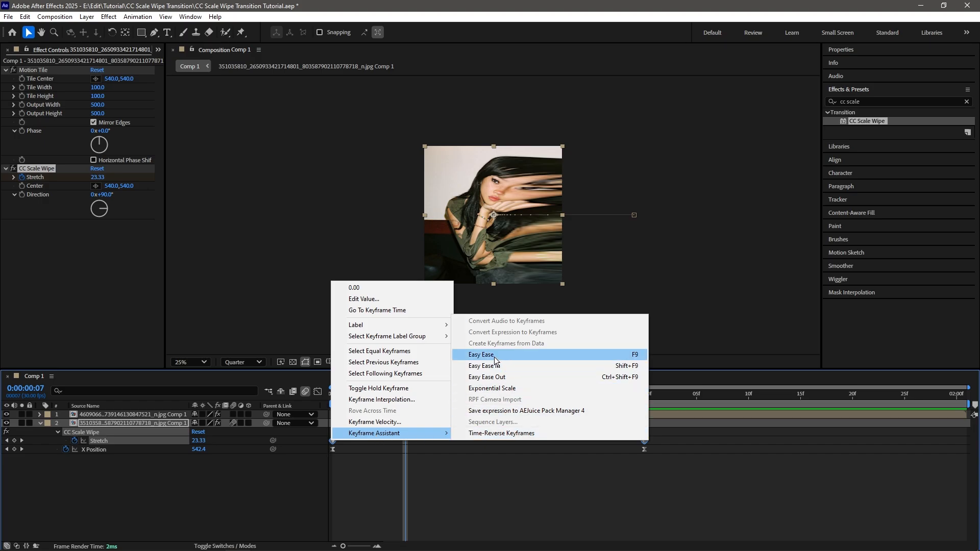
click(495, 357)
Shape the Stretch graph to start slowly and rise steeply into the last keyframe, and preview the wipe.
click(318, 391)
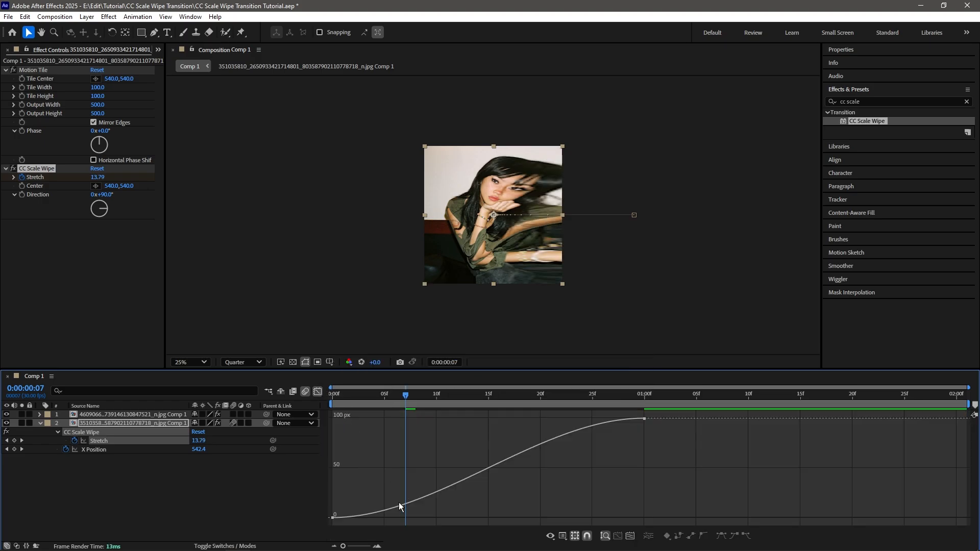
drag(326, 510, 350, 524)
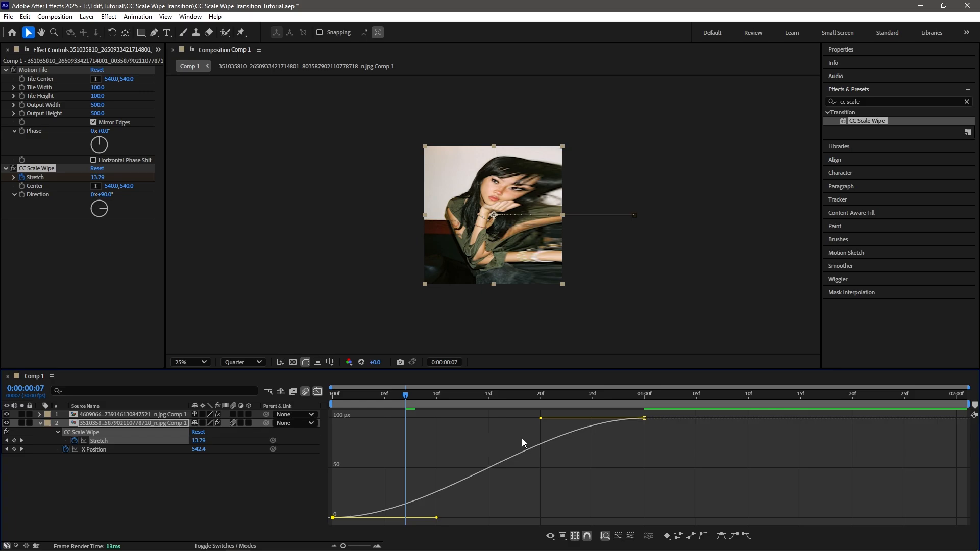
drag(541, 419, 648, 510)
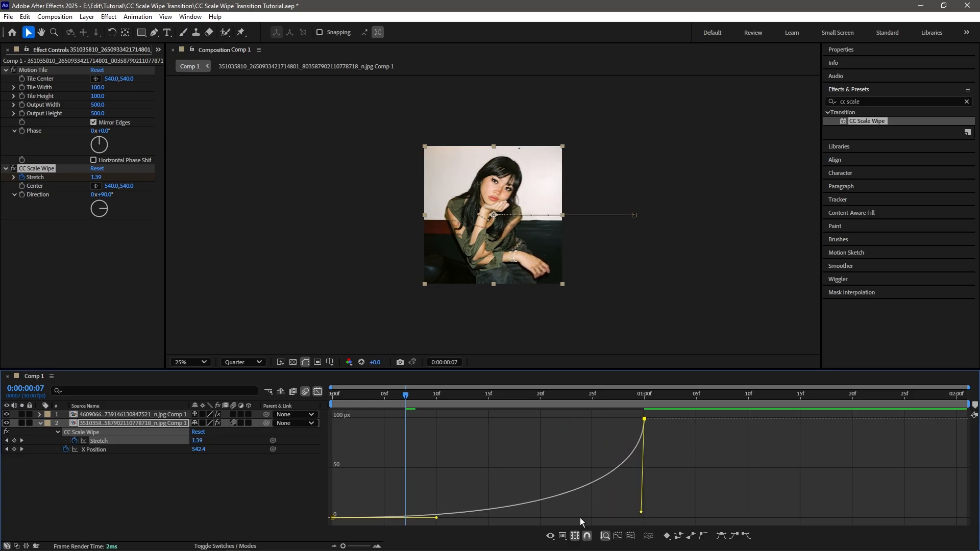
drag(440, 523, 629, 519)
click(317, 391)
key(space)
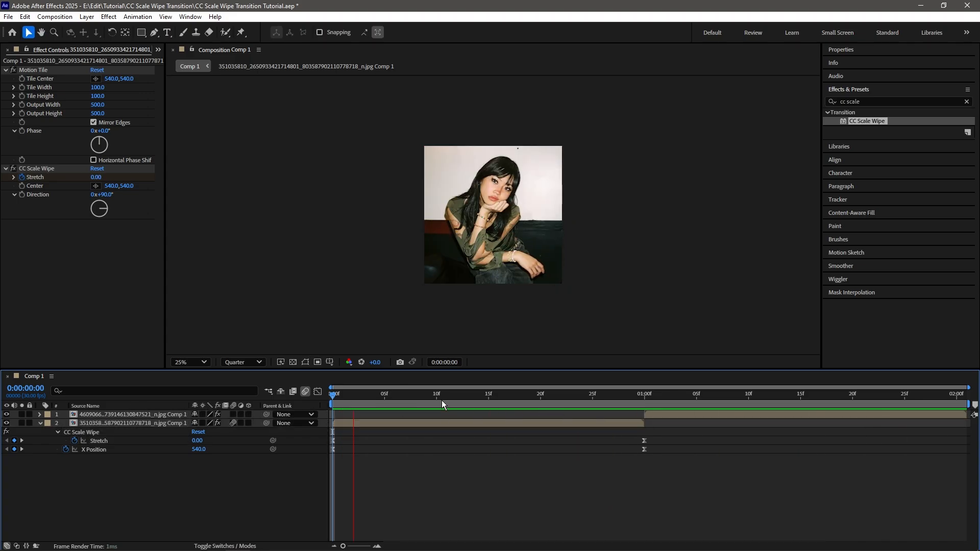
key(space)
key(space)
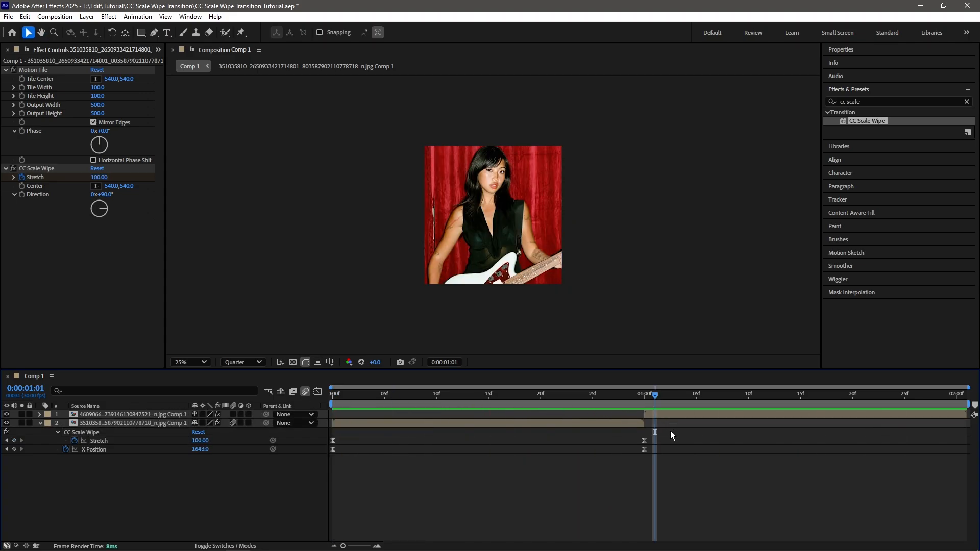
Extend the first Stretch keyframe's graph handle until it meets the last keyframe's handle, and preview the steeper curve.
drag(668, 434, 315, 438)
drag(651, 449, 310, 445)
click(318, 391)
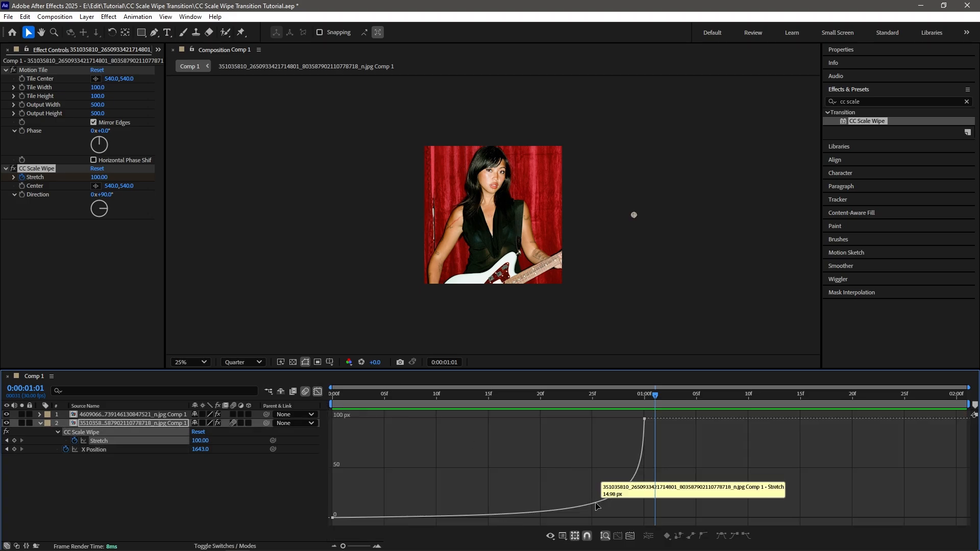
click(599, 501)
click(685, 500)
drag(362, 492, 305, 534)
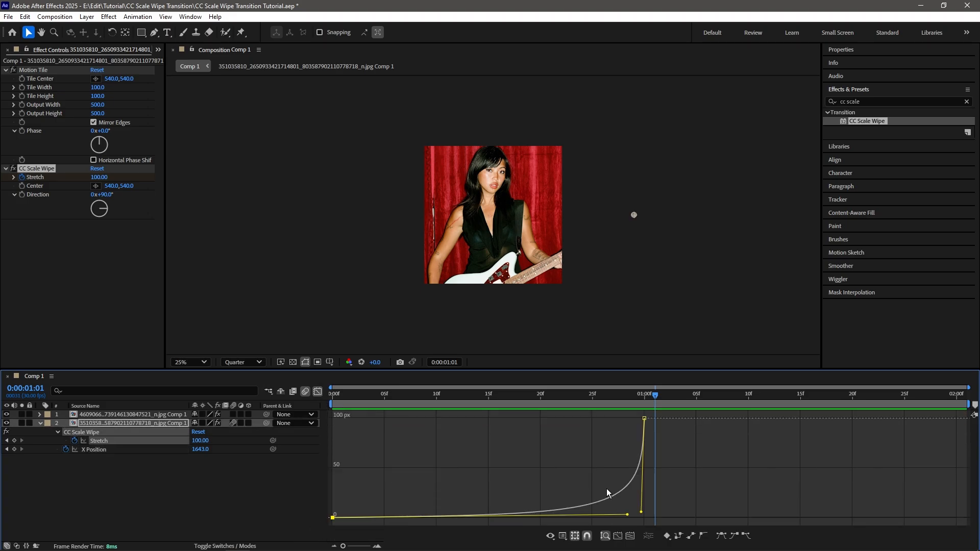
drag(627, 515, 640, 515)
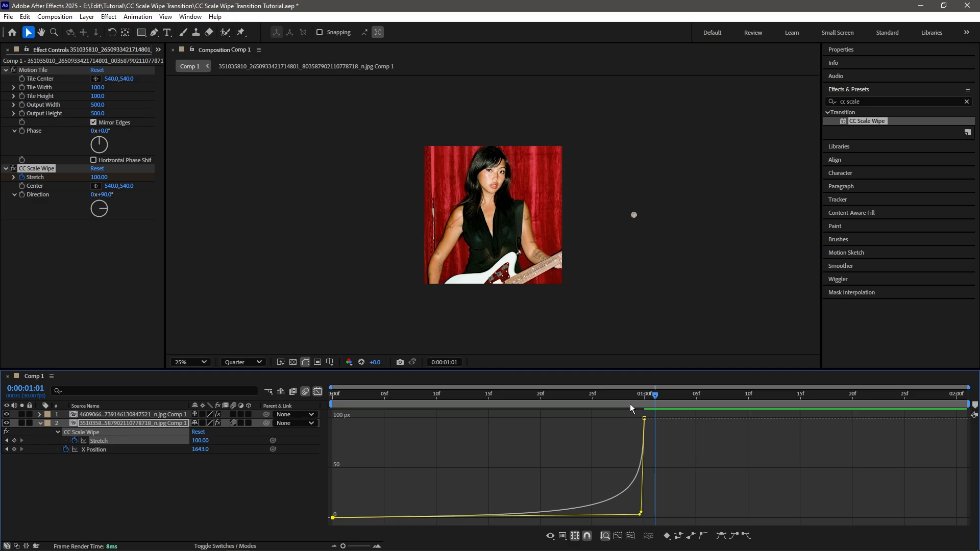
drag(628, 395, 329, 395)
key(space)
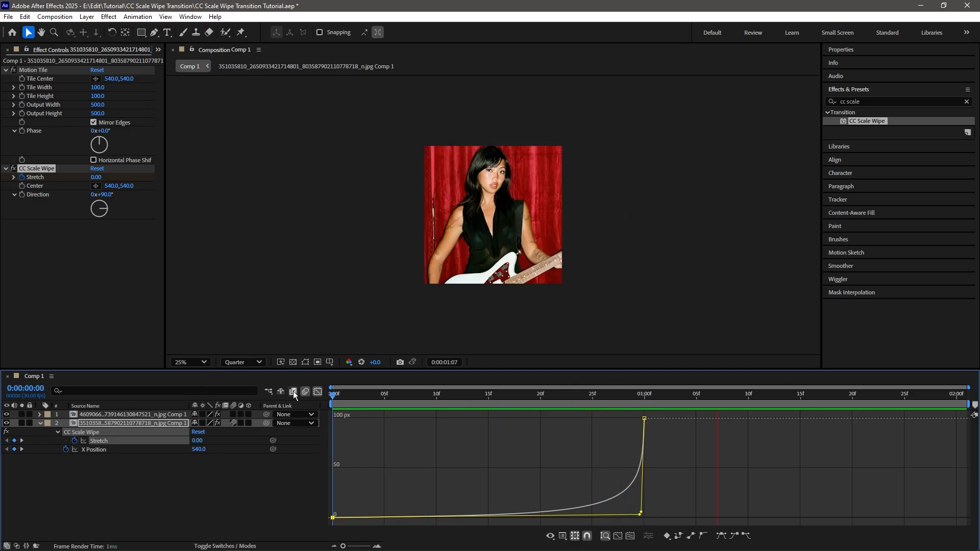
key(space)
key(shift+F3)
Add a Position keyframe of 540, 540 to layer 1 at 0:00:01:00 and move it to the layer's end.
key(j)
click(653, 417)
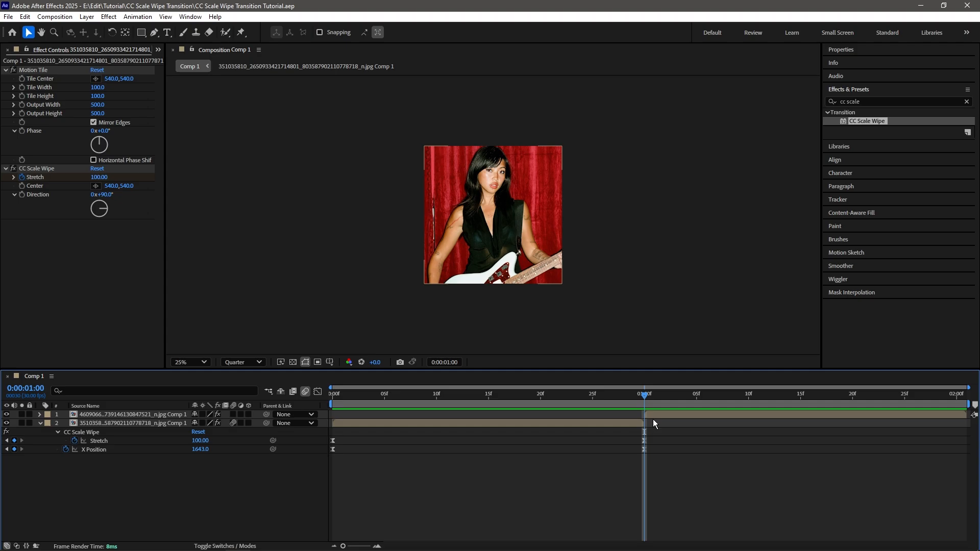
key(p)
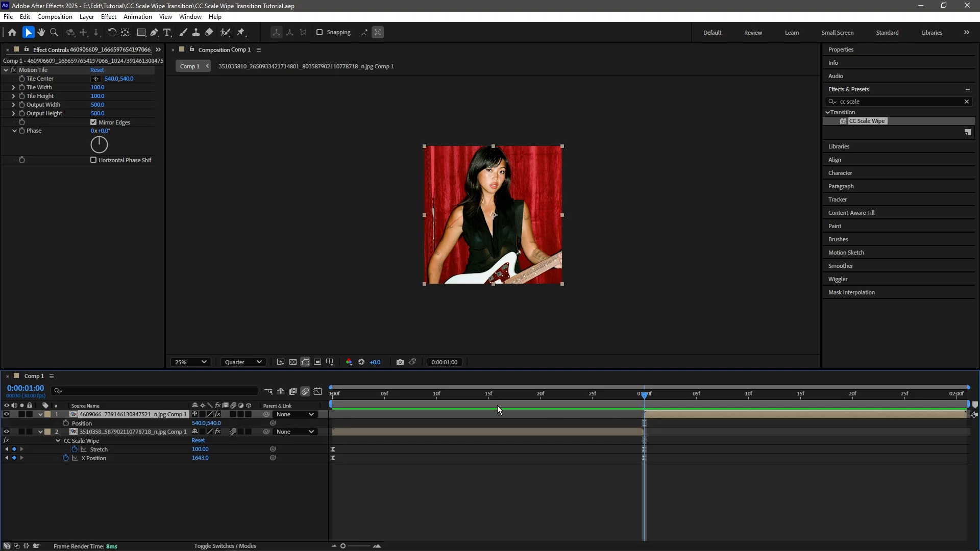
click(66, 423)
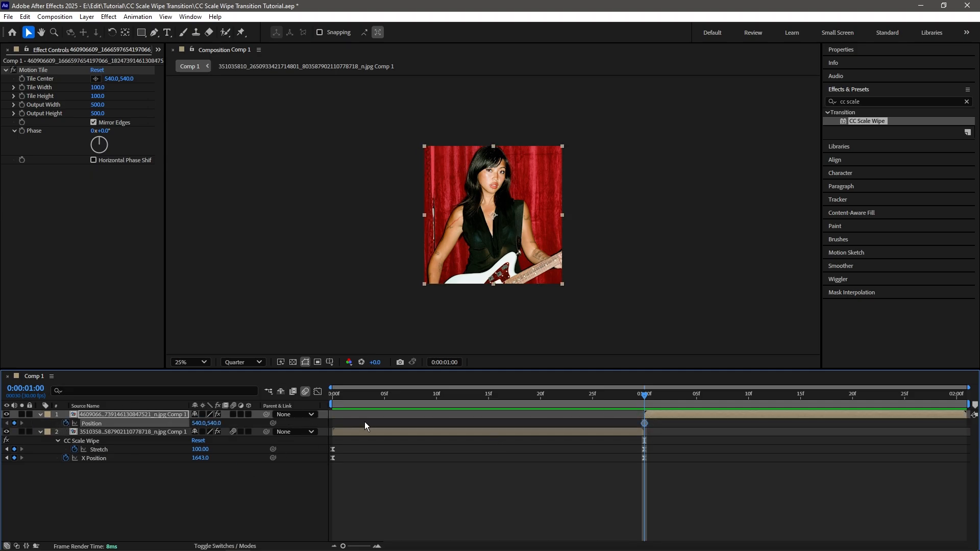
drag(644, 424, 965, 442)
click(966, 436)
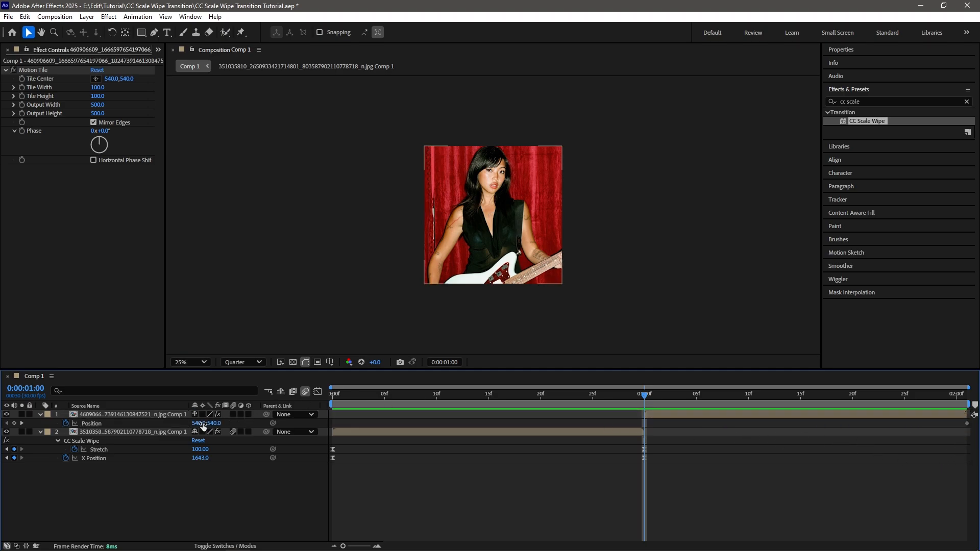
Set layer 1's X position to -557 at 0:00:01:00 to create its starting keyframe.
drag(203, 425, 45, 415)
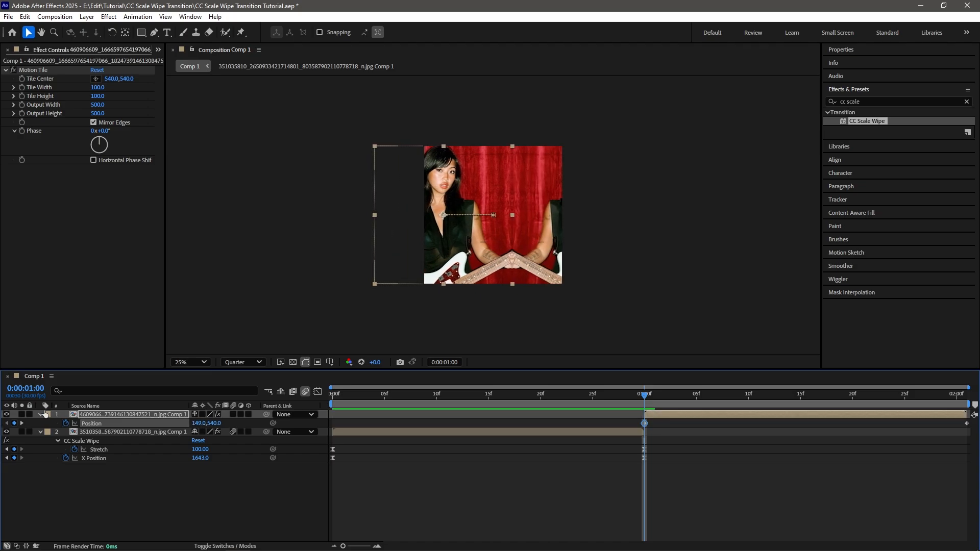
drag(199, 423, 35, 429)
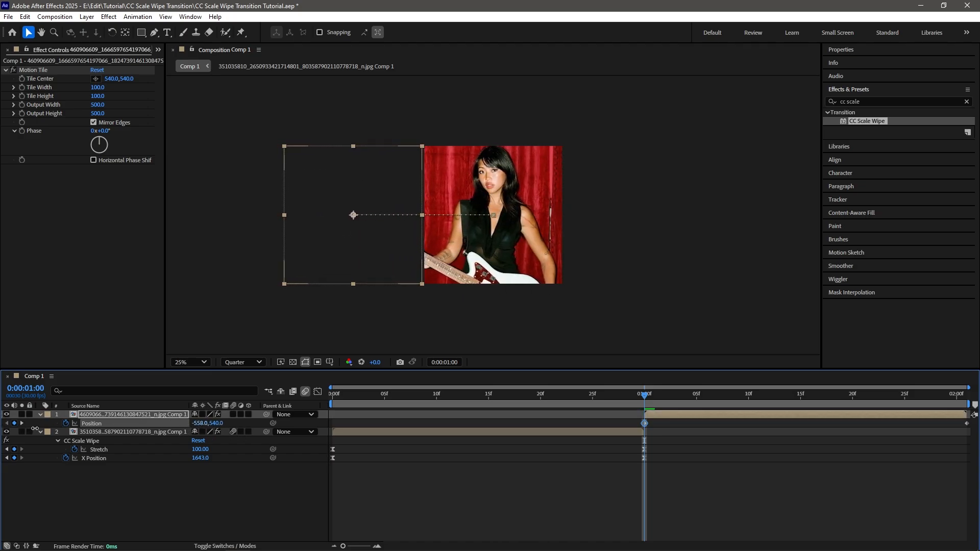
click(547, 499)
Apply Easy Ease to both Position keyframes of layer 1 and show their graph.
right_click(644, 424)
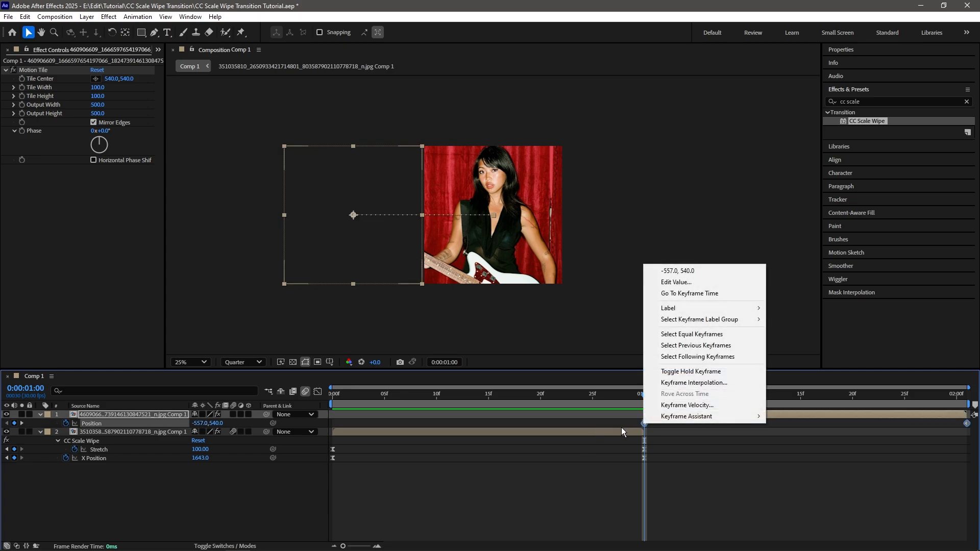
drag(613, 421, 969, 427)
right_click(645, 421)
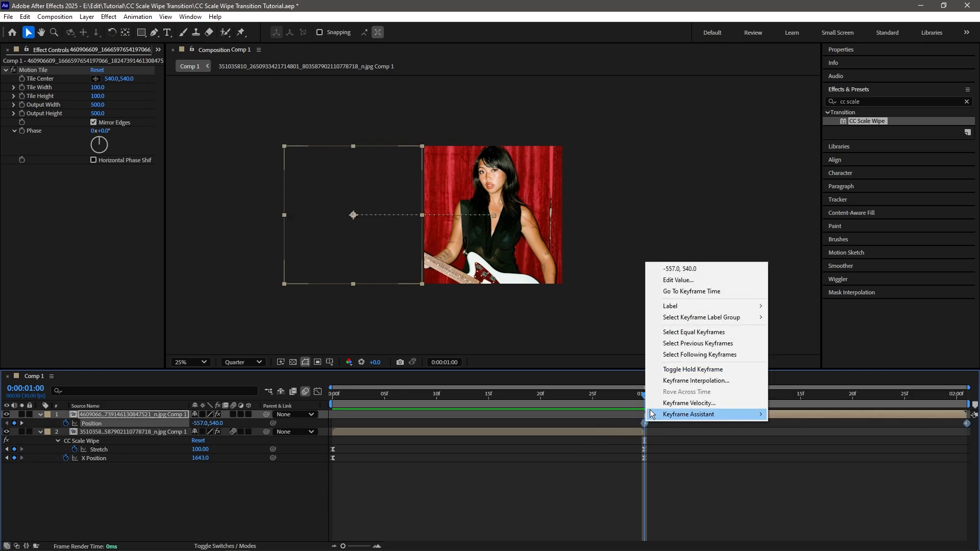
mouse_move(689, 415)
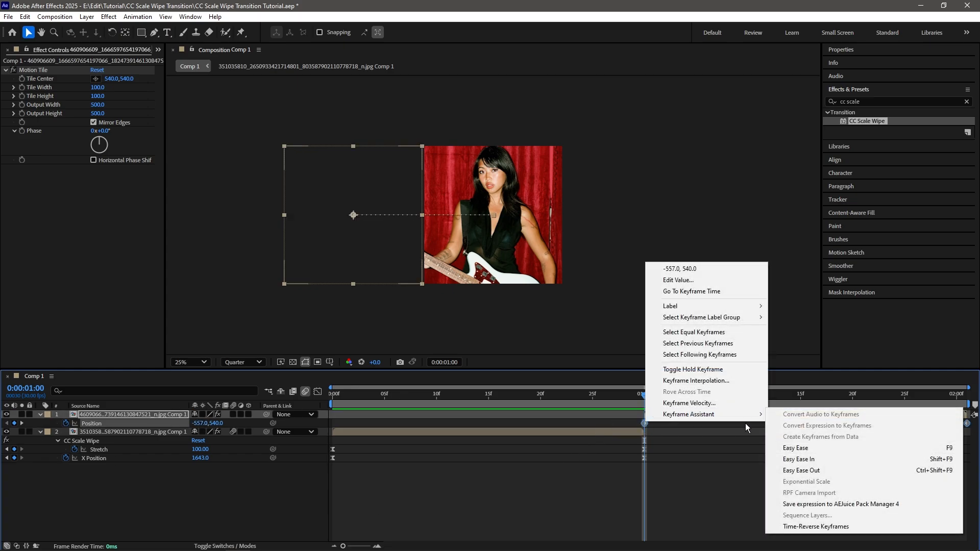
click(871, 448)
click(317, 392)
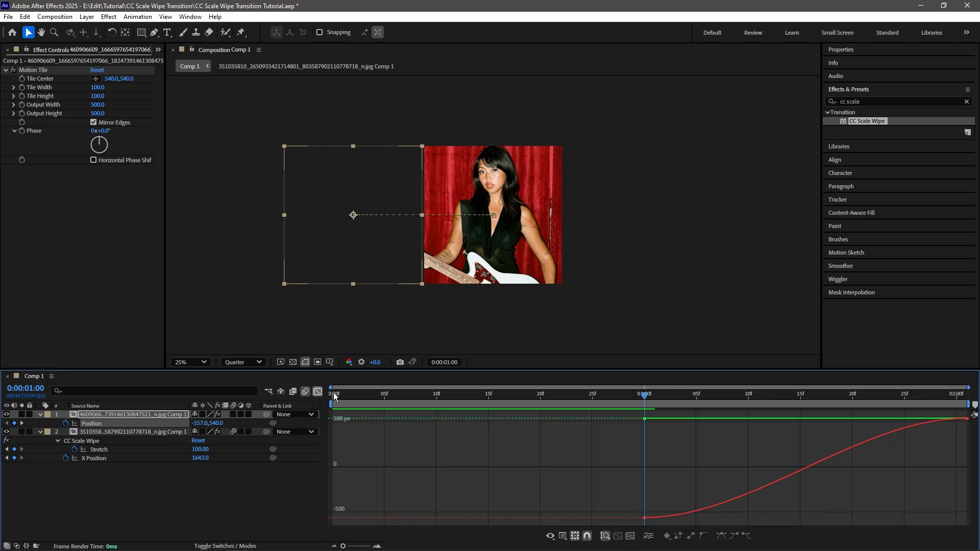
Separate the Position dimensions of layer 1 and remove the Y Position keyframes, keeping only X Position animated.
click(317, 392)
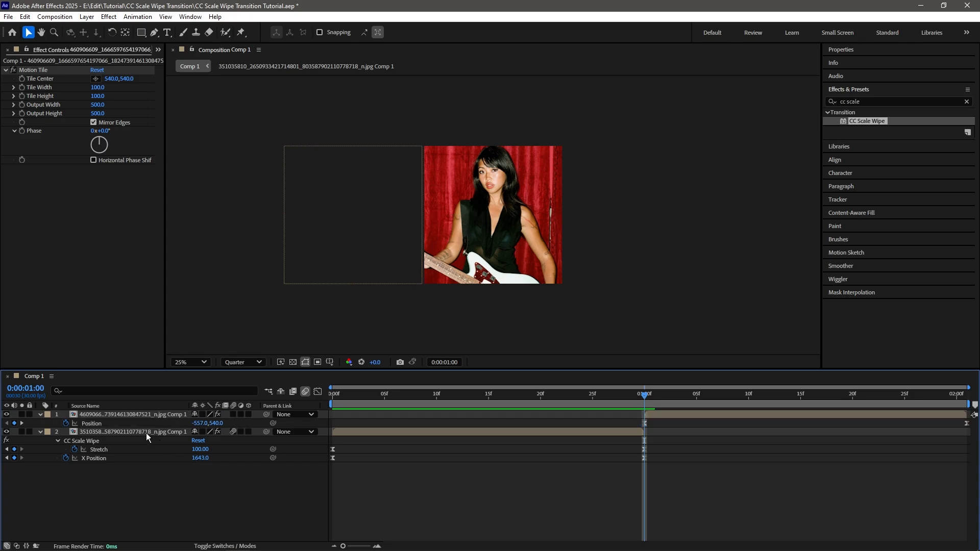
click(110, 422)
right_click(109, 422)
click(183, 295)
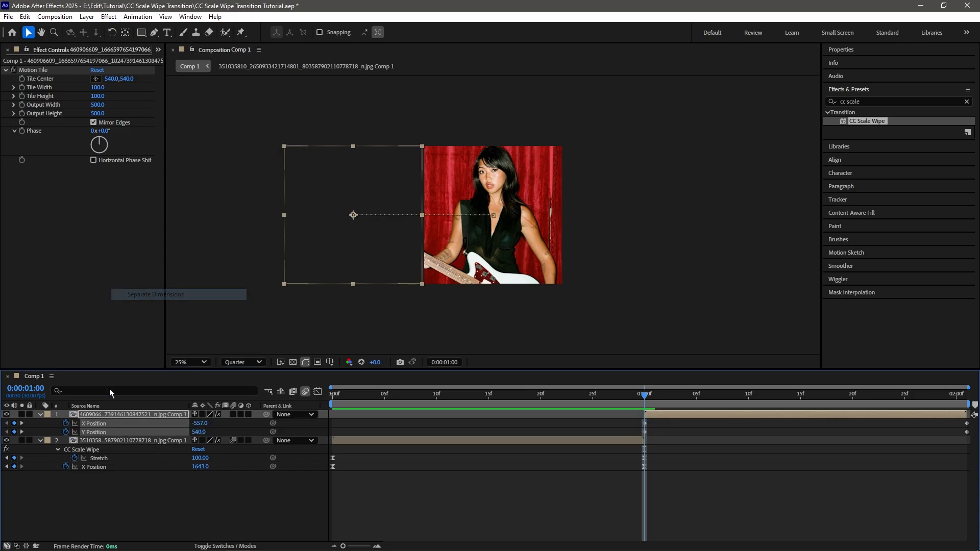
click(693, 500)
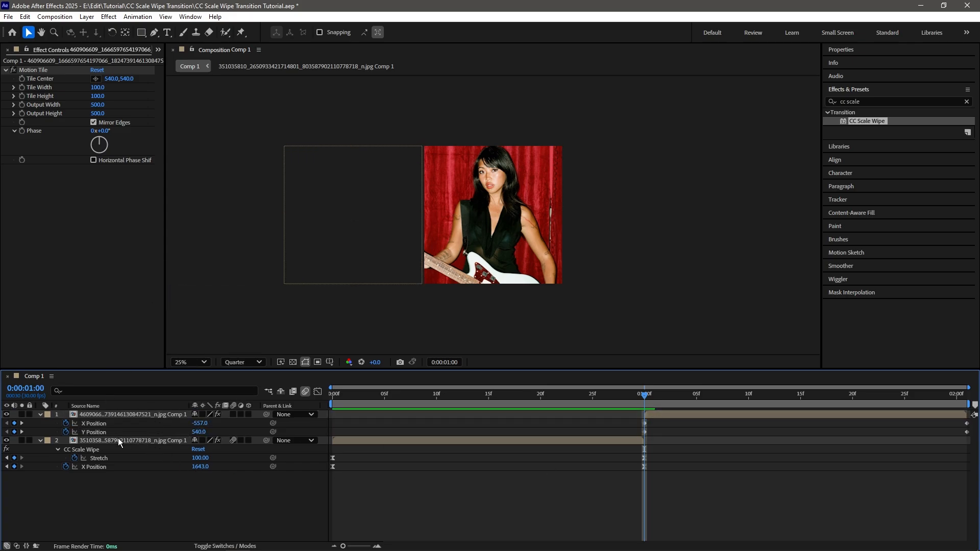
click(66, 432)
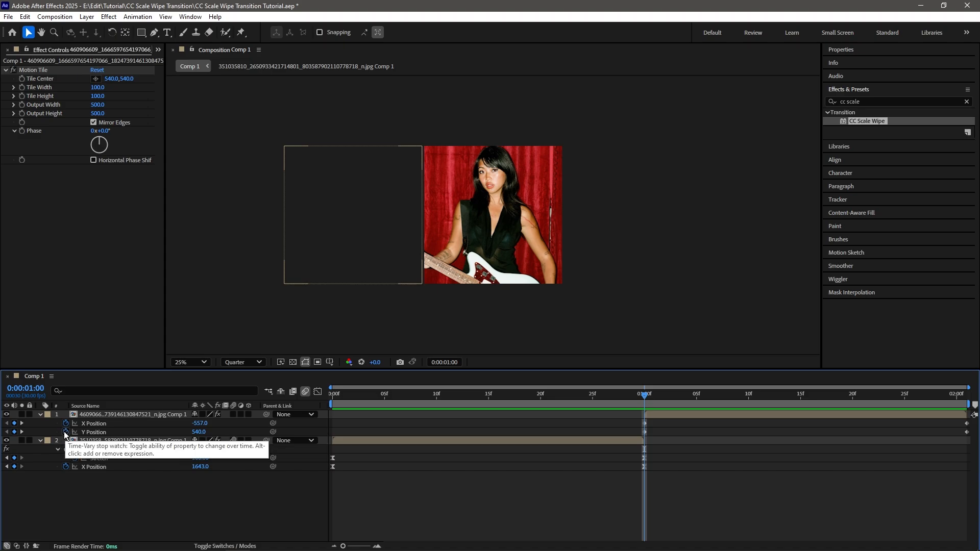
alt+shift+click(114, 433)
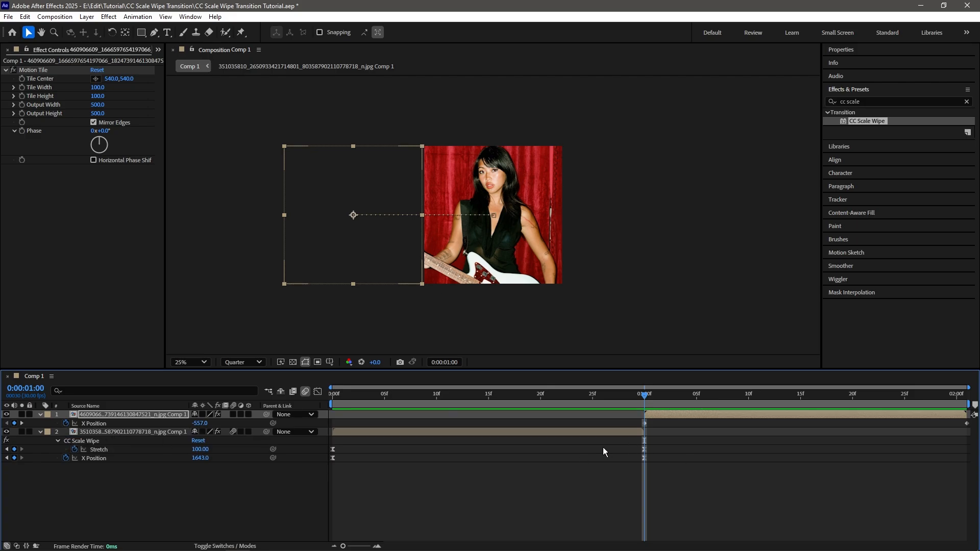
Apply Easy Ease to both X Position keyframes of layer 1.
drag(623, 421, 970, 426)
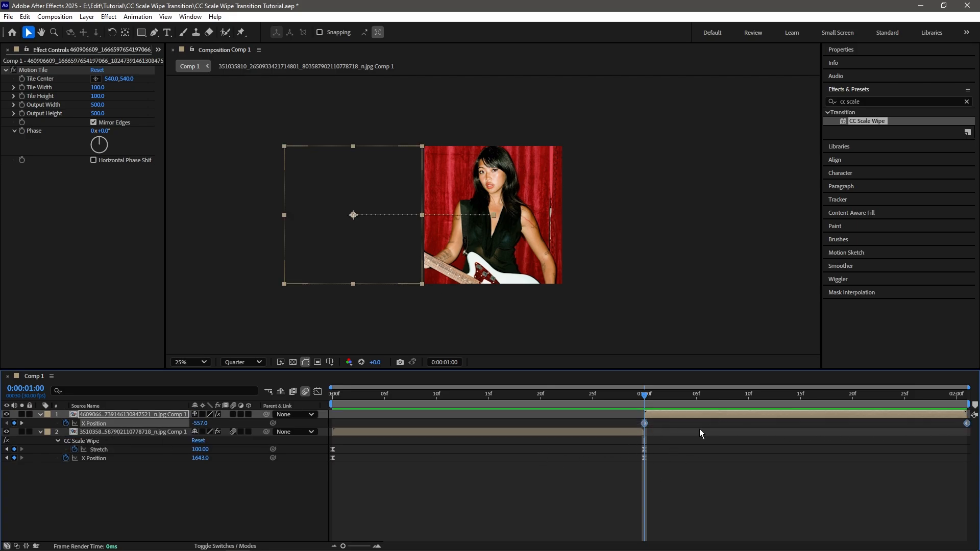
right_click(644, 423)
mouse_move(706, 421)
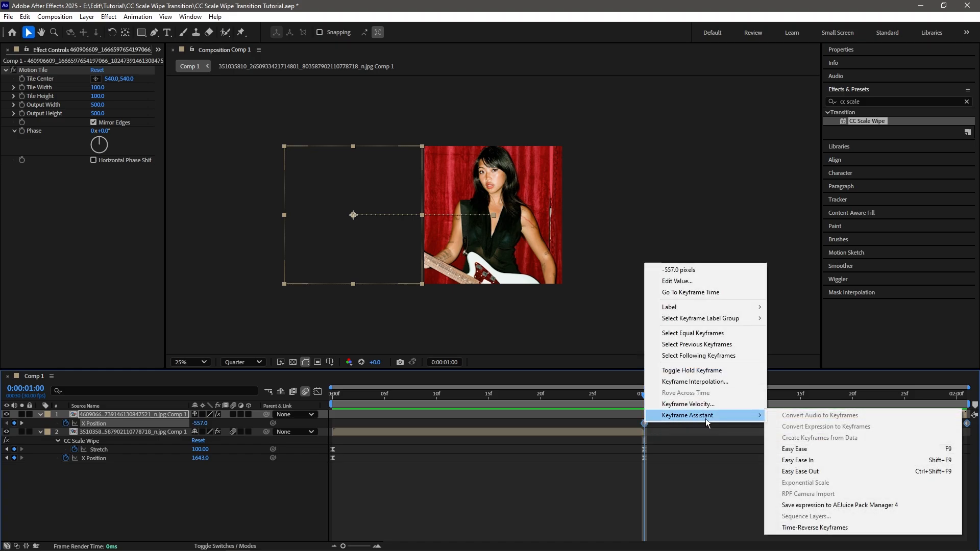
click(816, 448)
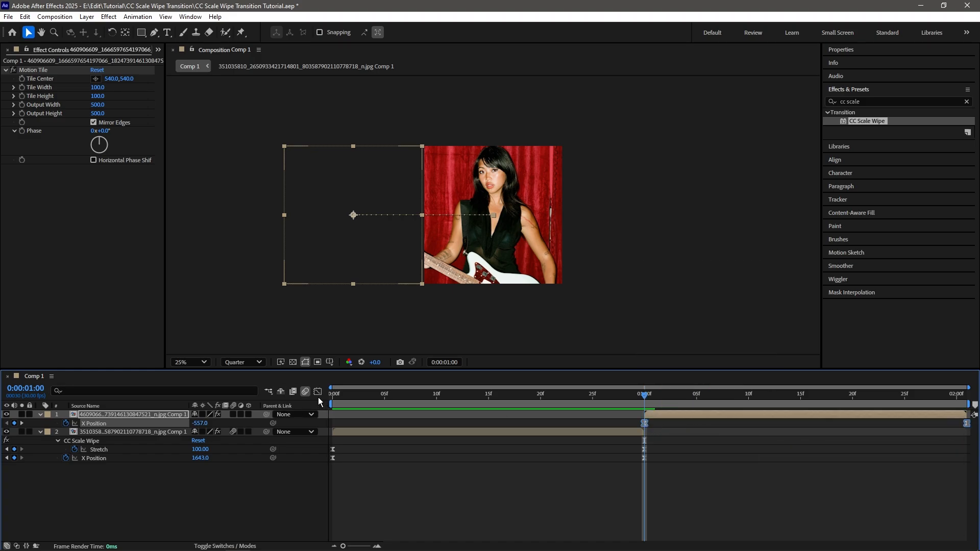
Reshape layer 1's X Position value graph into a steep start with a long slow finish using both keyframe handles, and preview it.
click(317, 392)
drag(575, 480, 647, 423)
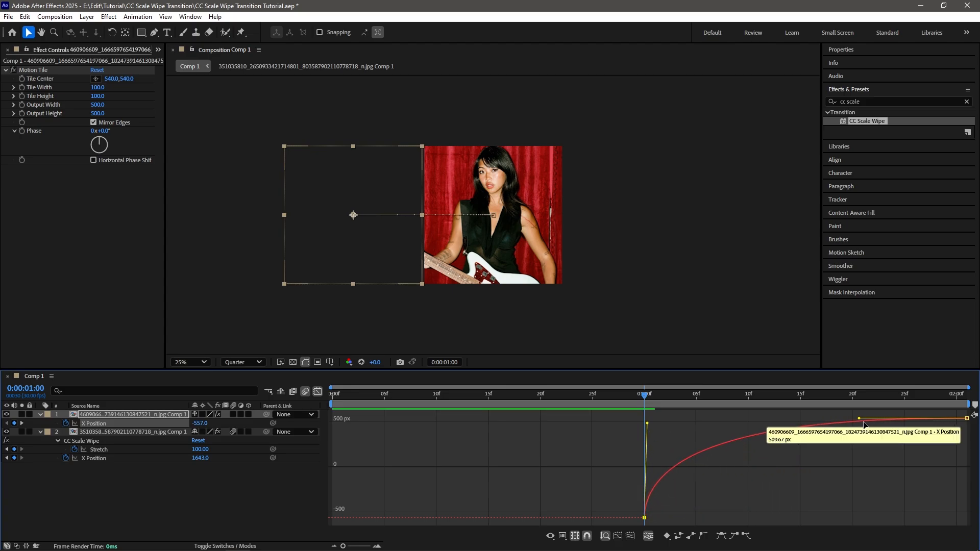
drag(859, 418, 338, 403)
key(space)
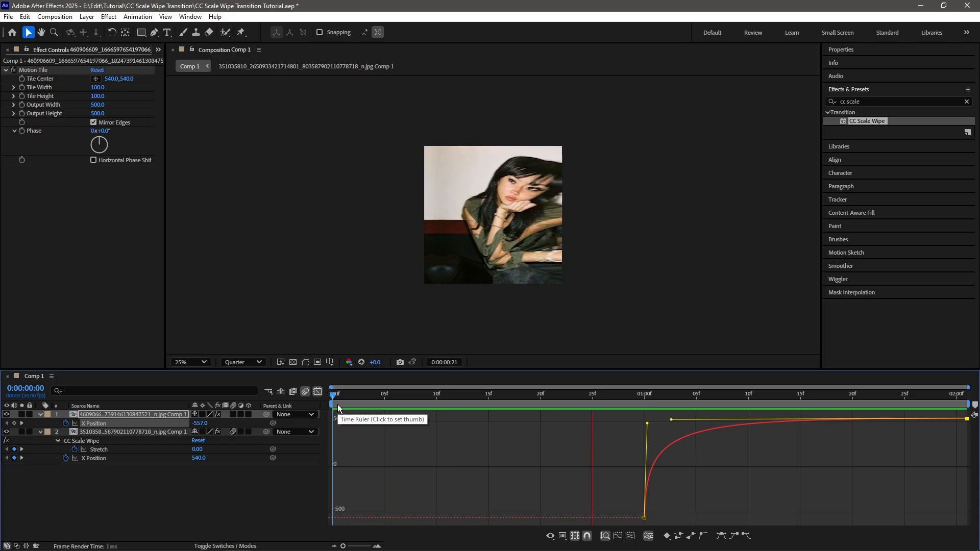
Enable motion blur on layer 1 and set the current time to 0:00:01:00.
click(317, 391)
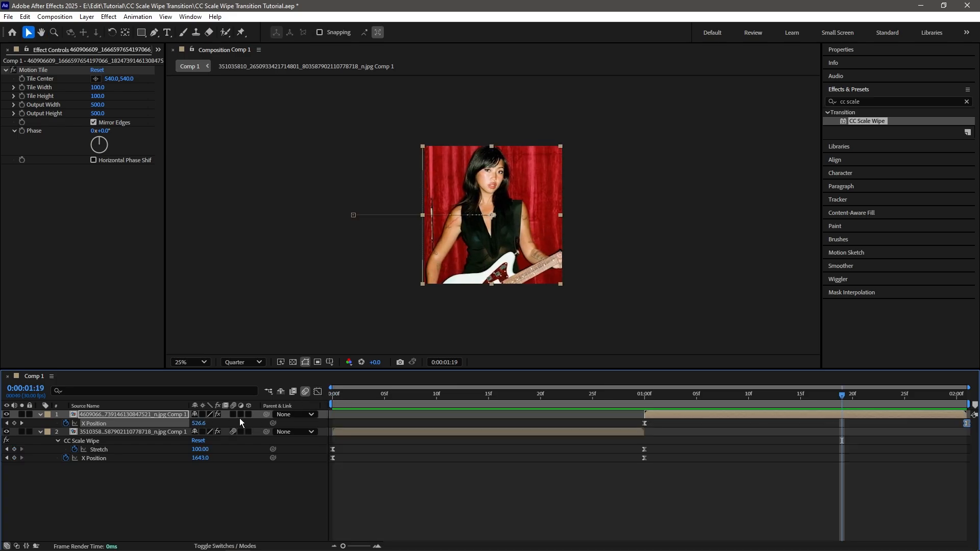
click(232, 415)
click(645, 399)
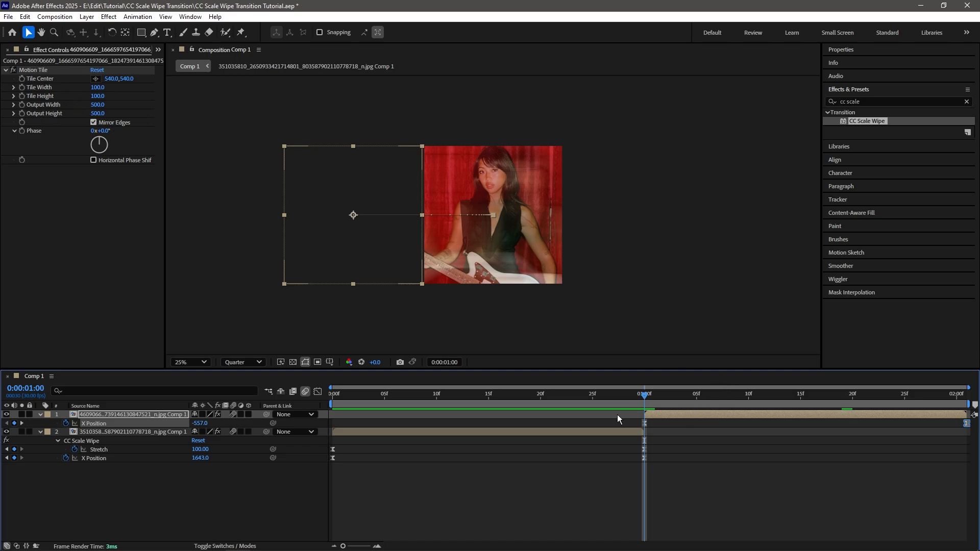
Extend the last X Position keyframe's graph handle back to the first keyframe's time on layer 1, and preview the slide.
drag(617, 415, 852, 424)
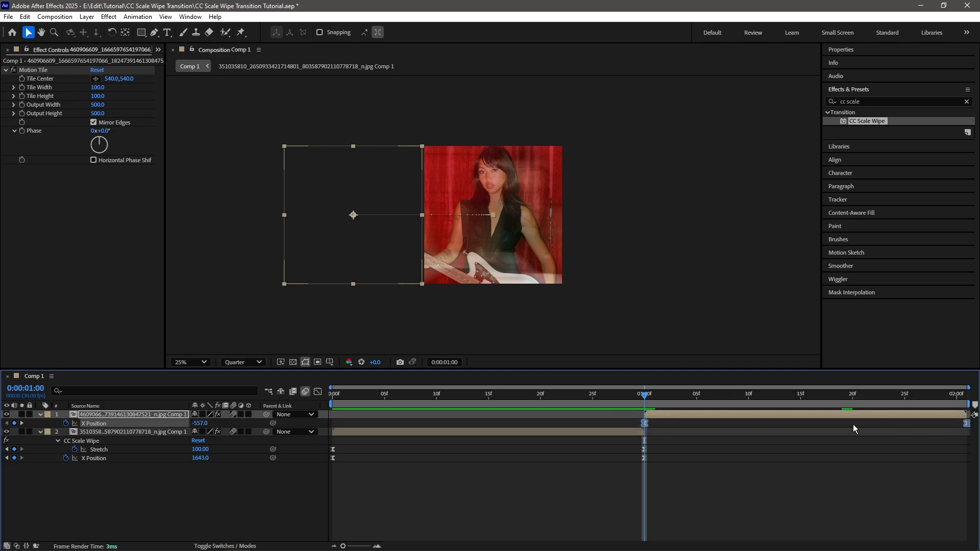
click(317, 392)
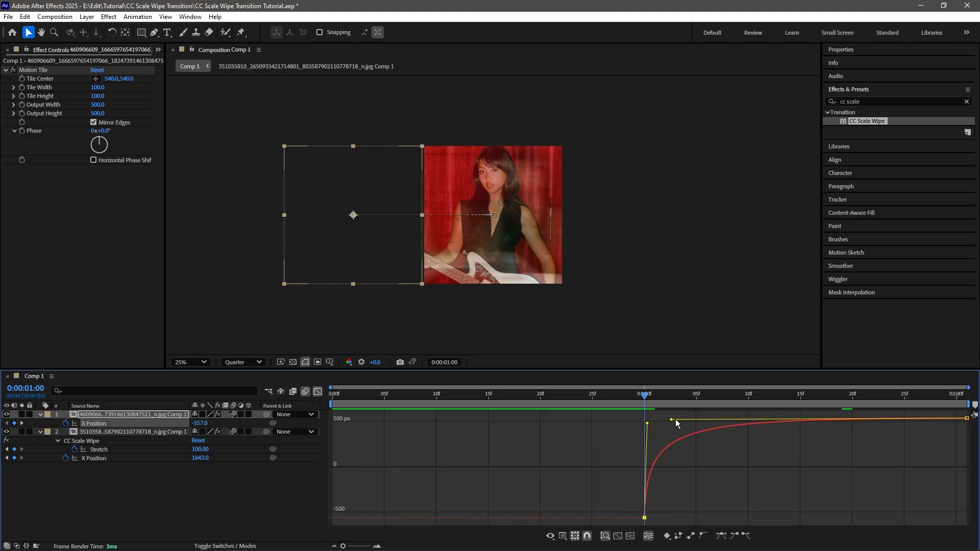
drag(669, 421, 635, 422)
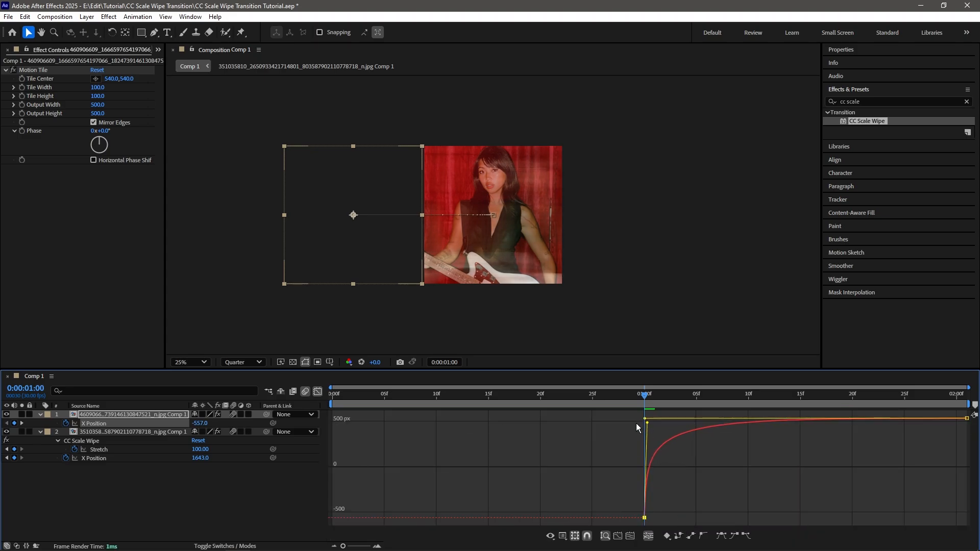
key(space)
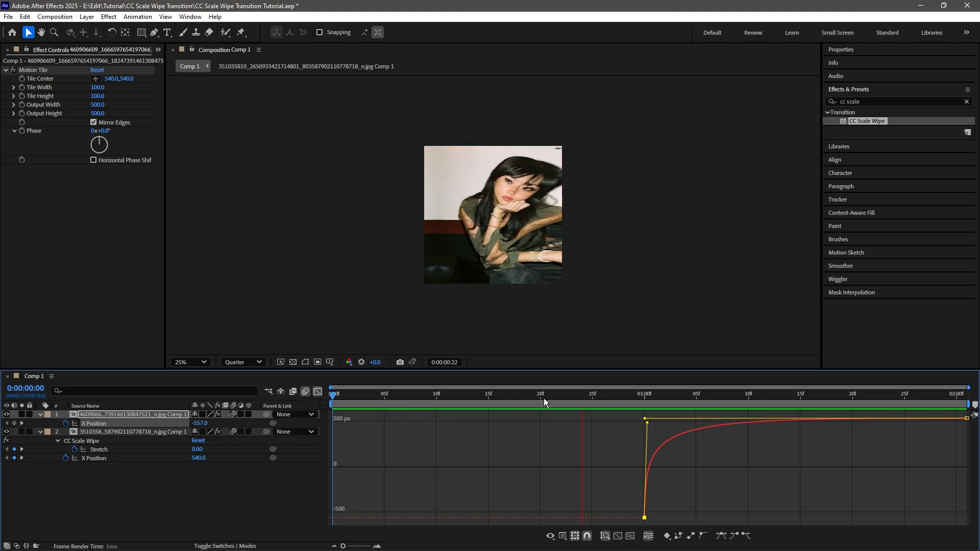
key(space)
Move layer 1's first X Position keyframe one frame earlier, before the layer's start, and check the transition at the cut.
click(317, 391)
click(671, 457)
mouse_move(632, 417)
mouse_down()
mouse_move(667, 430)
mouse_move(633, 425)
mouse_up()
key(space)
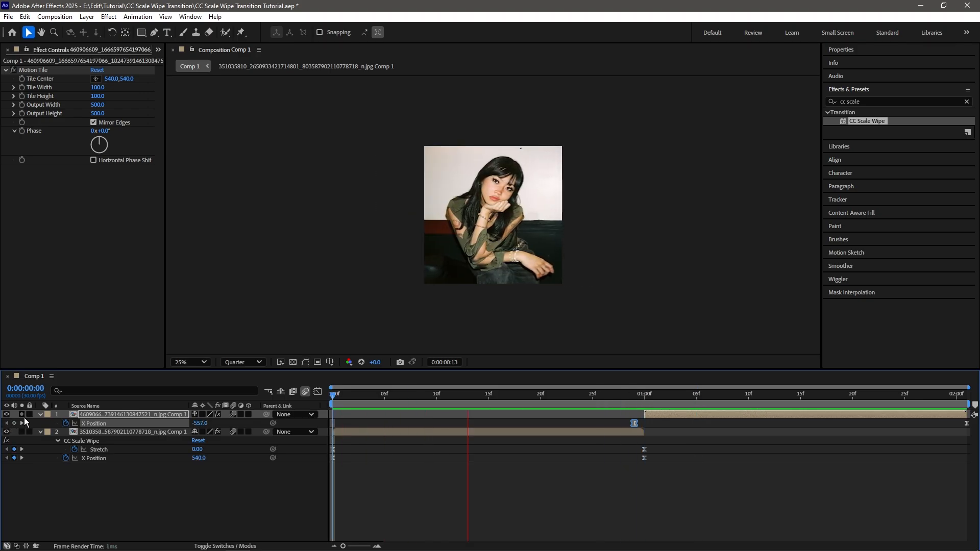
mouse_move(648, 397)
mouse_down()
mouse_move(695, 410)
mouse_move(633, 405)
mouse_up()
click(626, 415)
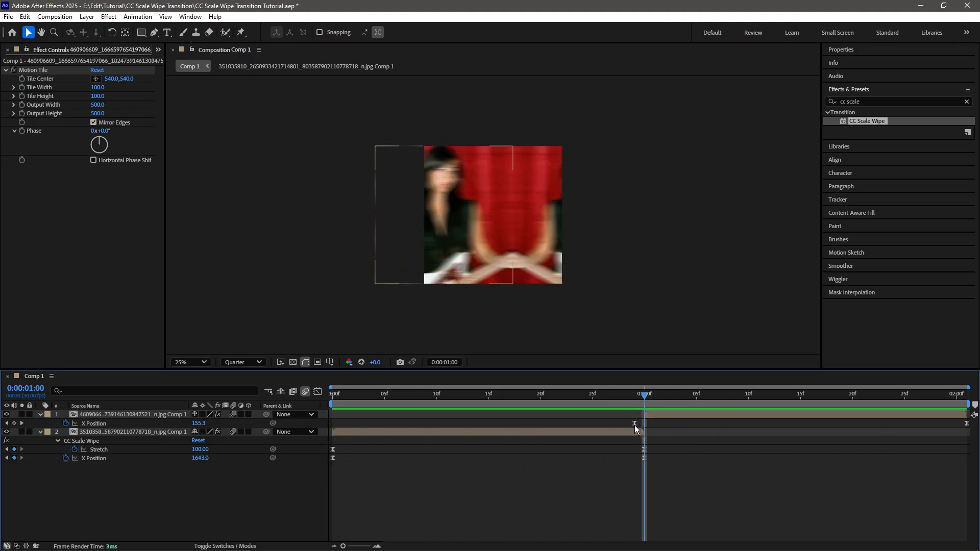
drag(641, 397, 483, 416)
key(space)
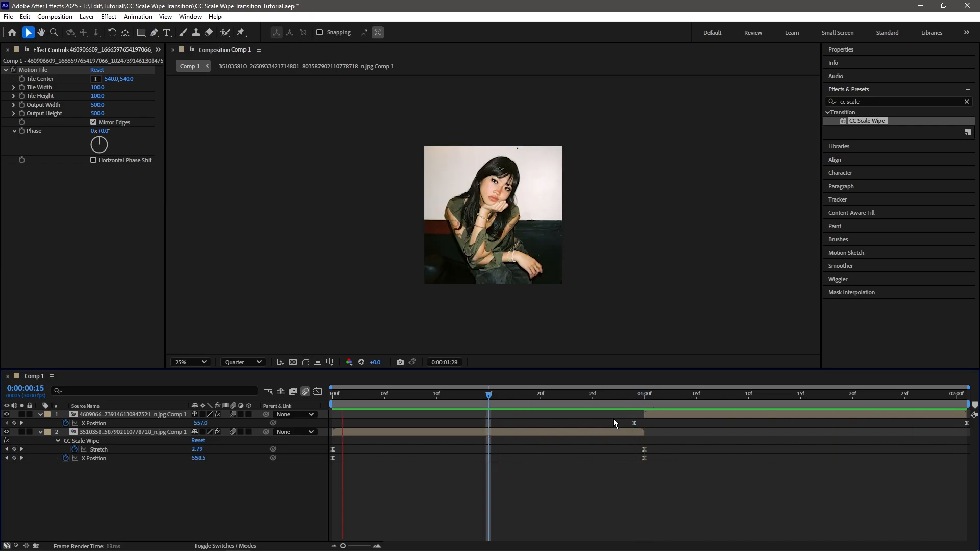
Soften layer 1's X Position curve by lowering the first keyframe's handle and shortening the last keyframe's handle, and preview it.
drag(602, 421, 971, 433)
key(space)
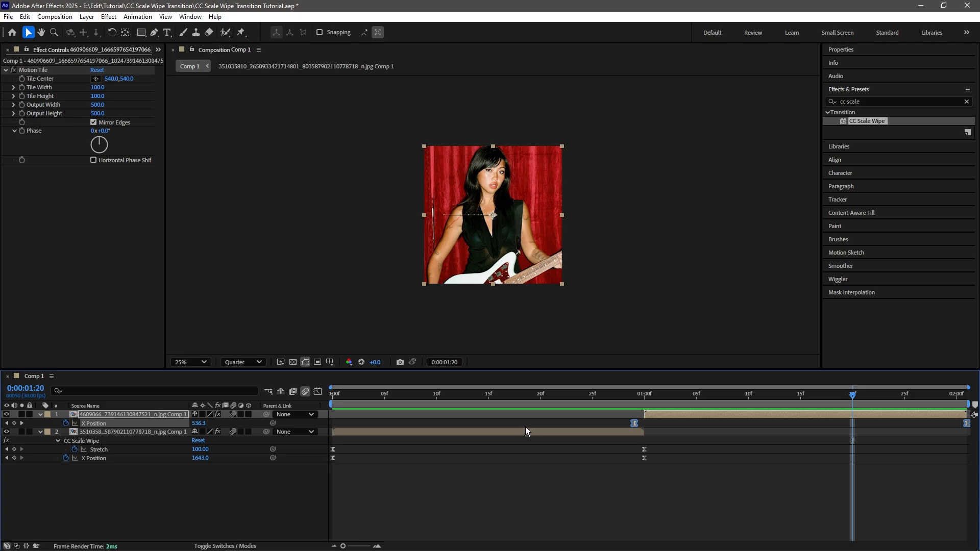
click(317, 391)
click(641, 460)
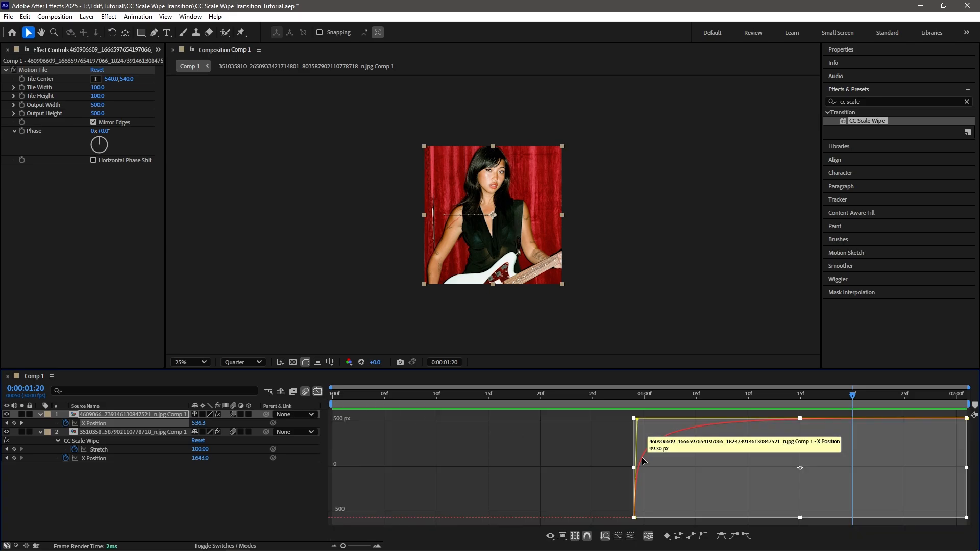
drag(634, 422, 637, 437)
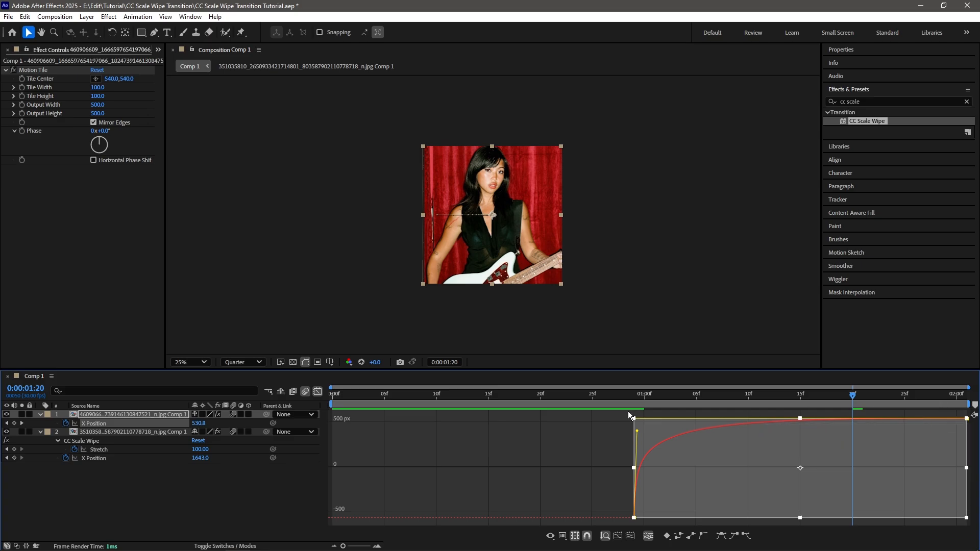
drag(943, 411, 971, 431)
drag(635, 418, 656, 420)
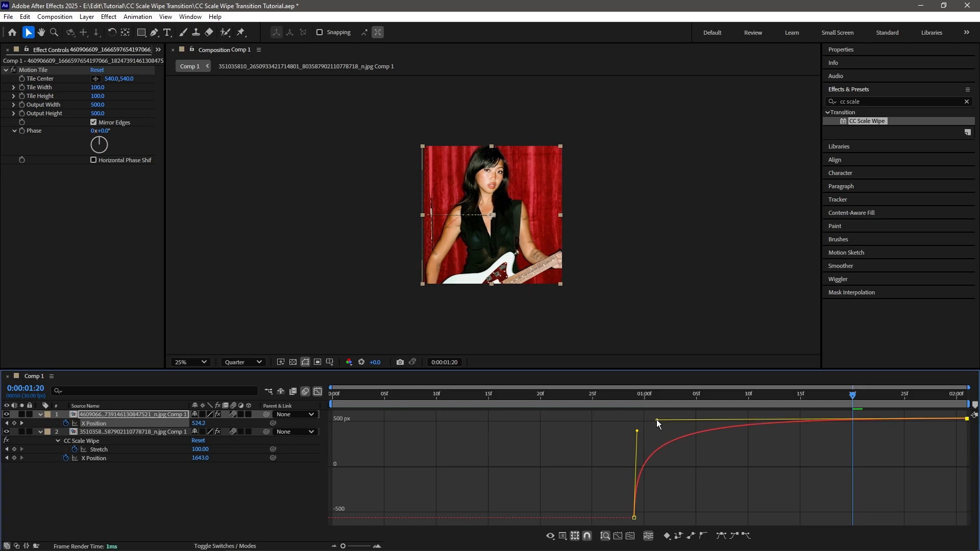
key(space)
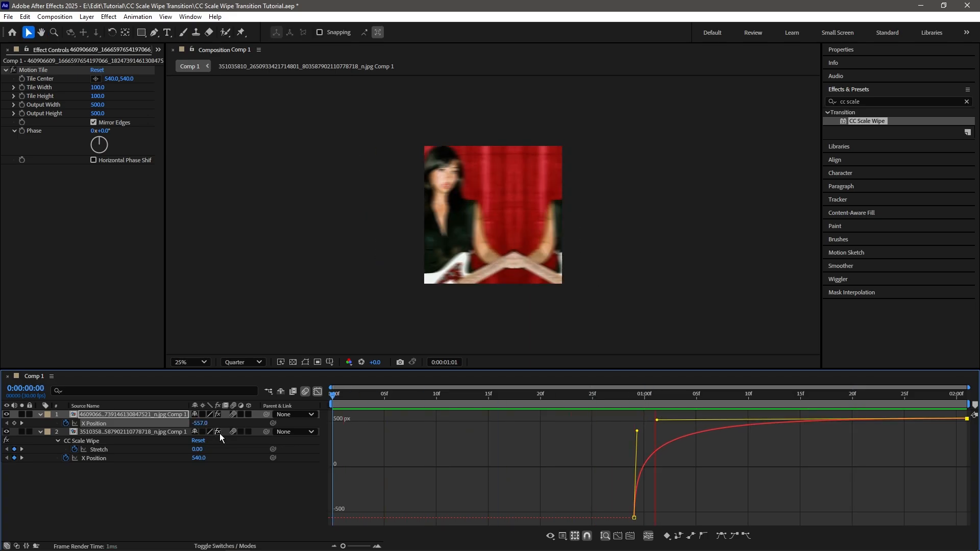
Close the graph and play the transition between the two layers to review the softened slide.
click(317, 393)
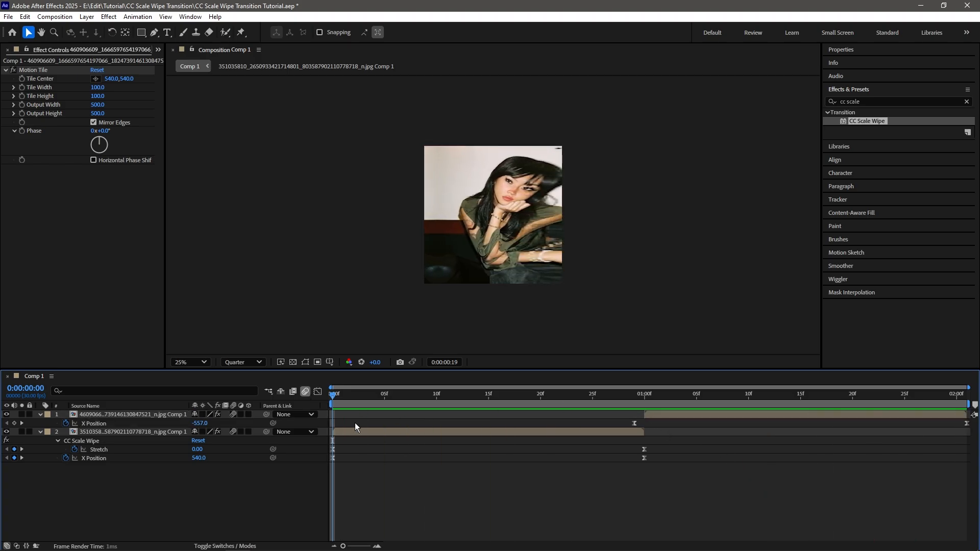
key(space)
click(659, 415)
key(F2)
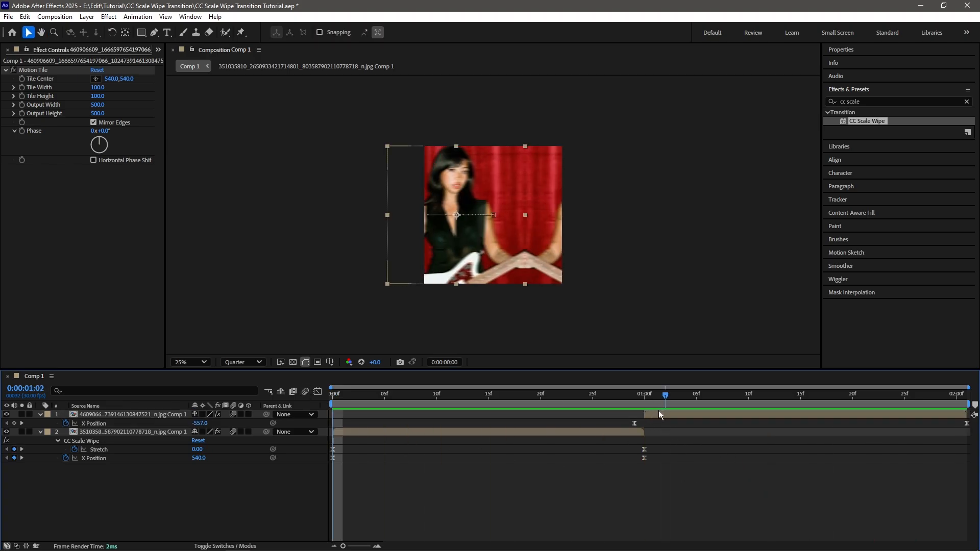
key(Home)
Apply the CC Scale Wipe effect to layer 1 with the current time at 0:00:01:00.
click(644, 396)
click(305, 392)
click(305, 392)
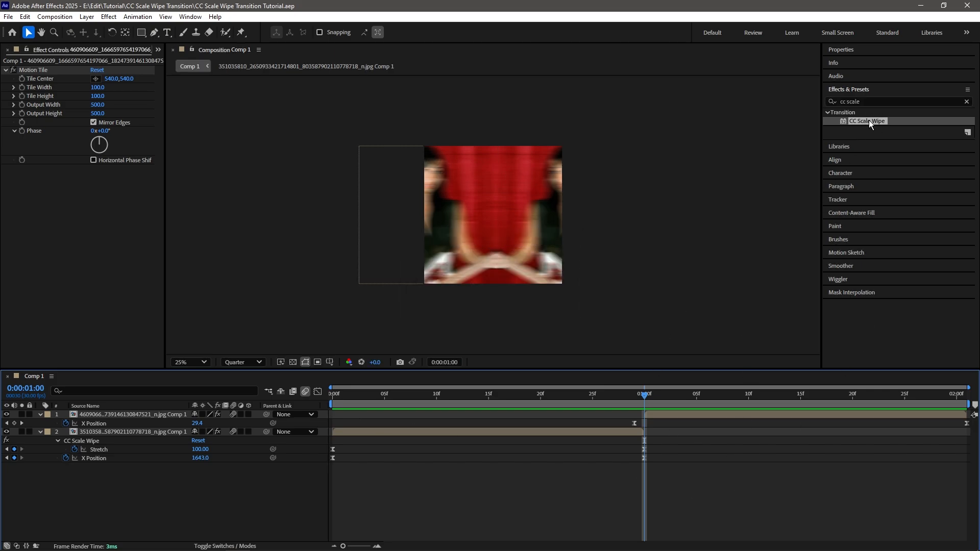
click(869, 101)
drag(878, 122, 668, 415)
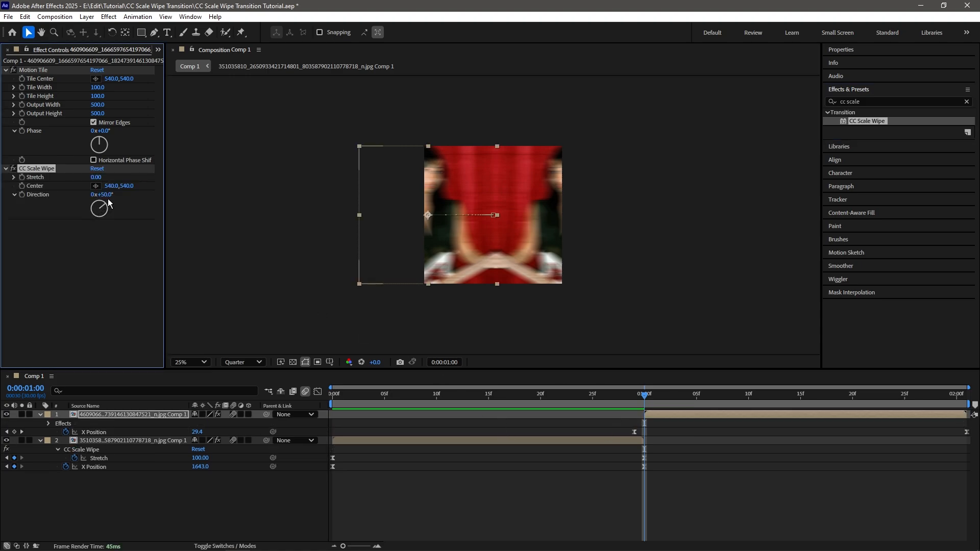
Check layer 2's wipe direction and set layer 1's CC Scale Wipe Direction to -90°.
click(104, 195)
click(636, 440)
drag(646, 409, 602, 413)
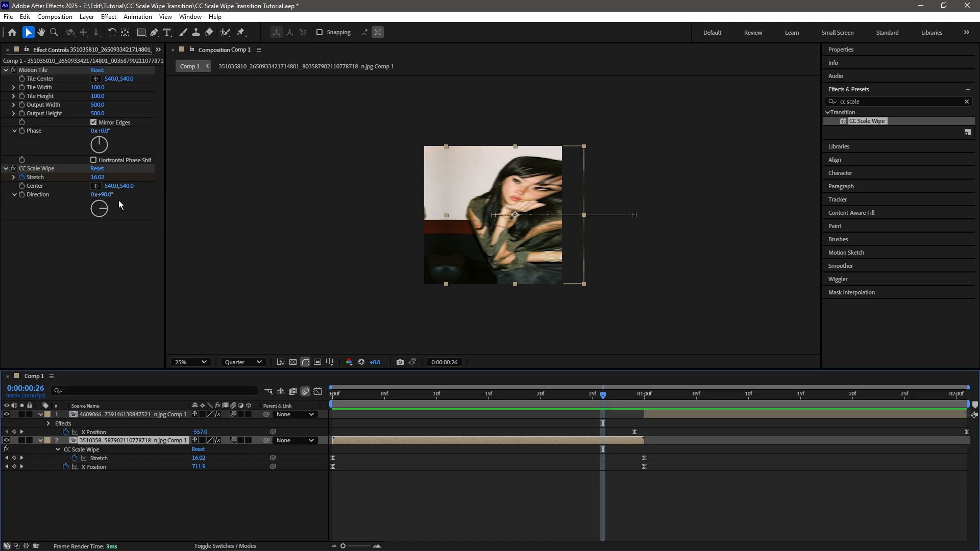
click(665, 414)
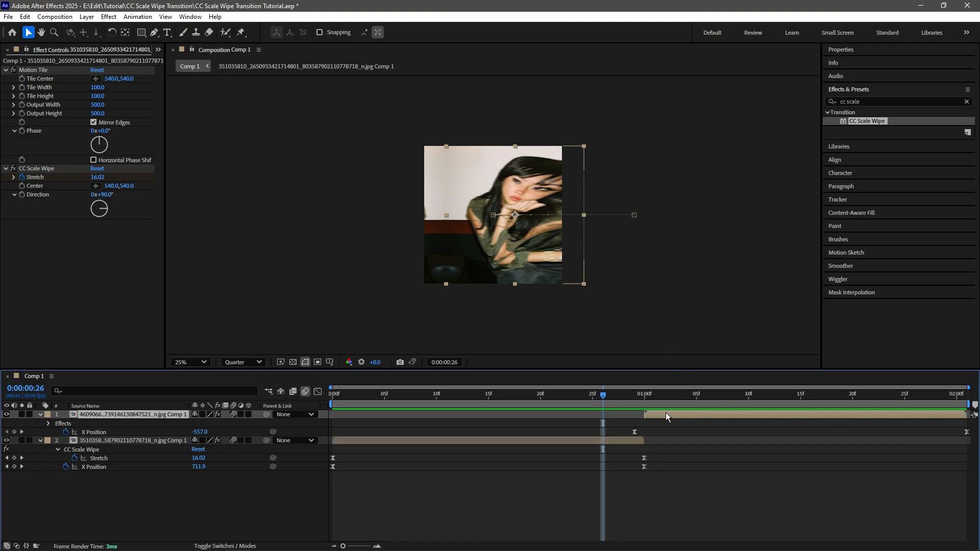
drag(617, 396, 646, 404)
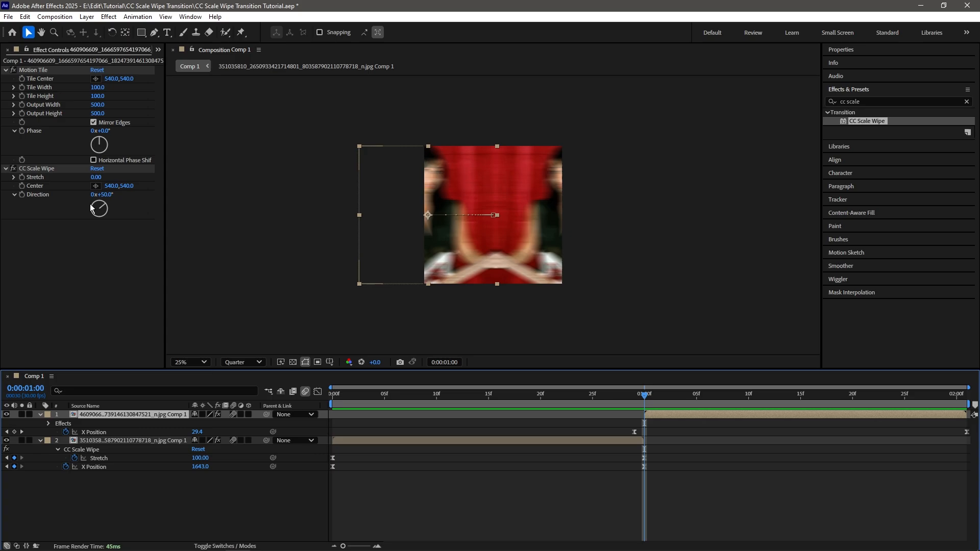
click(105, 196)
text(-90)
key(Return)
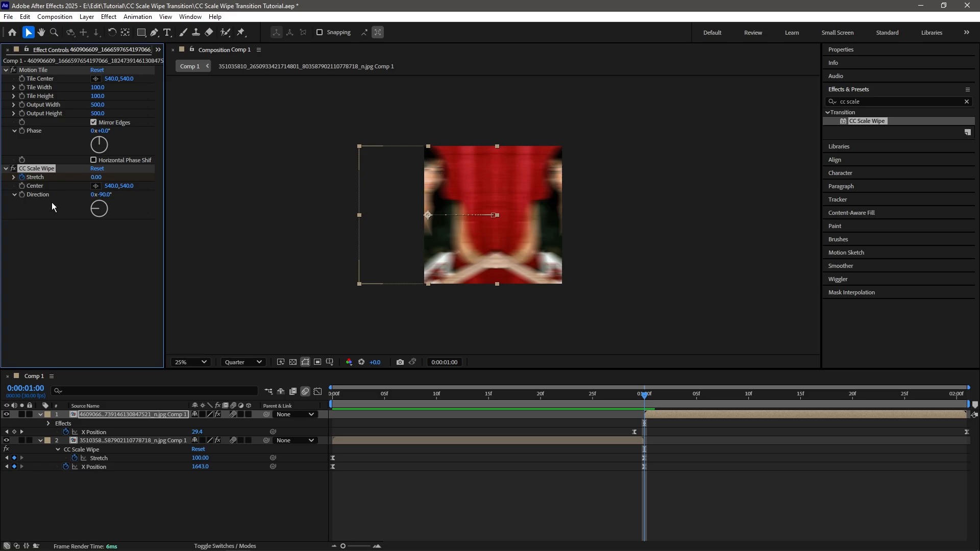
Keyframe layer 1's CC Scale Wipe Stretch at 100 at 0:00:01:00 and at 0 at the layer's end.
key(u)
drag(647, 437, 963, 441)
click(299, 326)
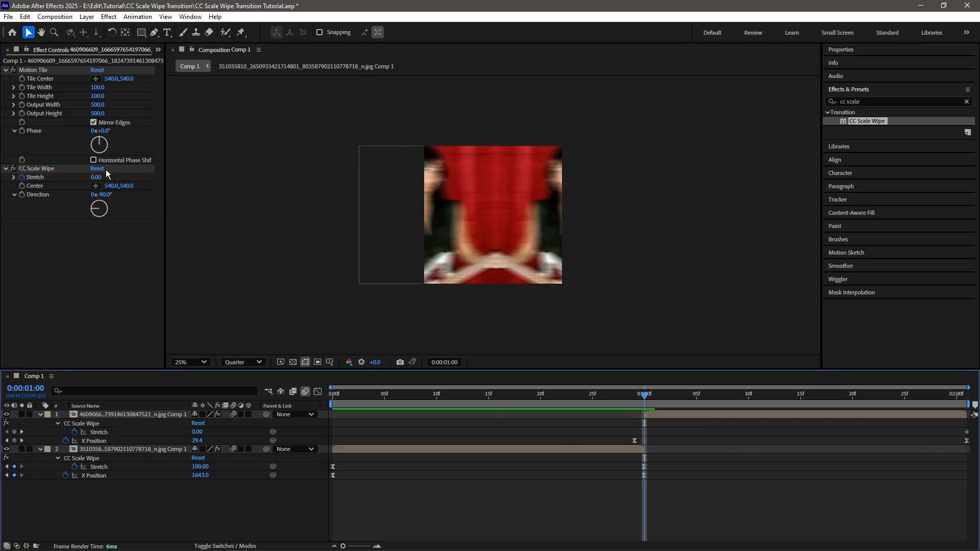
drag(96, 177, 669, 224)
Apply Easy Ease to both CC Scale Wipe Stretch keyframes on layer 1.
drag(607, 423, 971, 433)
right_click(647, 431)
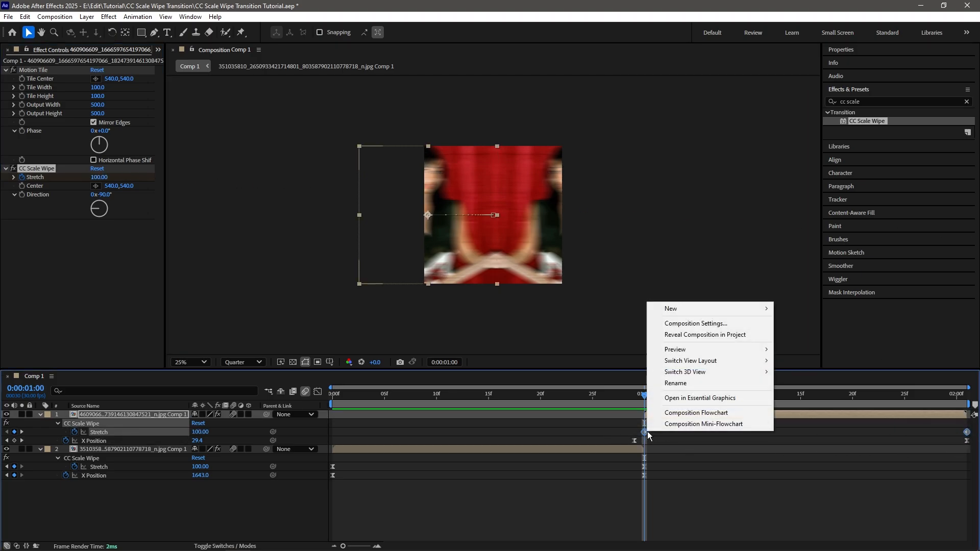
right_click(645, 433)
mouse_move(675, 426)
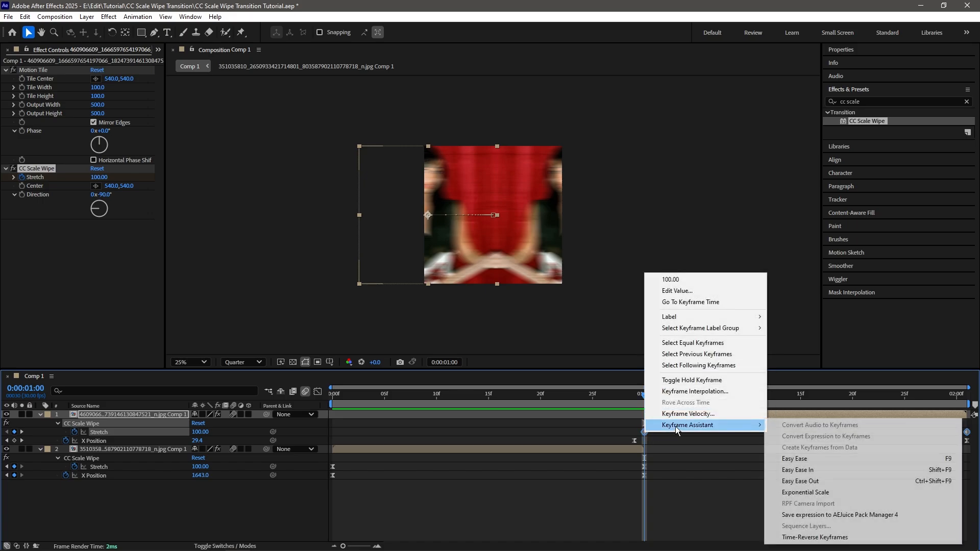
click(809, 459)
Reshape layer 1's Stretch curve in the Graph Editor so it drops steeply at the start and flattens out towards the end.
click(317, 391)
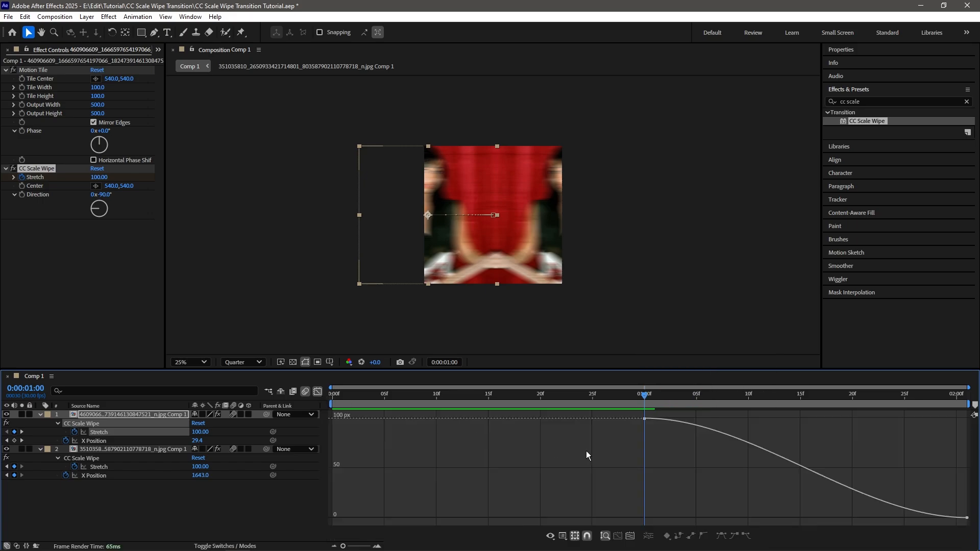
drag(647, 434, 655, 411)
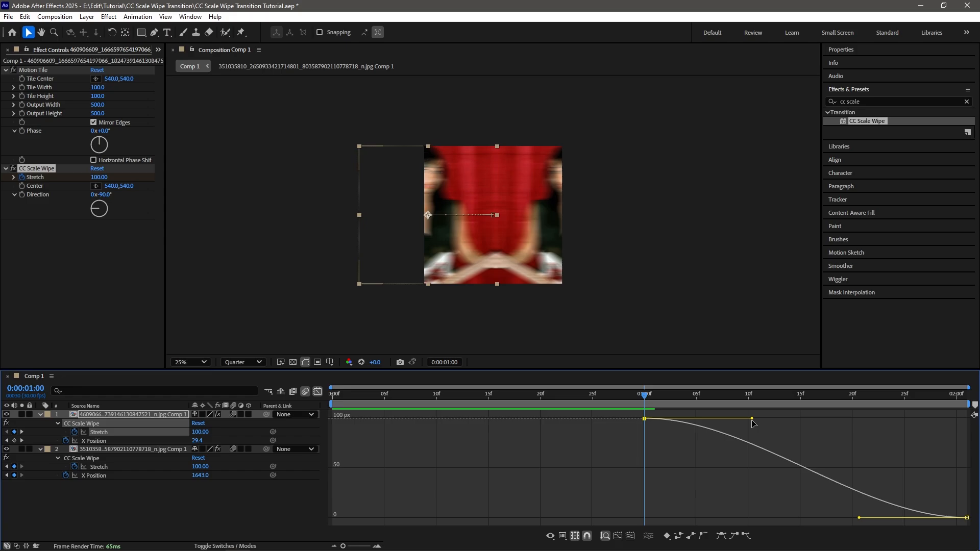
drag(752, 419, 625, 511)
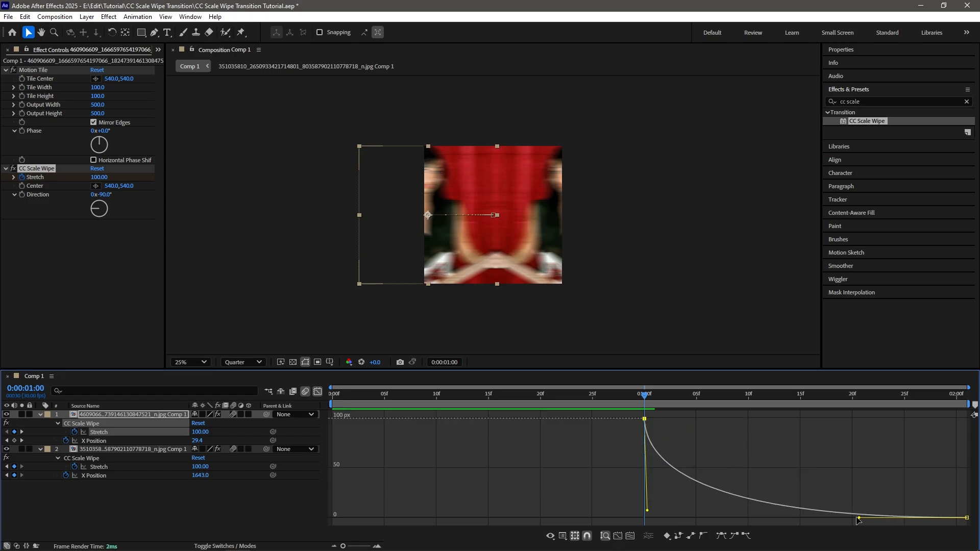
drag(859, 518, 646, 518)
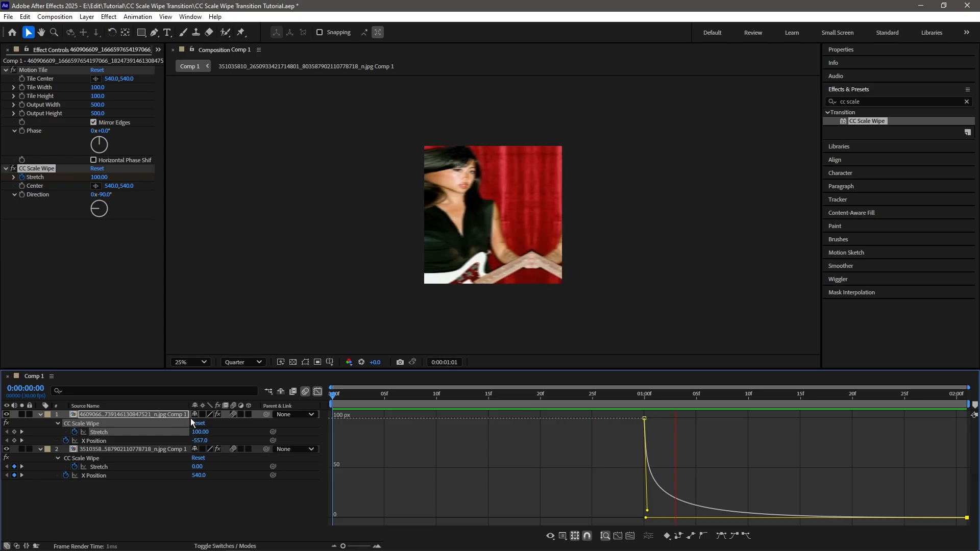
Move layer 1's first Stretch keyframe one frame earlier to 0:00:00:29 outside the graph and replay the transition.
click(318, 391)
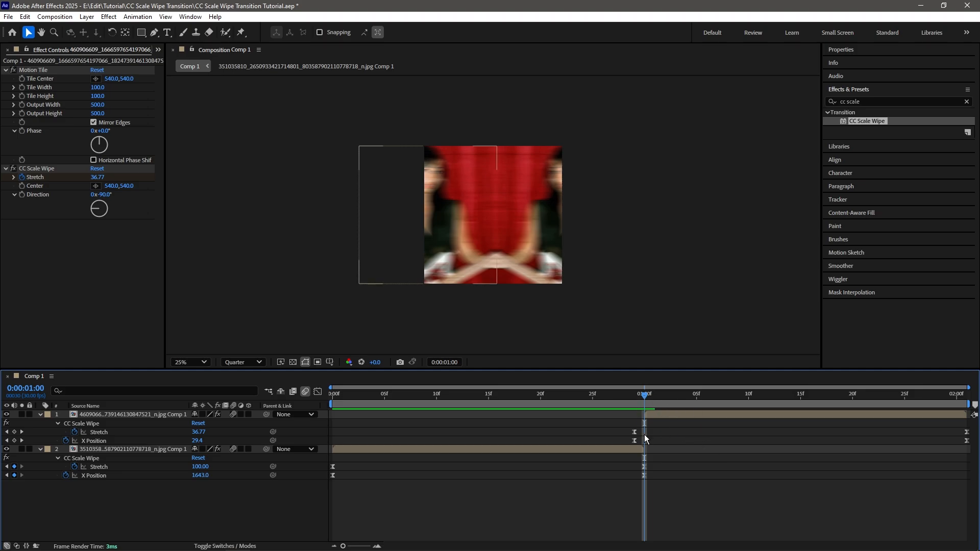
key(Home)
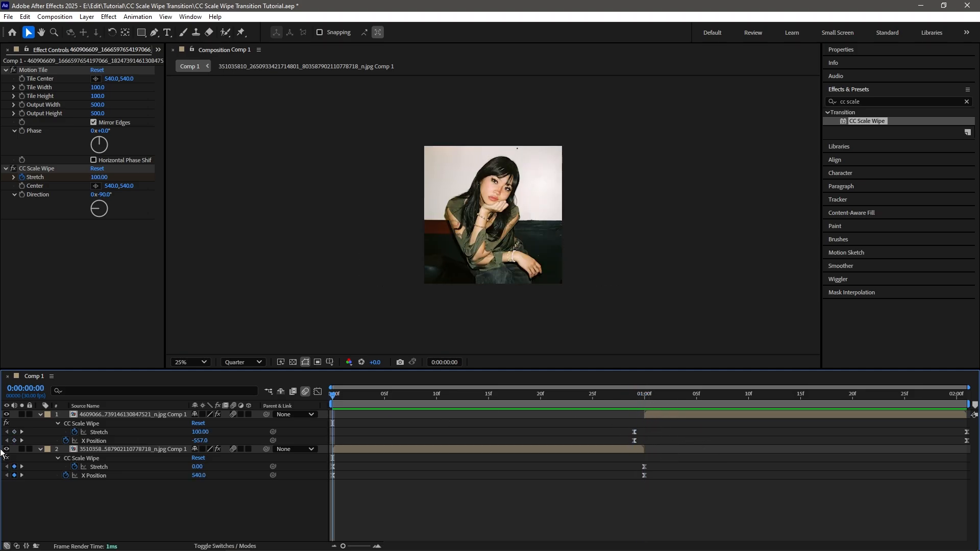
key(space)
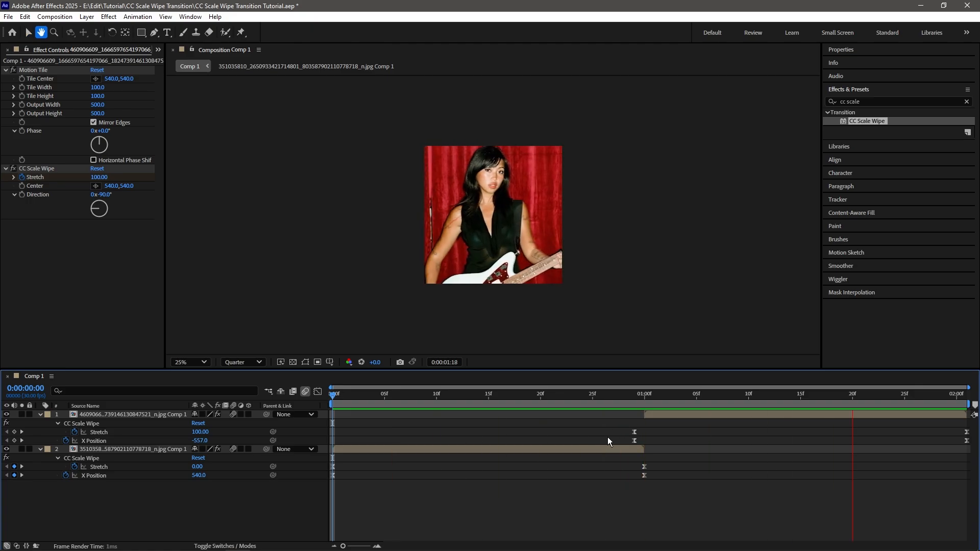
drag(600, 427, 969, 435)
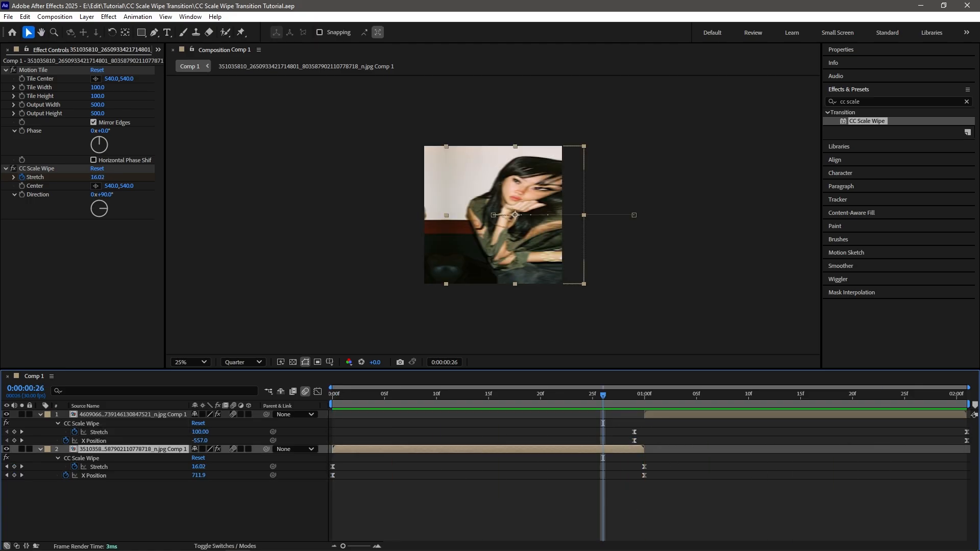
key(space)
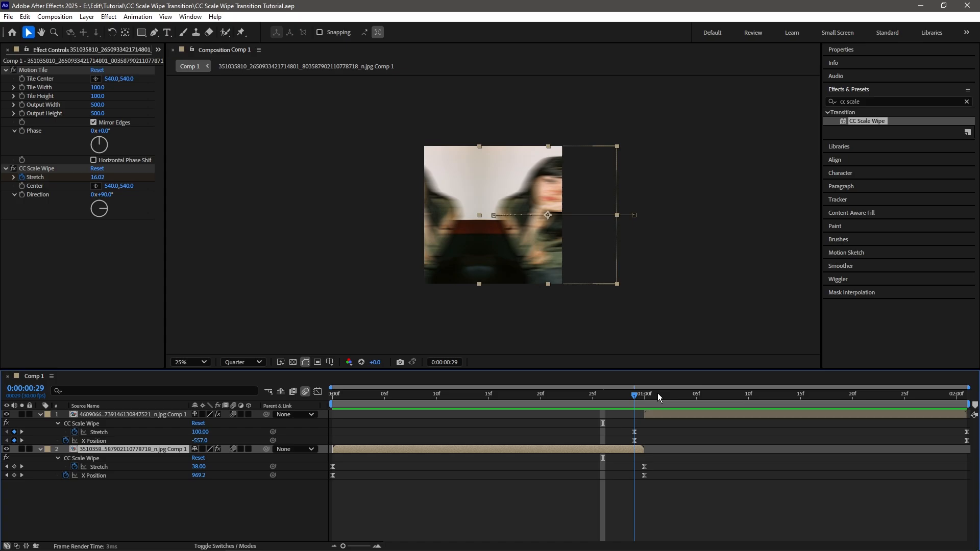
drag(624, 398, 94, 403)
Keyframe layer 2's Scale at 100% at 0:00:01:00 and at 564% at 0:00:00:00.
click(366, 449)
key(shift+s)
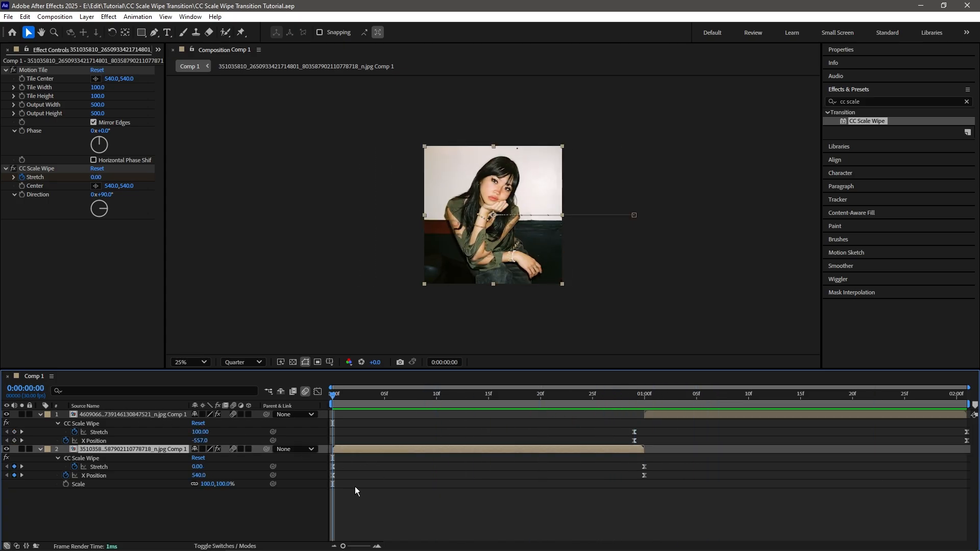
key(shift+s)
key(shift+s)
click(66, 484)
drag(332, 484, 647, 486)
click(671, 493)
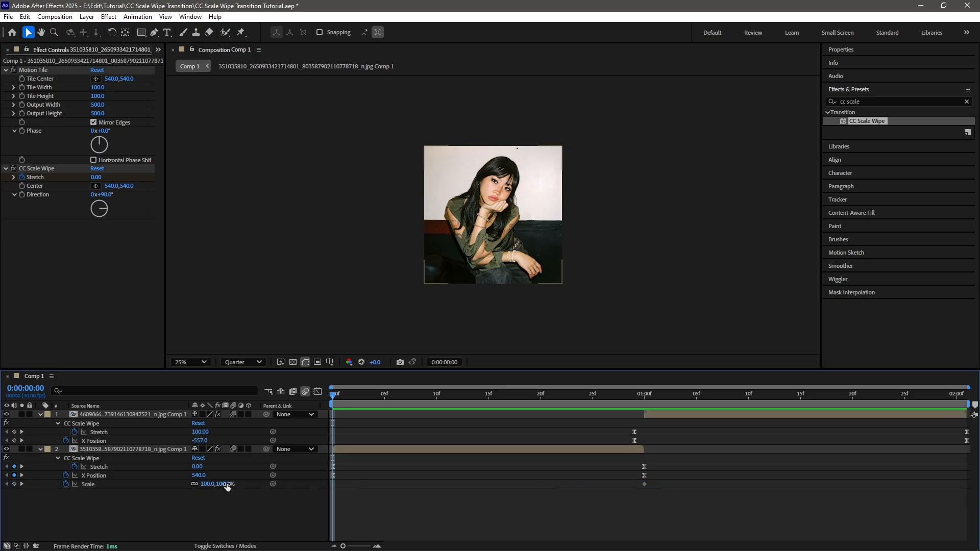
drag(227, 483, 459, 482)
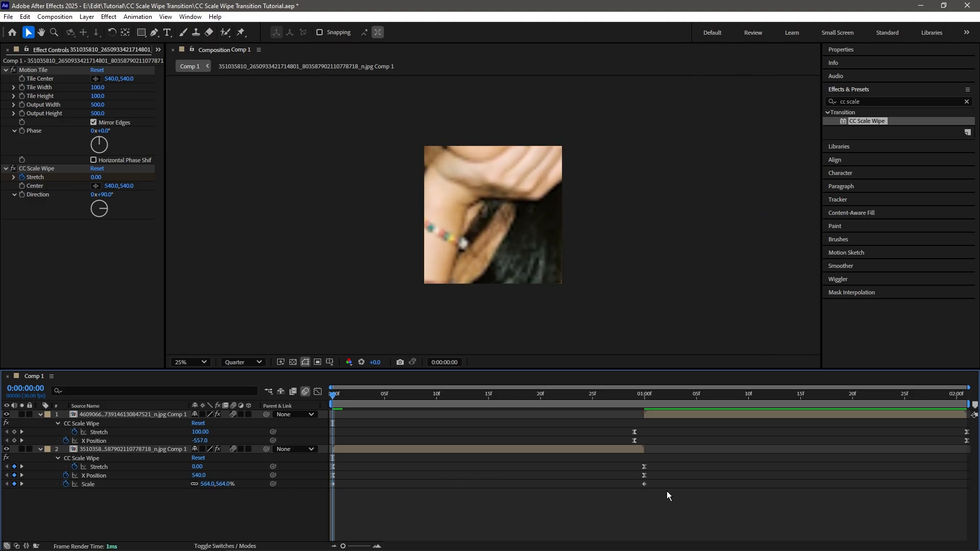
Apply Easy Ease to both Scale keyframes on layer 2.
drag(666, 490, 309, 483)
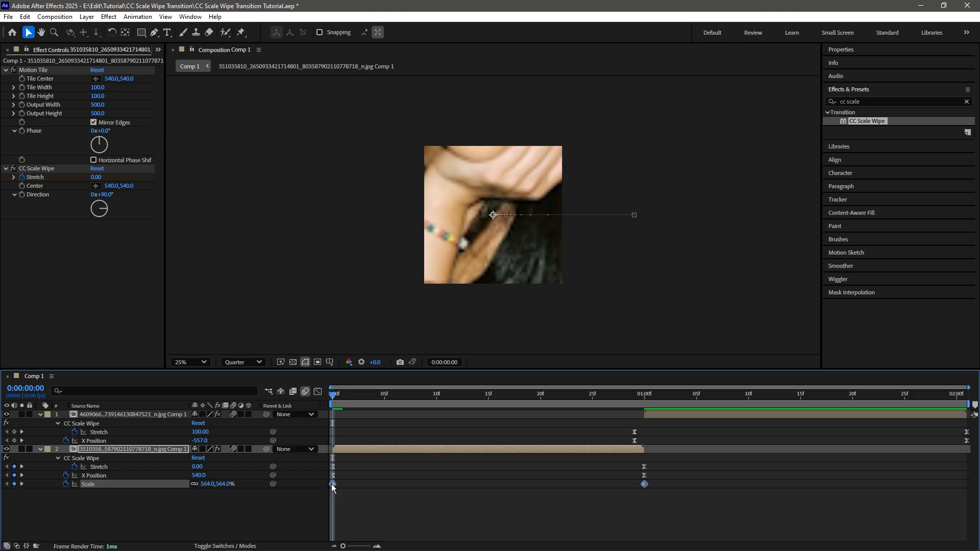
right_click(331, 485)
right_click(332, 484)
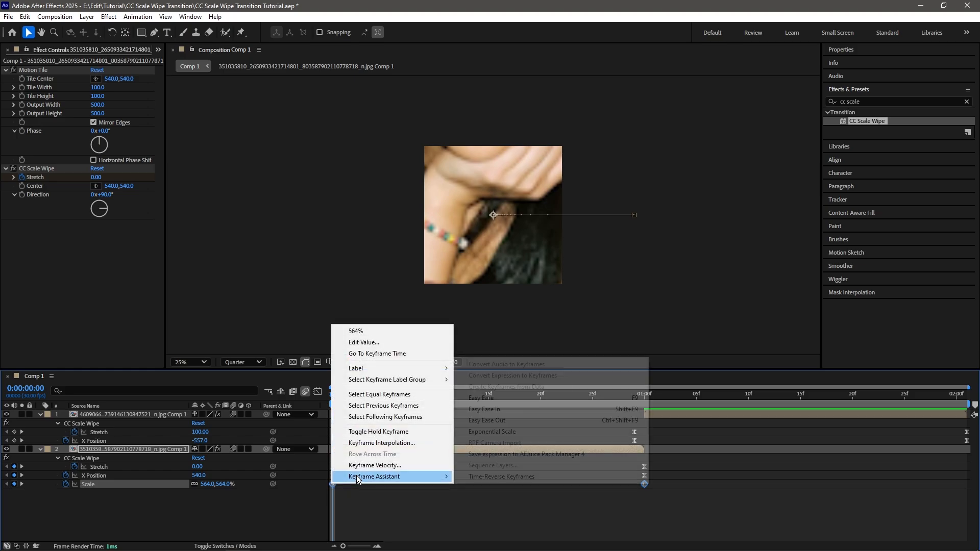
mouse_move(388, 476)
click(493, 399)
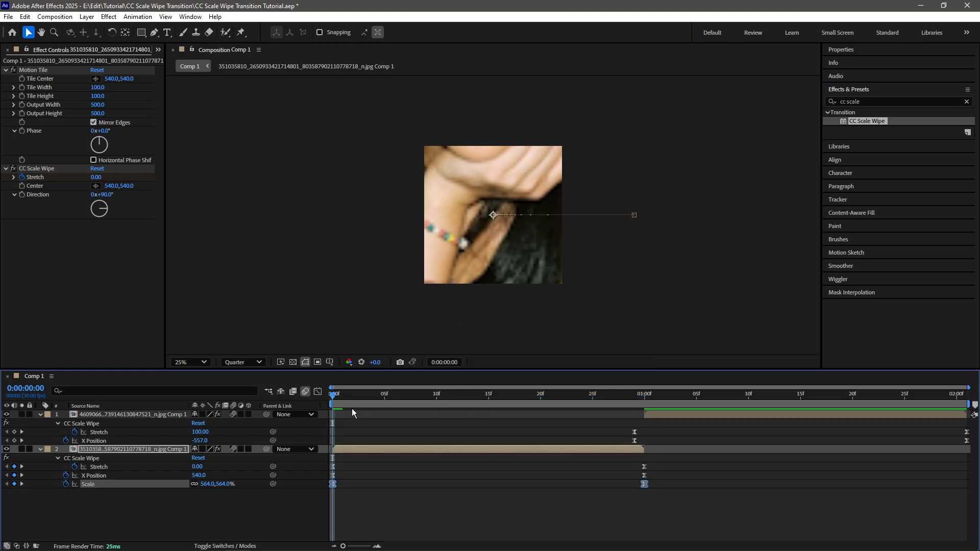
Reshape layer 2's Scale curve in the Graph Editor so it falls sharply at the start and eases out slowly.
click(318, 392)
mouse_move(329, 442)
mouse_down()
mouse_move(437, 413)
mouse_move(312, 507)
mouse_up()
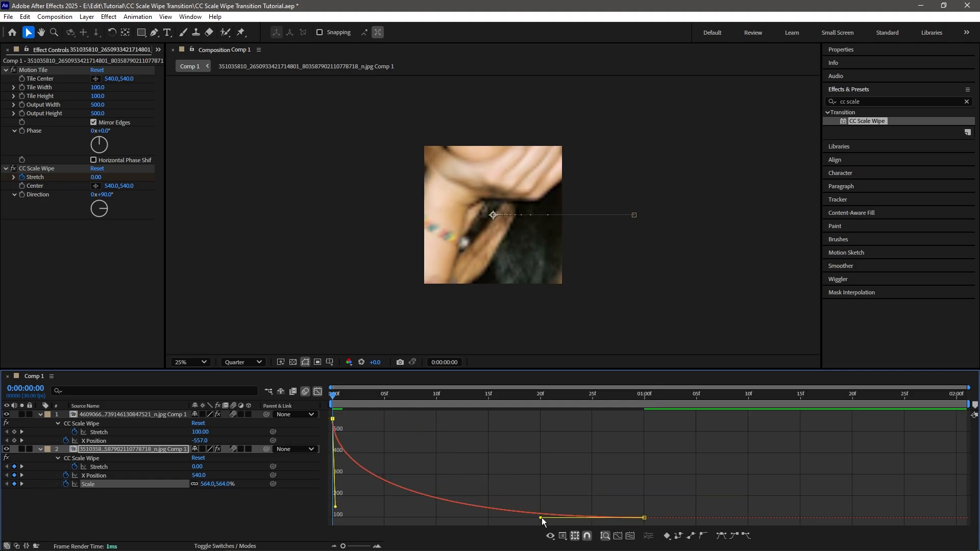
drag(543, 517, 354, 515)
drag(715, 494, 559, 537)
drag(540, 517, 347, 514)
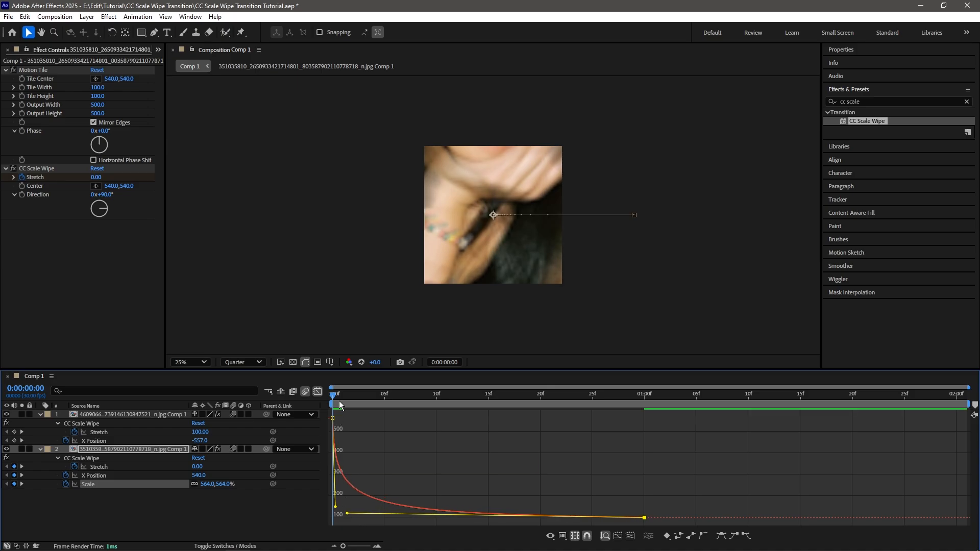
Close the graph and play the composition from the start to review layer 2's opening zoom.
key(space)
click(317, 392)
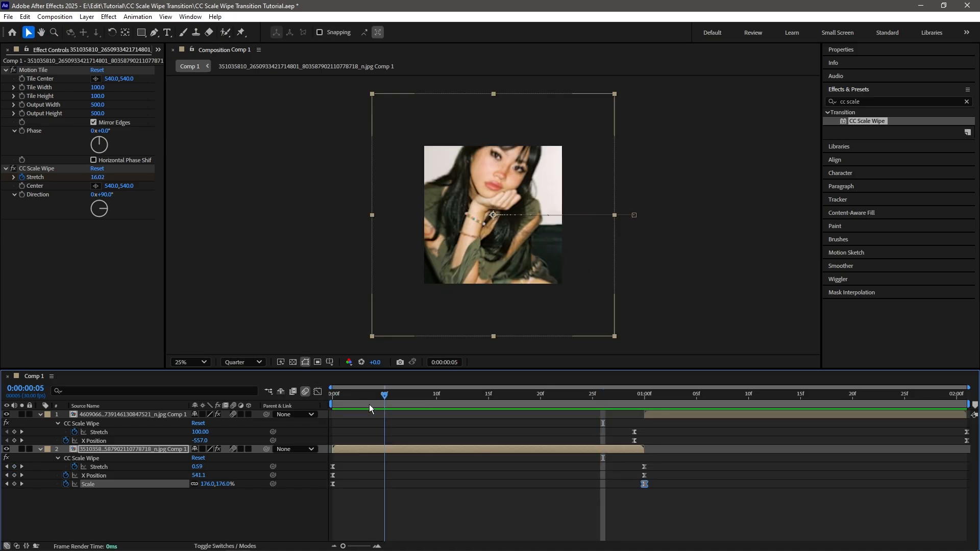
drag(369, 405, 306, 415)
key(space)
Keyframe layer 1's Scale at 100% at 0:00:01:00 and at 20% at the layer's end.
drag(603, 400, 956, 399)
click(659, 415)
key(shift+s)
click(66, 449)
click(906, 467)
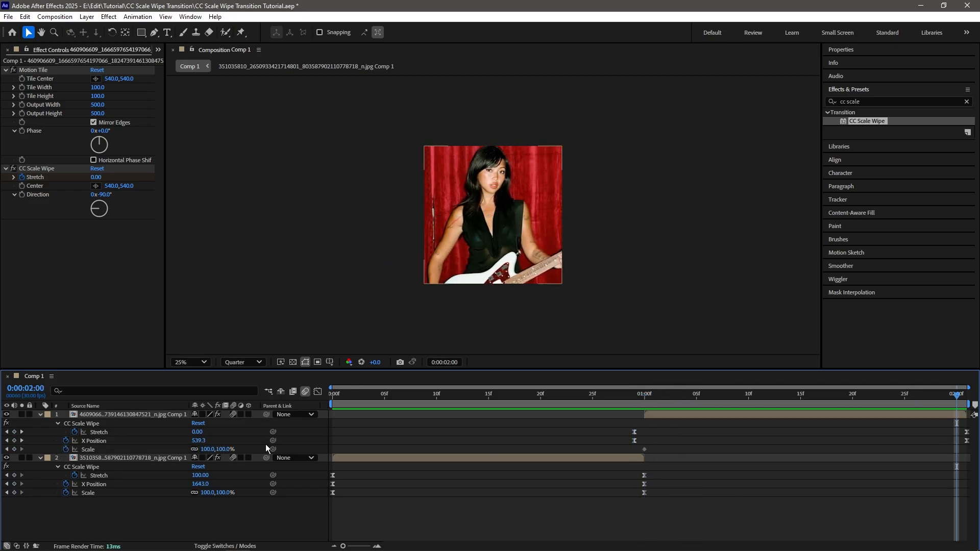
text(20)
key(Return)
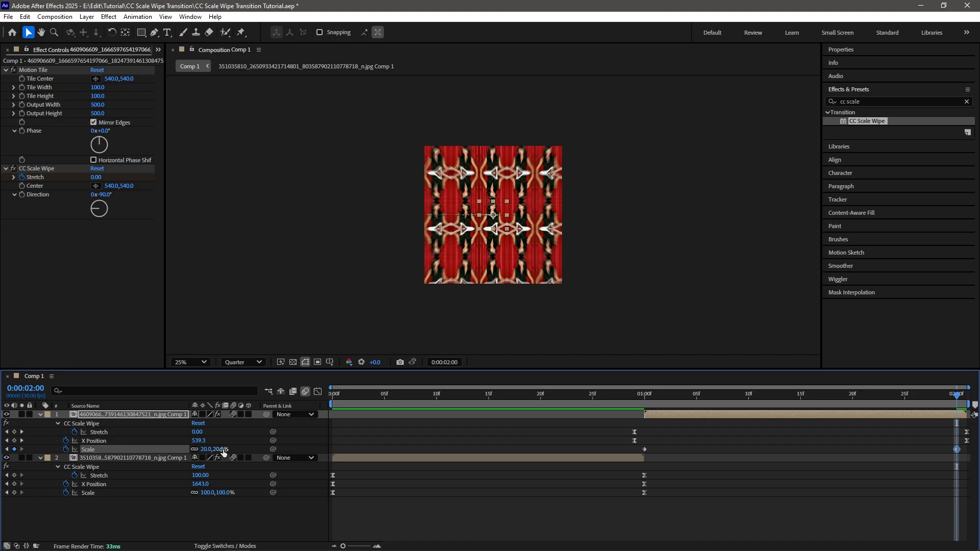
drag(957, 449, 967, 449)
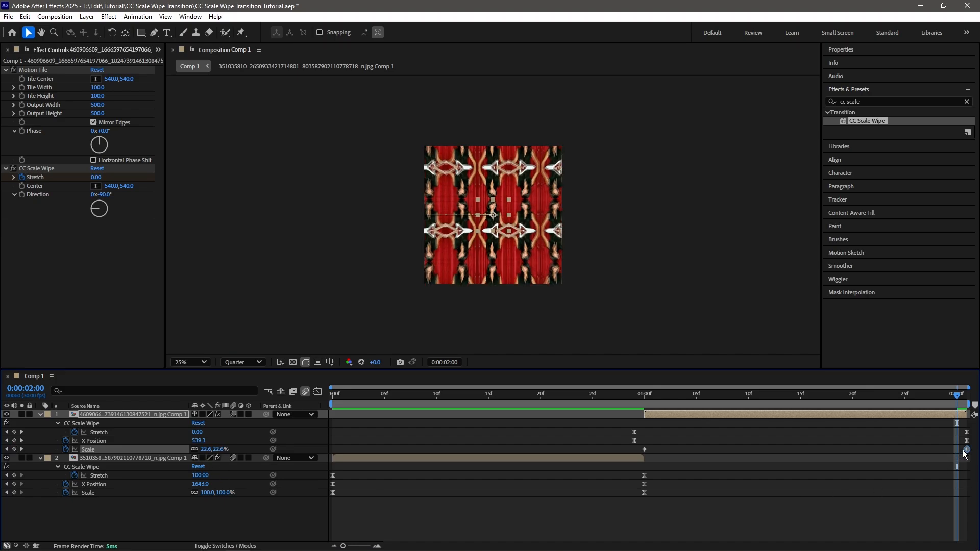
Apply Easy Ease to both Scale keyframes on layer 1.
click(713, 447)
drag(626, 452, 969, 465)
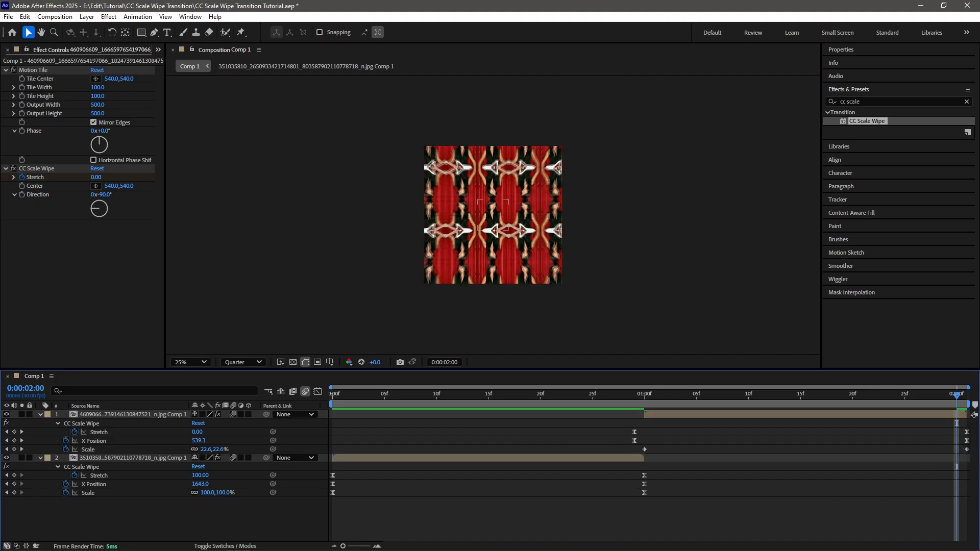
right_click(644, 448)
mouse_move(687, 439)
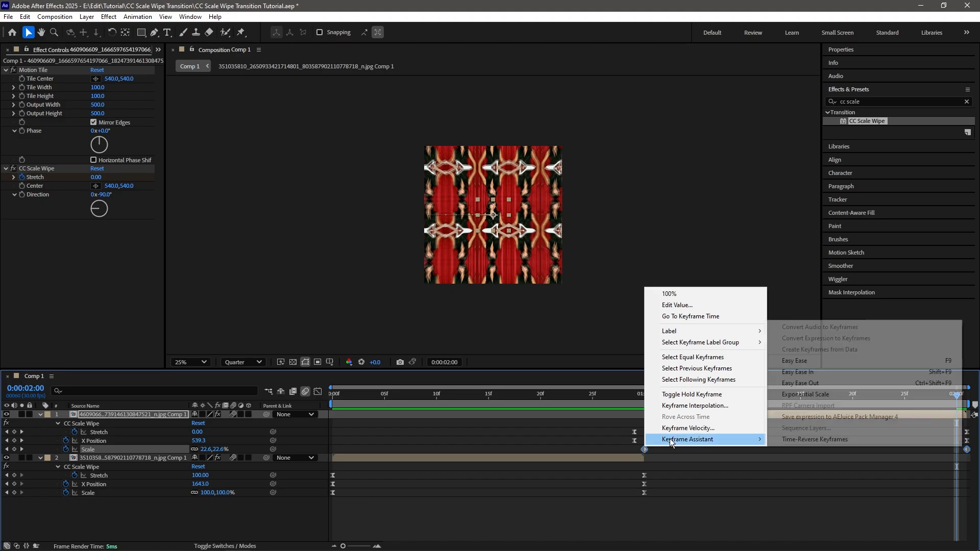
click(795, 361)
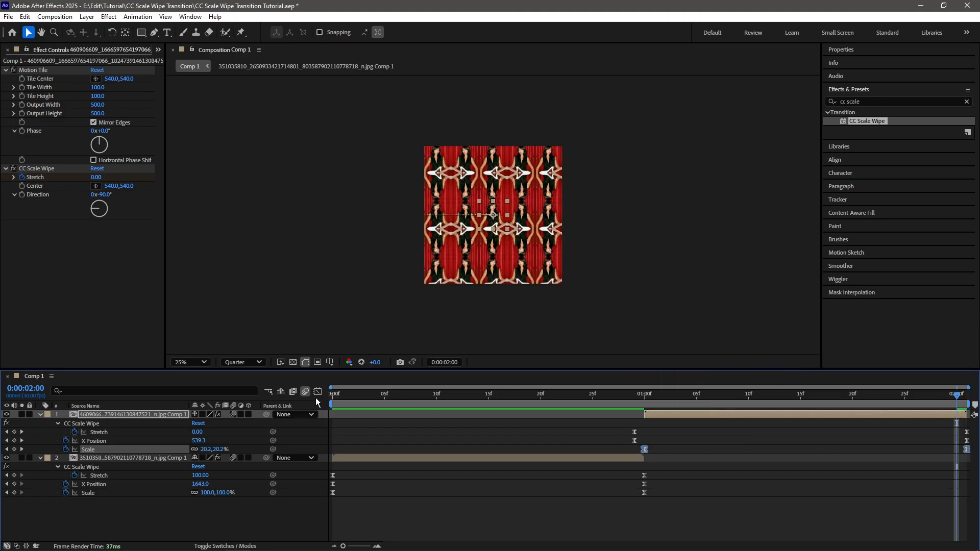
Reshape layer 1's Scale curve in the Graph Editor so it stays nearly flat and drops steeply at the end.
click(318, 391)
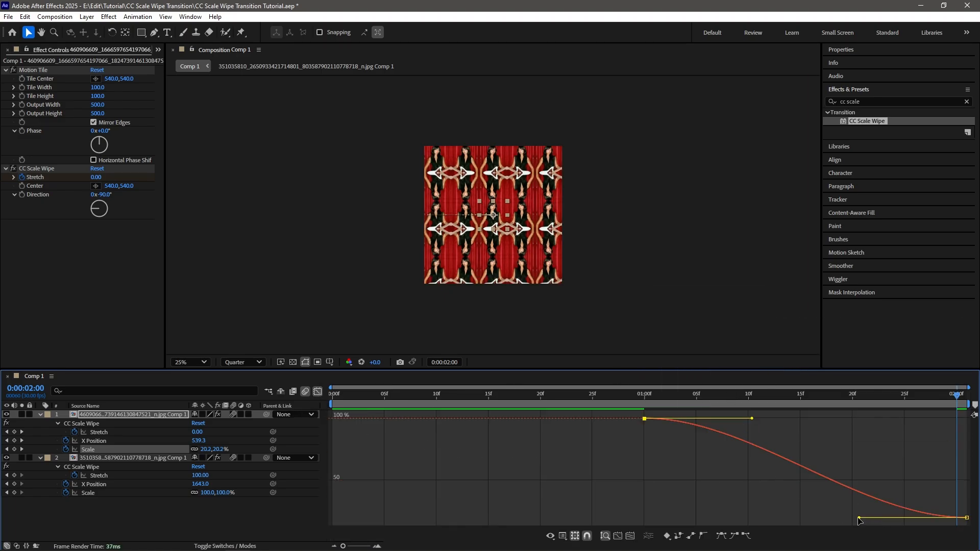
drag(859, 518, 963, 423)
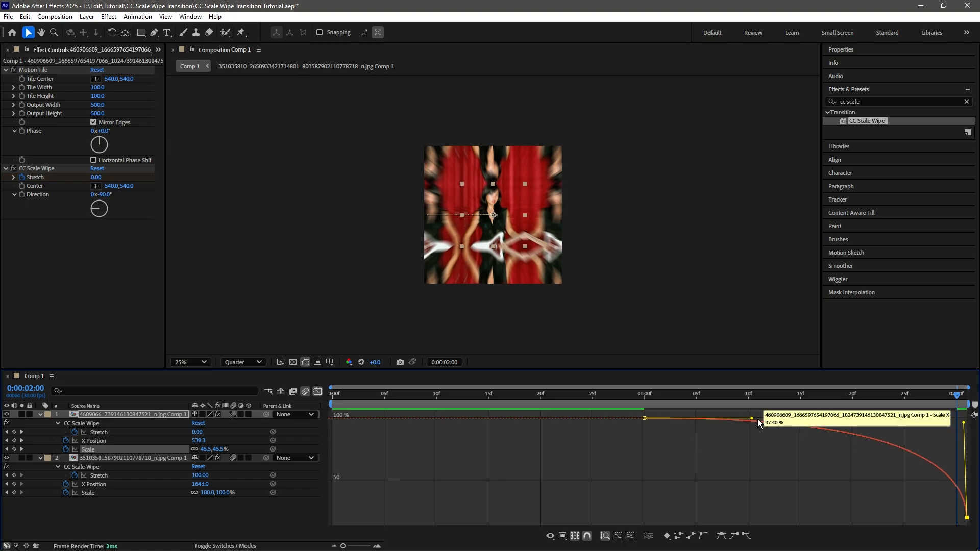
drag(757, 418, 950, 421)
Play the whole composition from the start to review the scaling on both layers and close the graph.
key(Home)
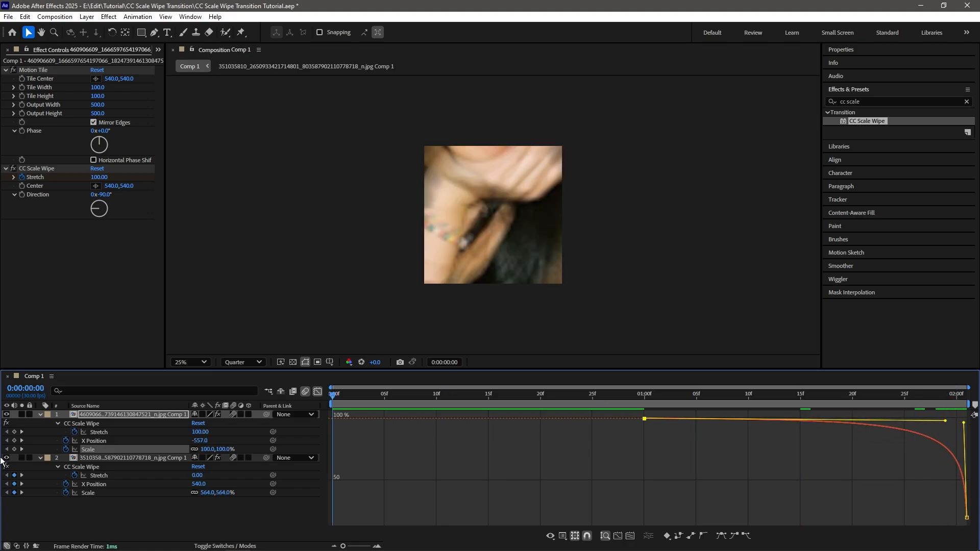
key(space)
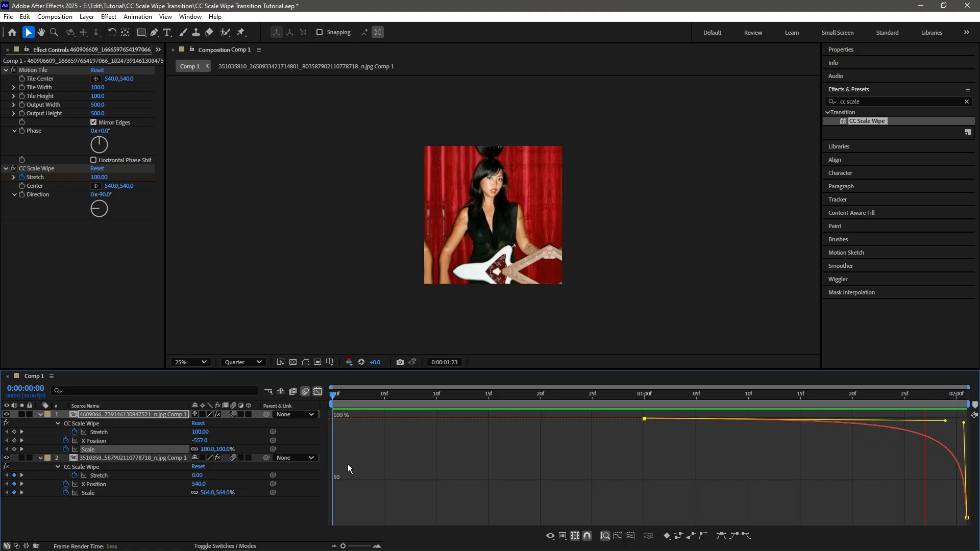
click(318, 392)
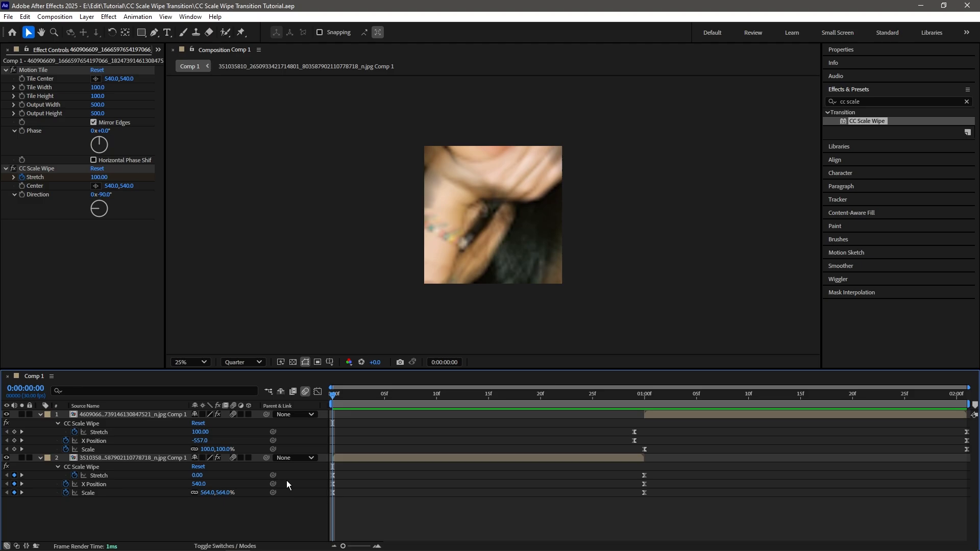
Collapse the properties of both photo layers and add a new adjustment layer above them.
key(e)
key(e)
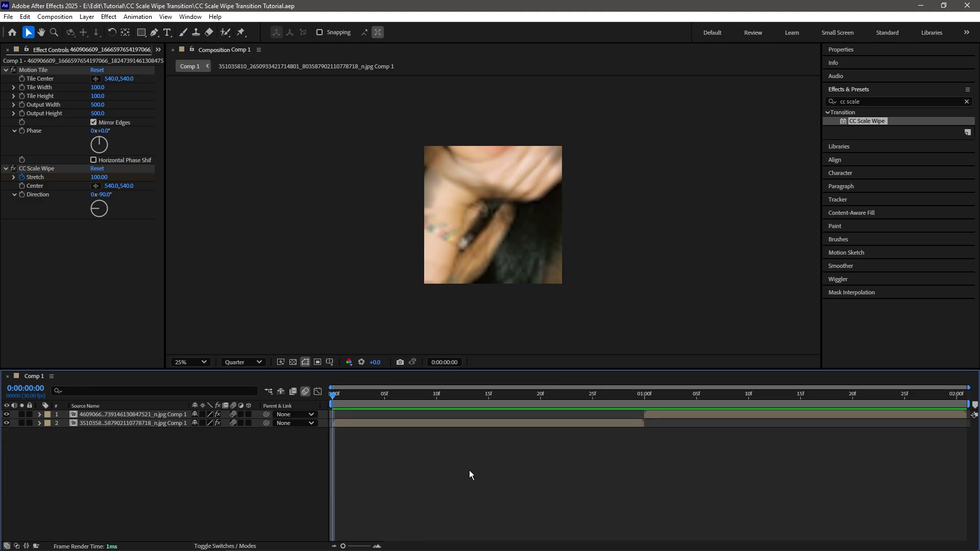
click(392, 423)
click(466, 471)
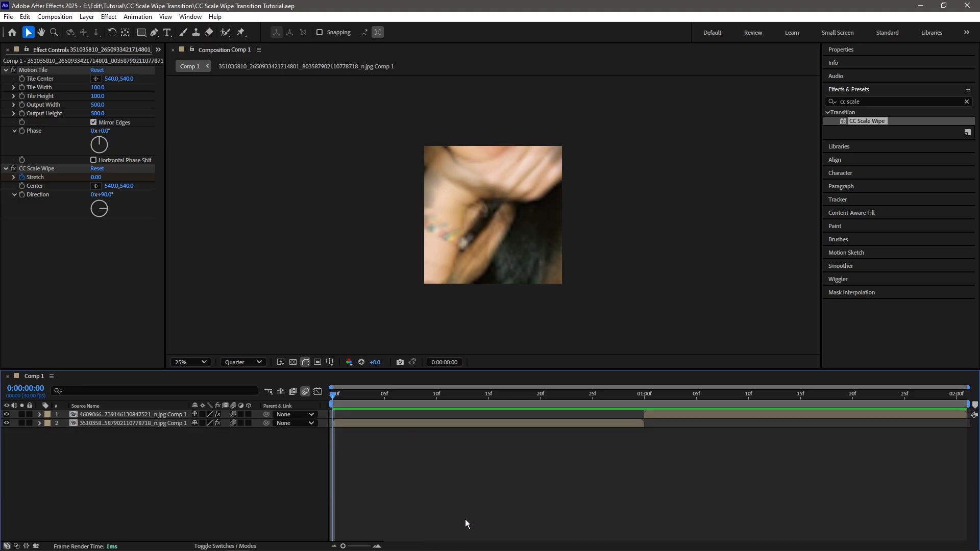
click(378, 424)
click(454, 488)
right_click(324, 427)
mouse_move(337, 428)
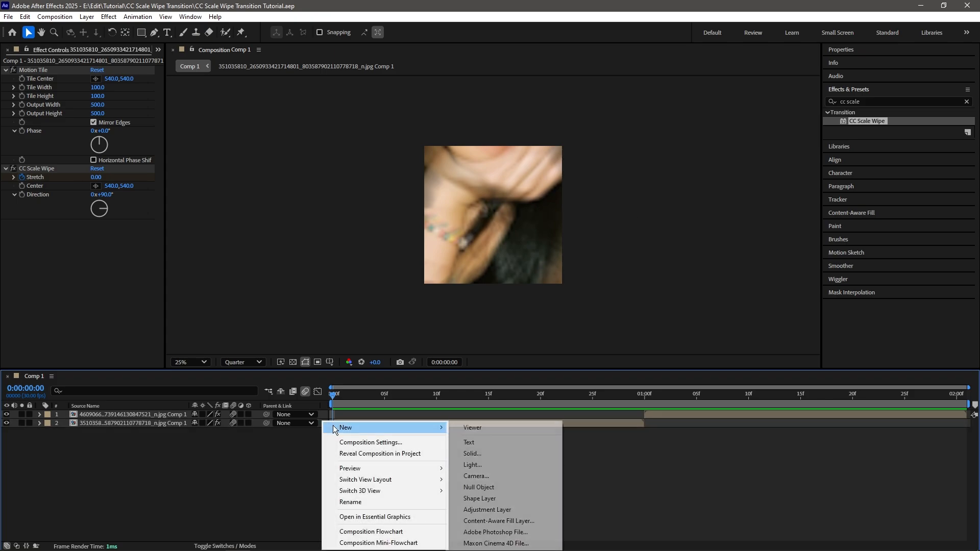
click(482, 509)
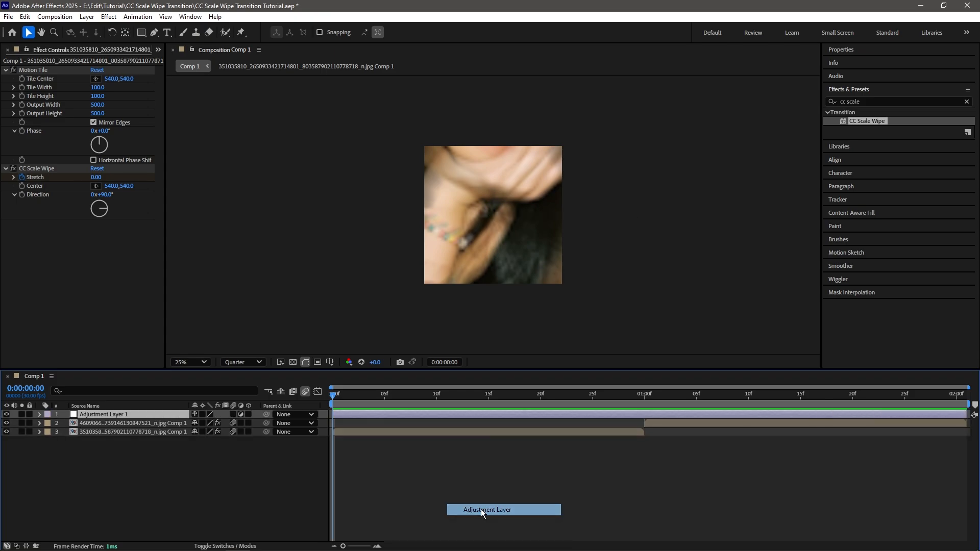
Split the adjustment layer at 0:00:01:00 and arrange its halves so each sits directly above its own photo layer.
mouse_move(137, 420)
mouse_down()
mouse_move(138, 437)
mouse_move(138, 427)
mouse_up()
drag(635, 400, 645, 400)
key(ctrl+shift+d)
drag(100, 423, 101, 412)
click(651, 423)
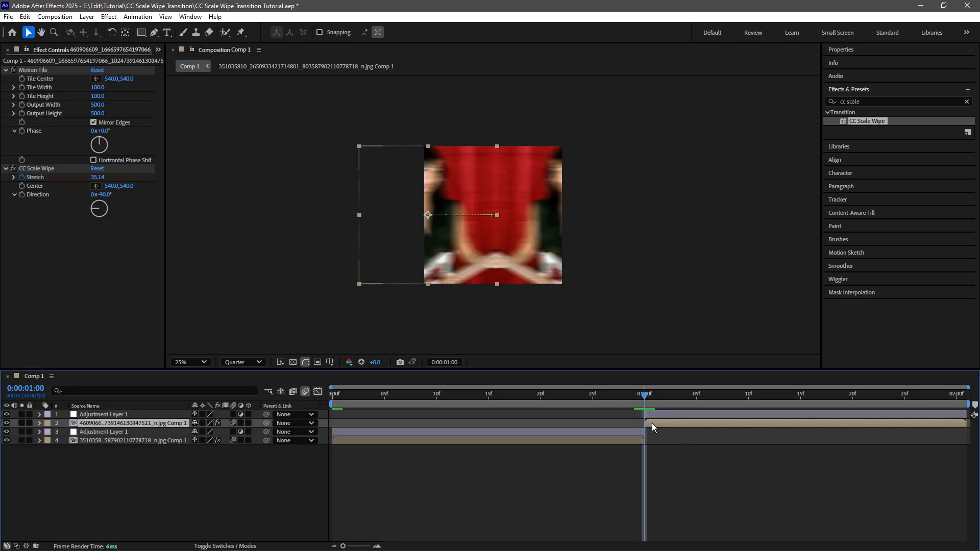
Duplicate the first-half adjustment layer, select the lower copy and save the project.
key(Home)
click(350, 434)
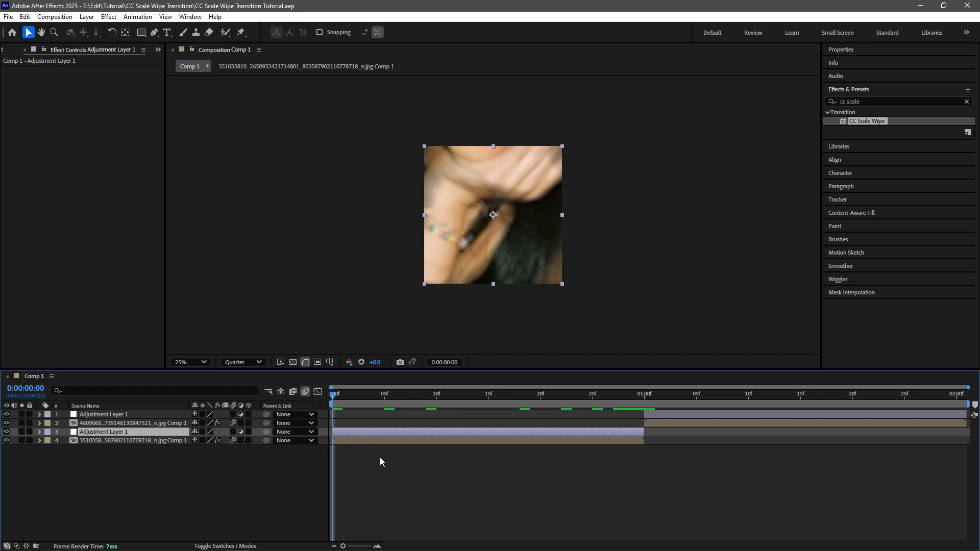
key(ctrl+d)
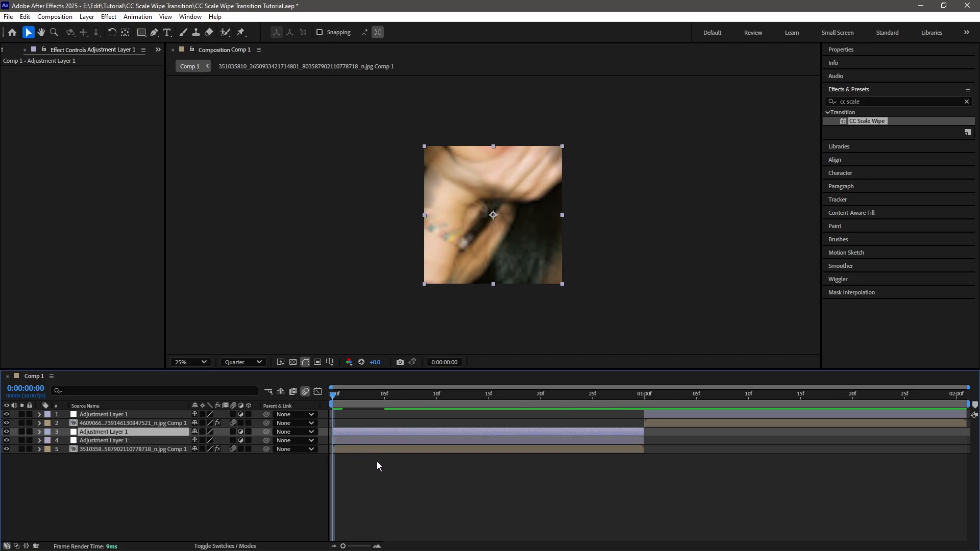
click(348, 441)
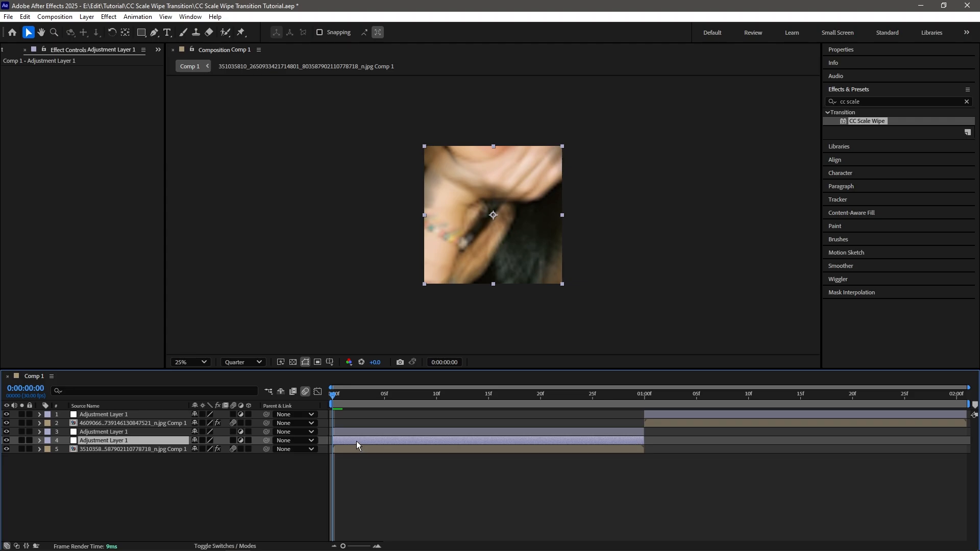
key(ctrl+s)
Search the effects and presets for "kai".
click(867, 101)
text(kai)
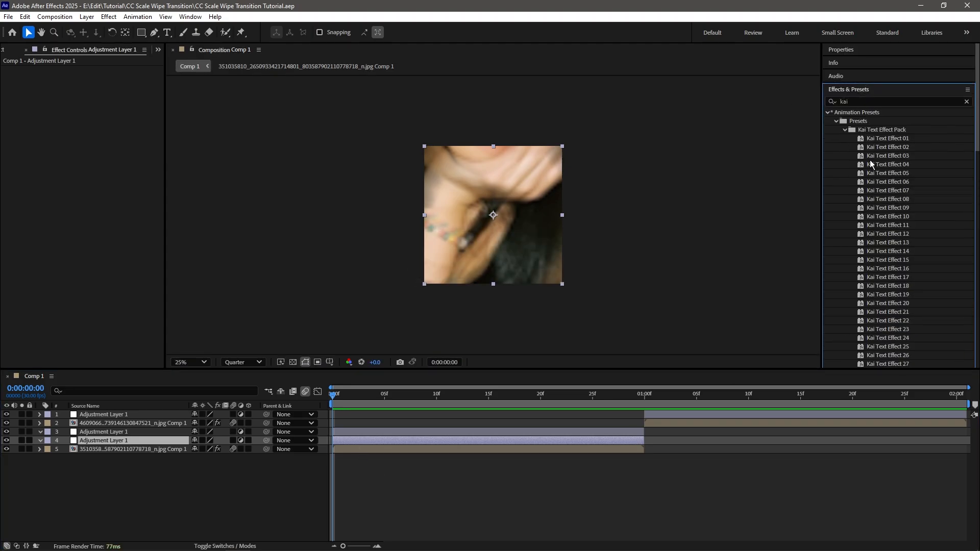
drag(855, 101, 732, 107)
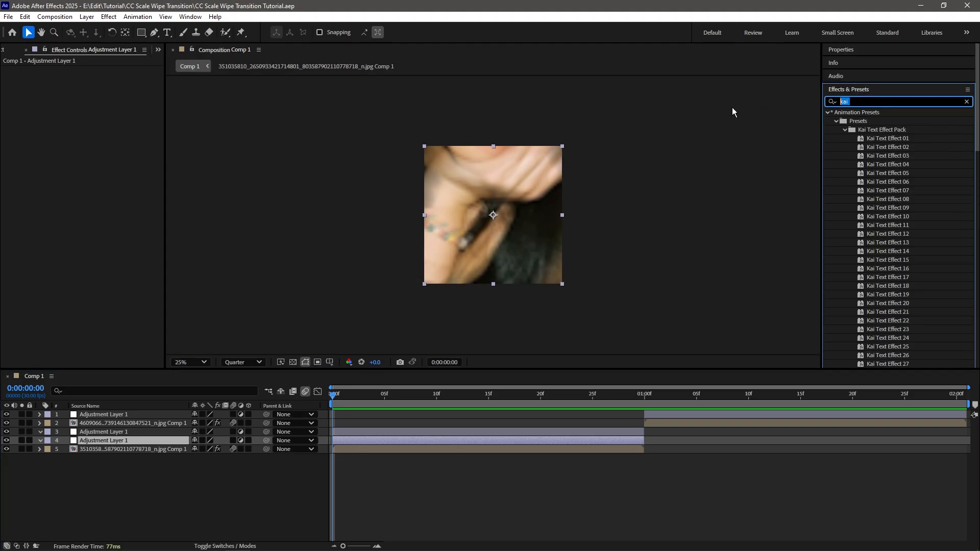
key(BackSpace)
text(kai tur)
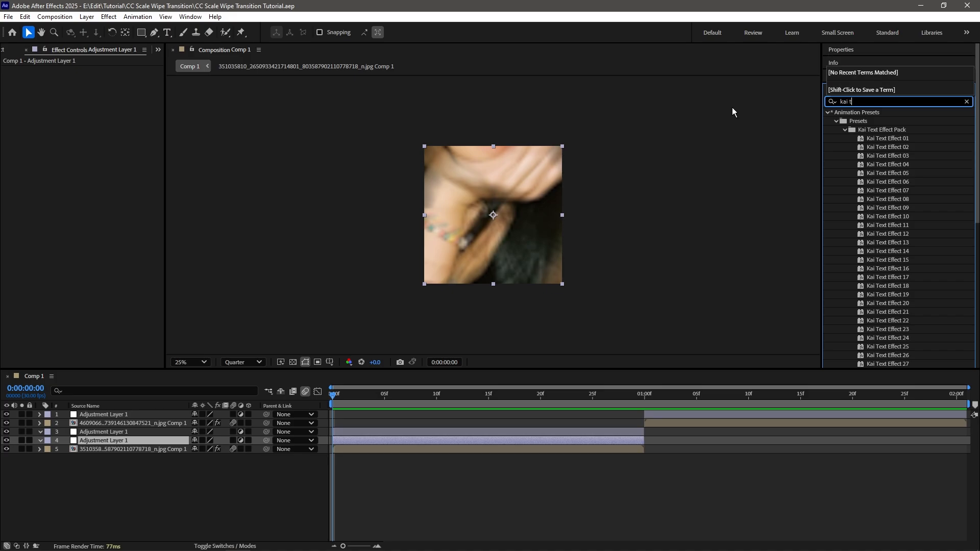
key(BackSpace)
key(BackSpace)
key(BackSpace)
key(BackSpace)
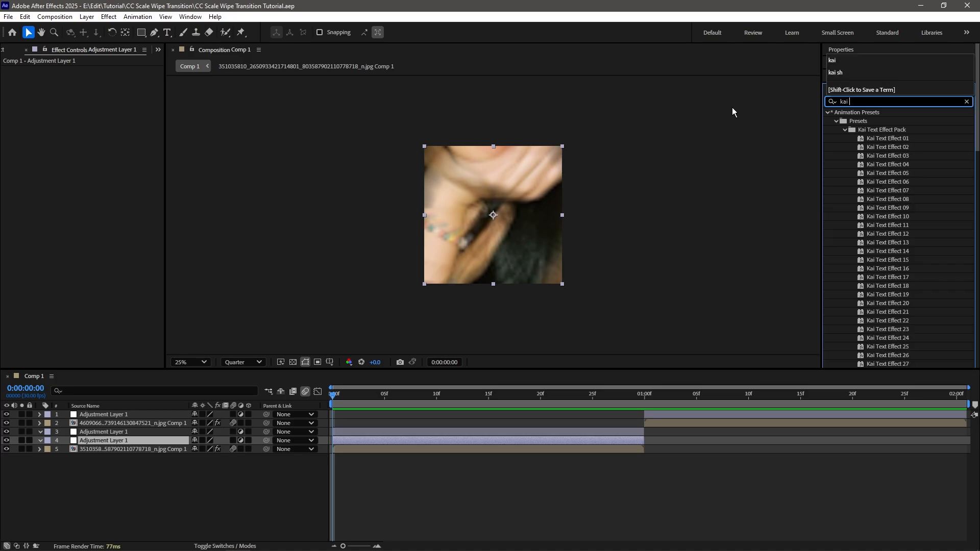
Apply the Kai Turb Shake 03 preset to adjustment layer 4, preview the shake and save the project.
scroll(917, 226, down, 8)
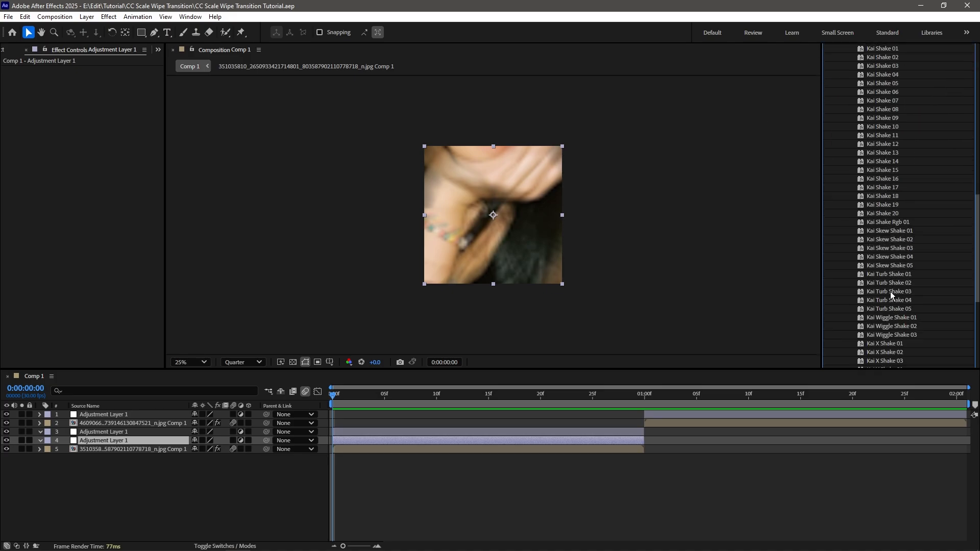
drag(889, 291, 369, 442)
key(space)
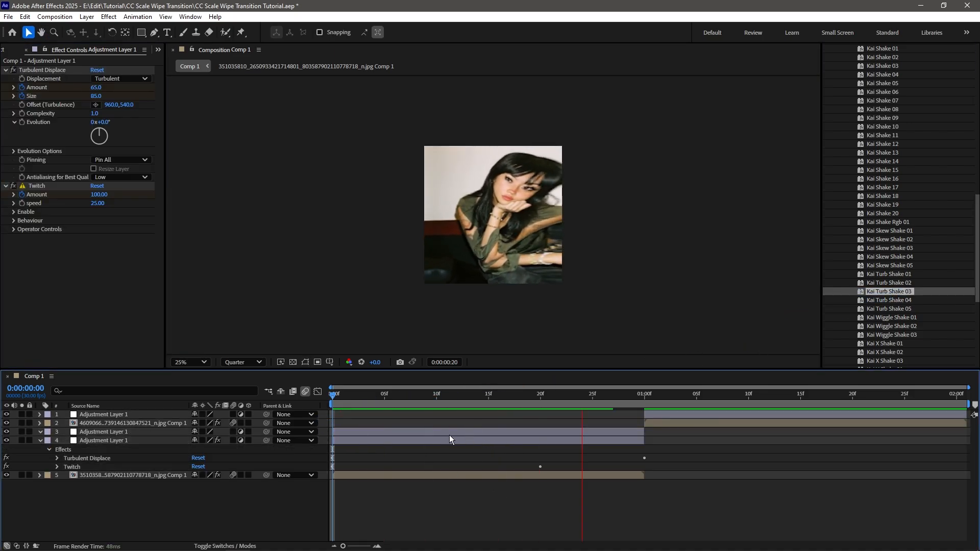
key(ctrl+s)
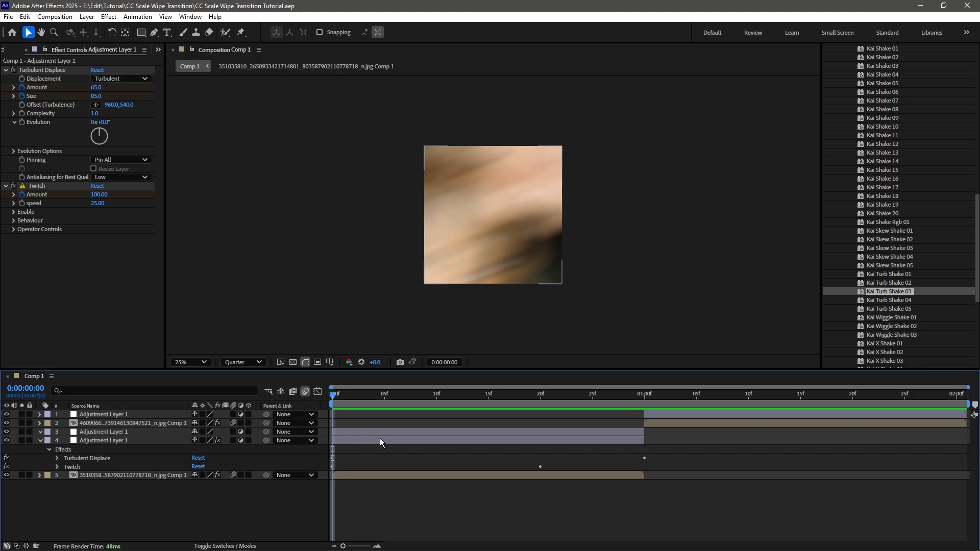
click(380, 438)
click(436, 504)
Apply Optics Compensation to adjustment layer 3 with Reverse Lens Distortion enabled and a starting Field Of View keyframe of 180.
scroll(896, 245, up, 15)
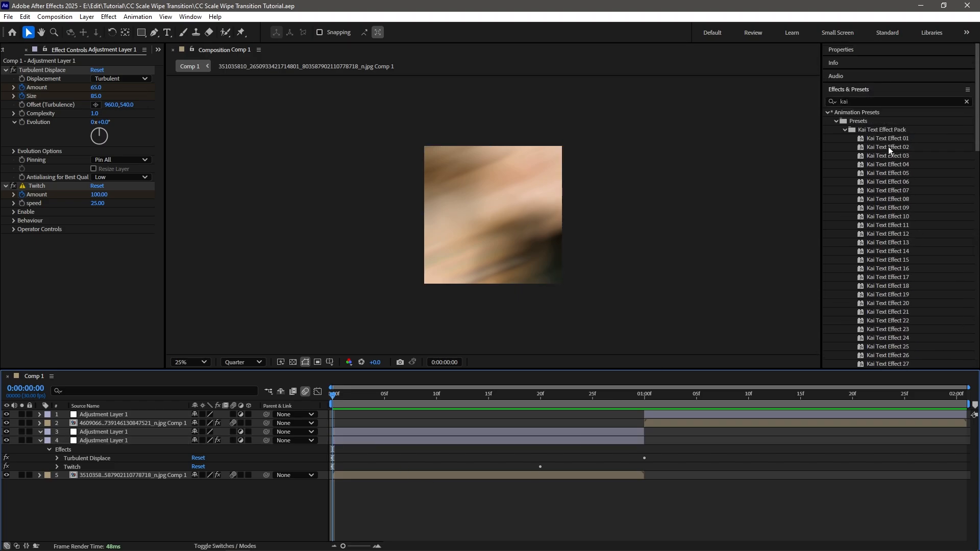
drag(853, 102, 793, 99)
text(opti)
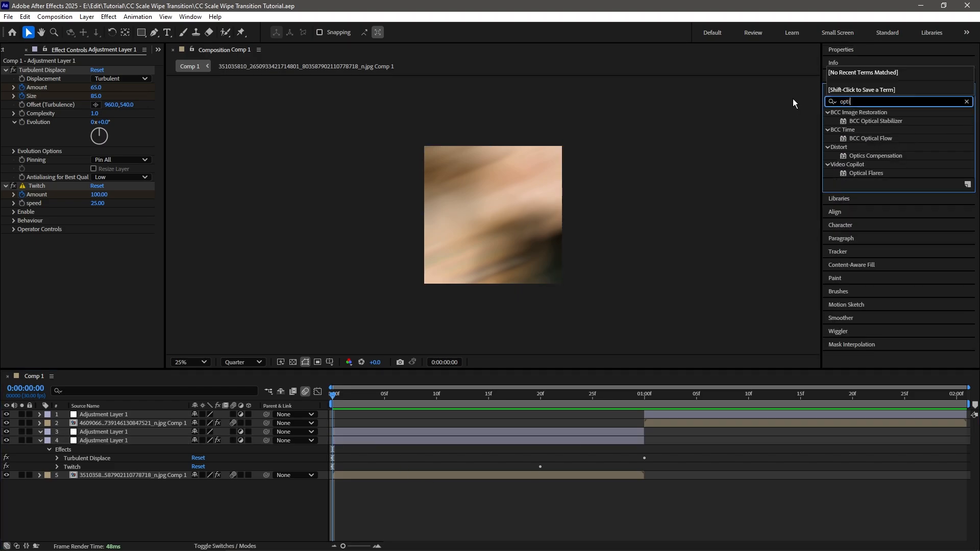
drag(870, 154, 456, 433)
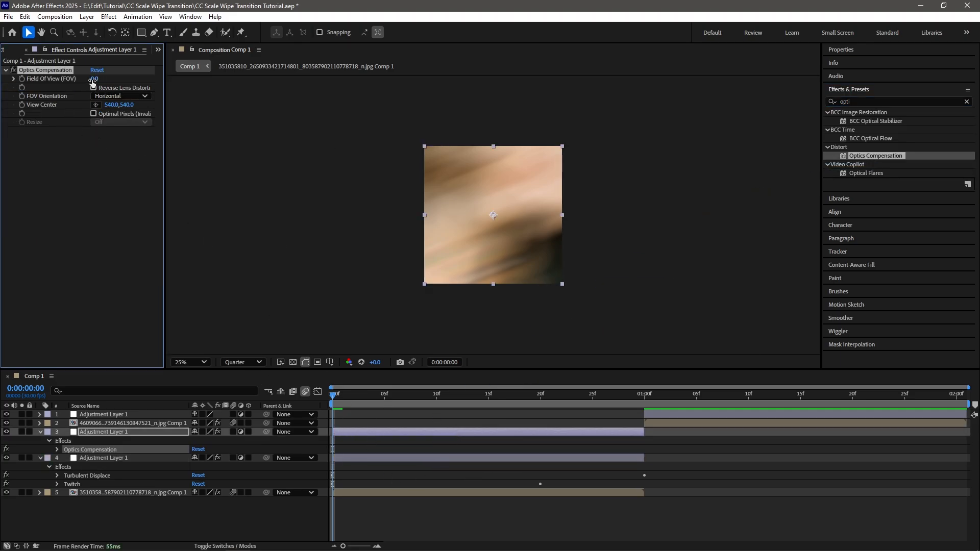
drag(97, 80, 840, 172)
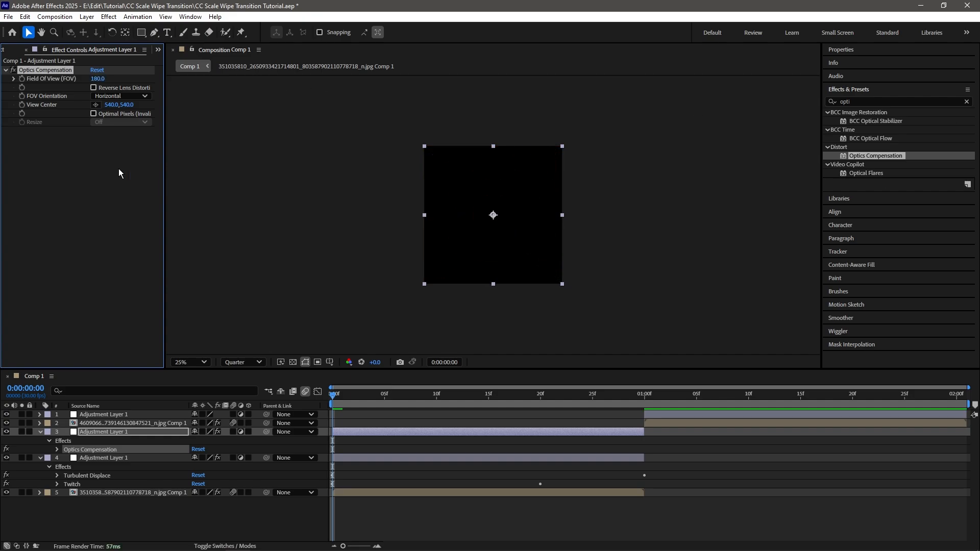
click(94, 87)
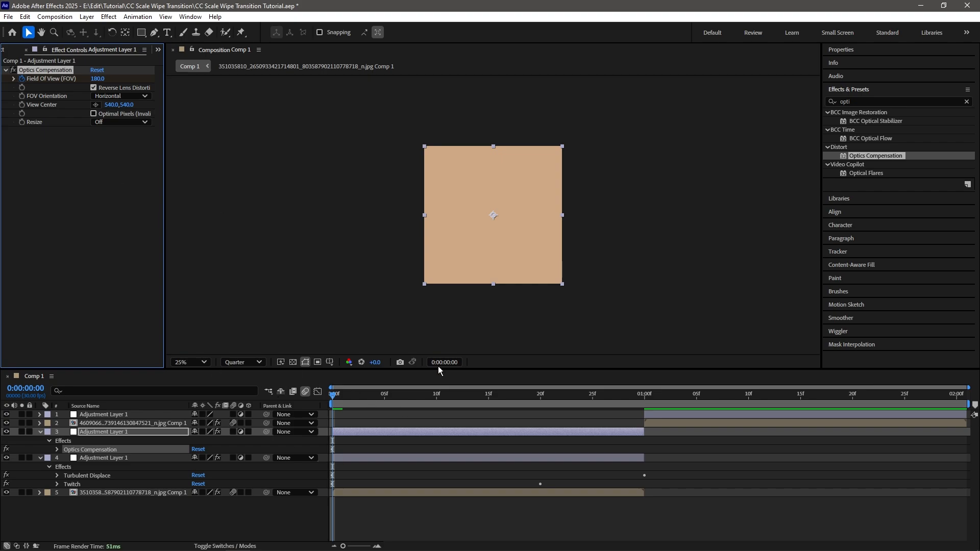
Keyframe the Field Of View at 0 at 0:00:01:00 and apply Easy Ease to both of its keyframes.
drag(503, 395, 644, 395)
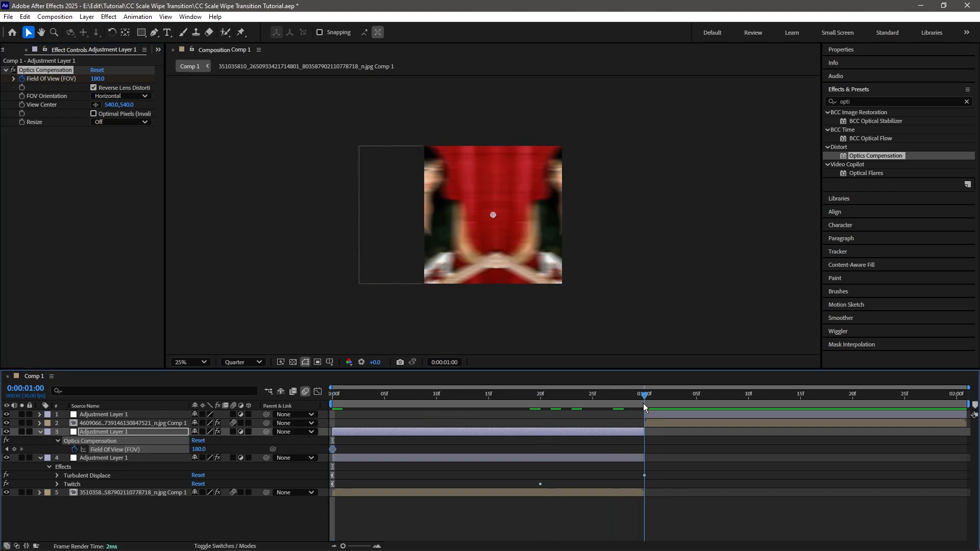
drag(684, 449, 276, 446)
right_click(331, 447)
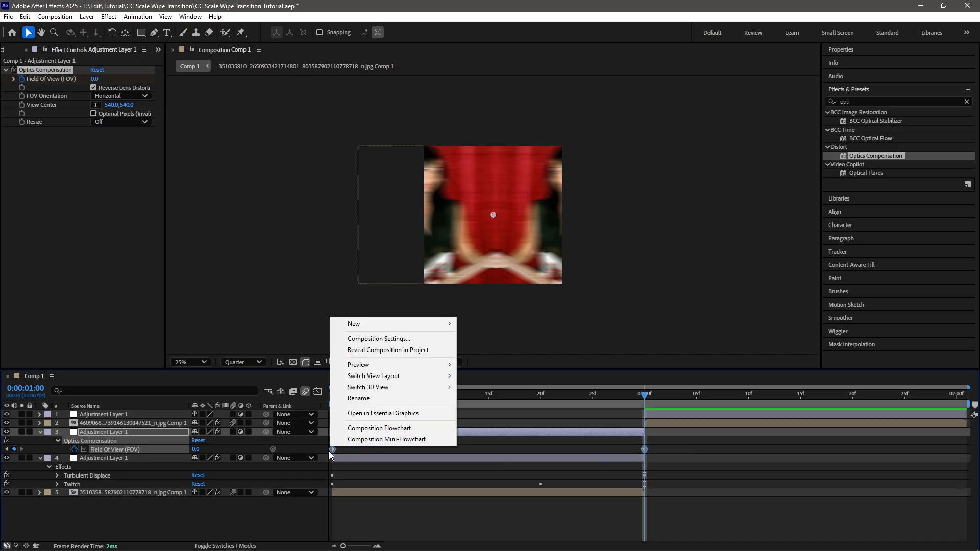
right_click(333, 449)
mouse_move(354, 444)
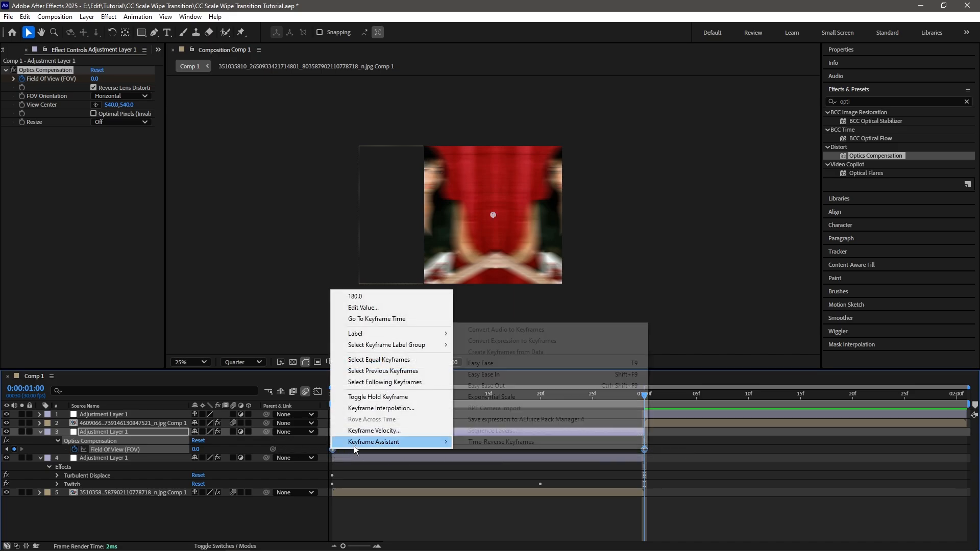
click(509, 363)
Reshape the Field Of View curve so it drops steeply at the start, then preview the transition and close the graph.
click(318, 391)
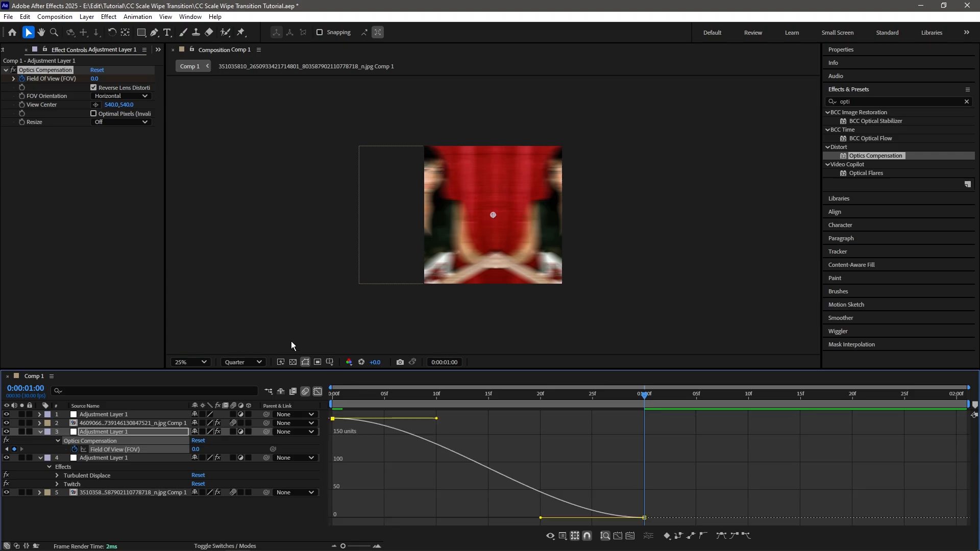
drag(437, 421, 317, 482)
key(Home)
key(space)
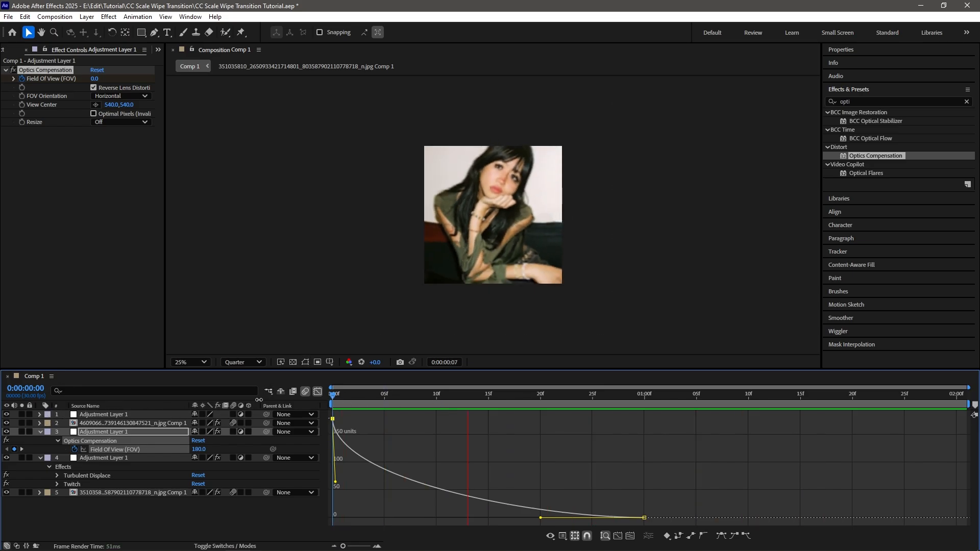
key(space)
click(318, 391)
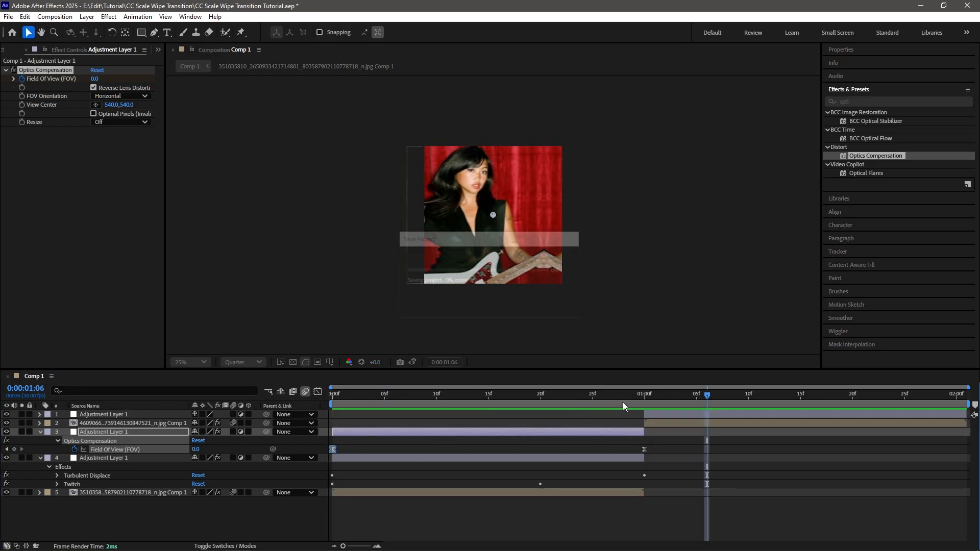
drag(622, 402, 849, 397)
key(space)
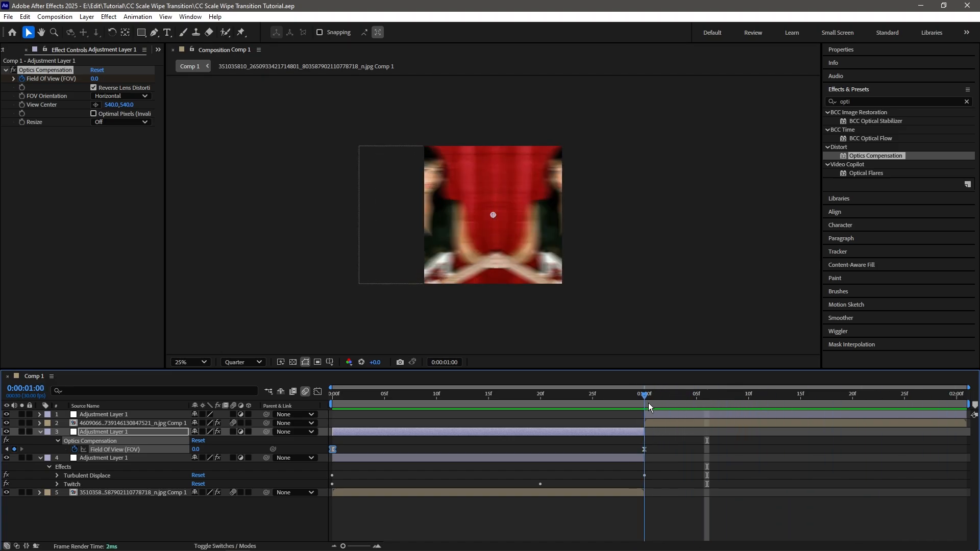
key(space)
Find the Warp effect and apply it to the second-half adjustment layer, with the playhead at 0:00:01:00.
drag(664, 406, 653, 403)
click(663, 413)
double_click(857, 101)
text(warp)
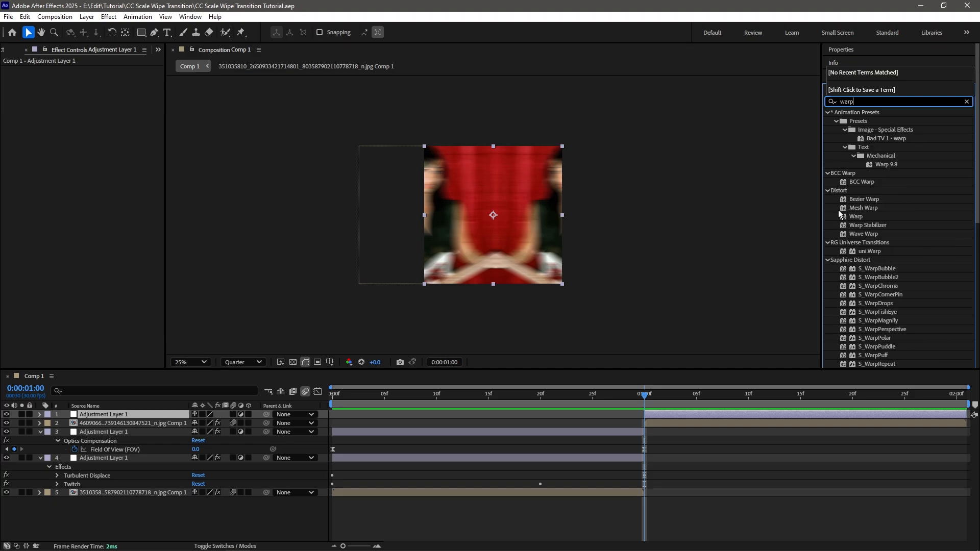
drag(855, 217, 825, 229)
drag(658, 414, 657, 415)
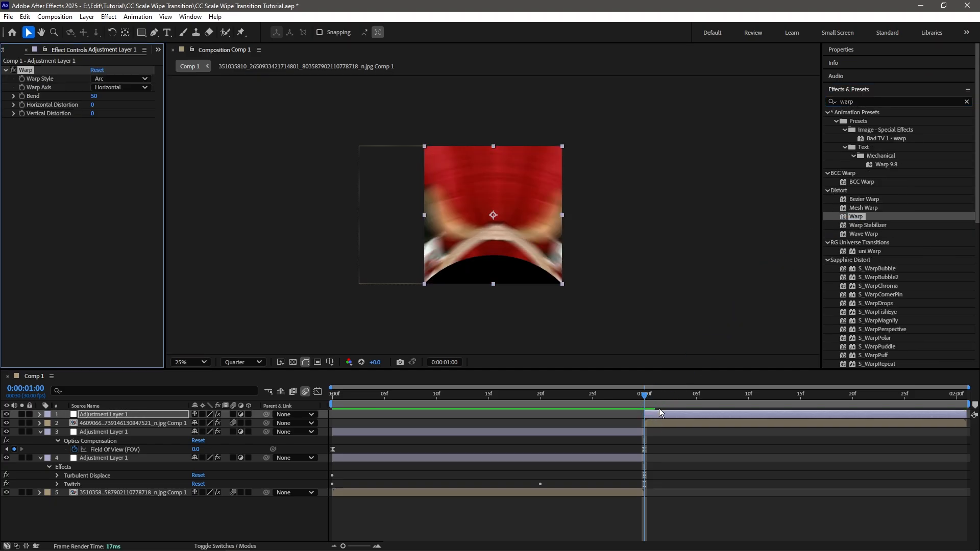
Set the Warp style to FishEye, keyframe Bend at 0 at 0:00:01:00 and reveal the layer's keyframes.
click(117, 79)
click(113, 215)
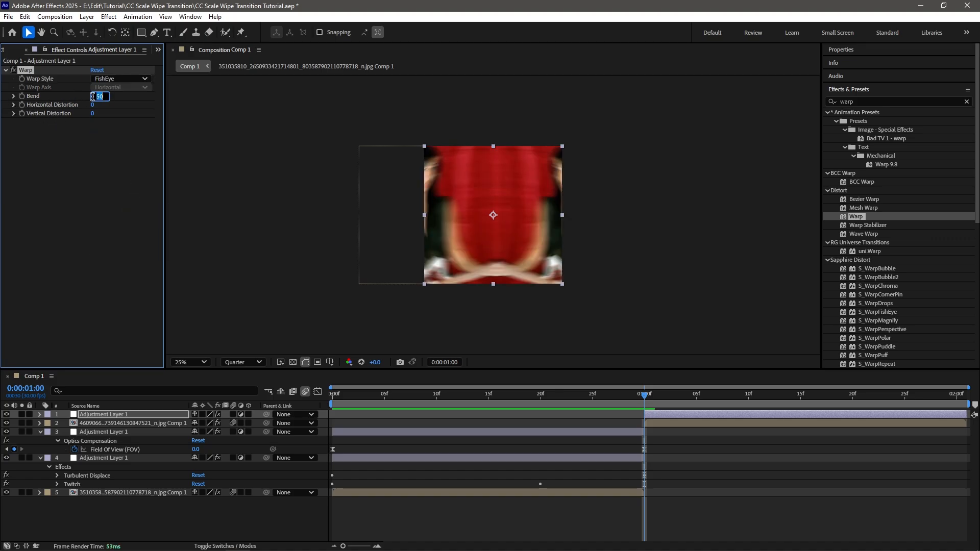
key(Return)
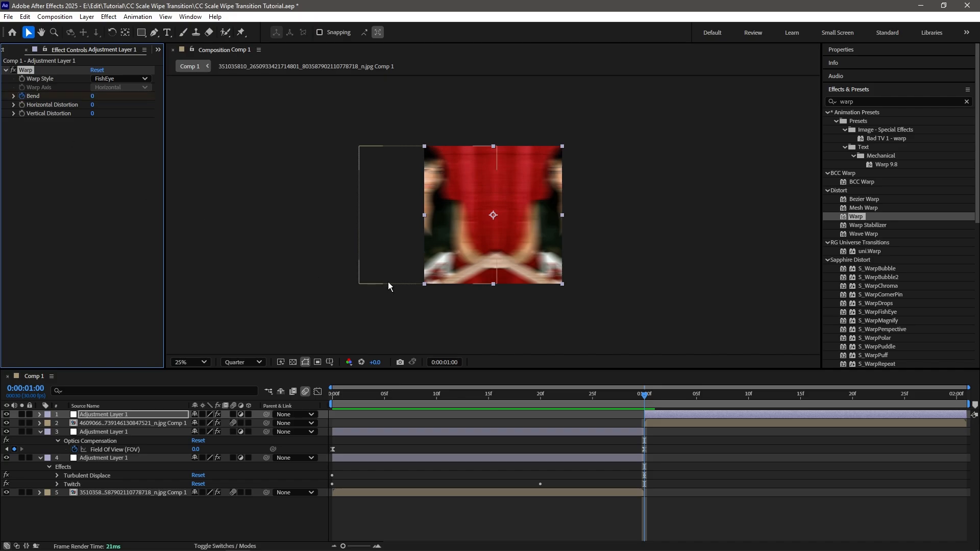
key(u)
Keyframe Bend at -100 at 0:00:02:00 and move that keyframe to the end of the adjustment layer.
key(space)
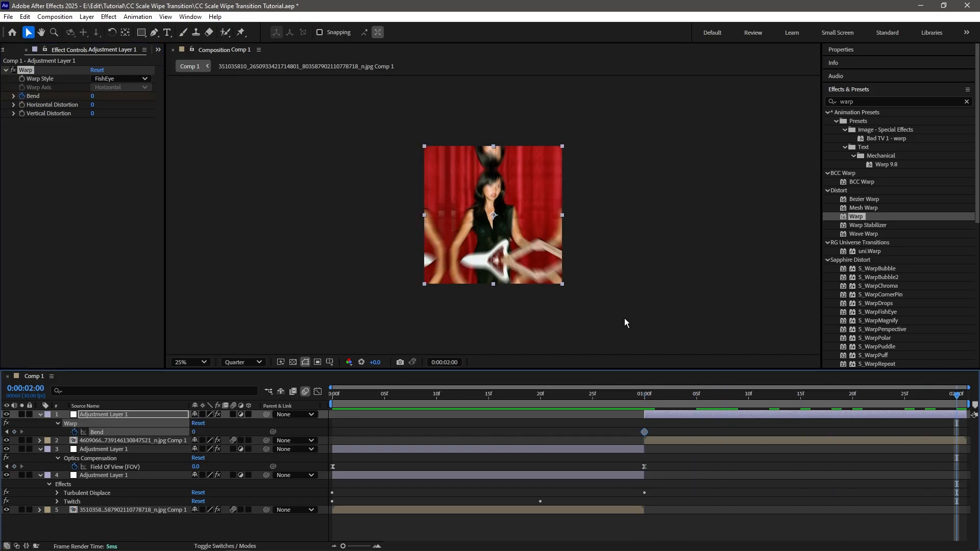
drag(93, 96, 2, 96)
click(937, 432)
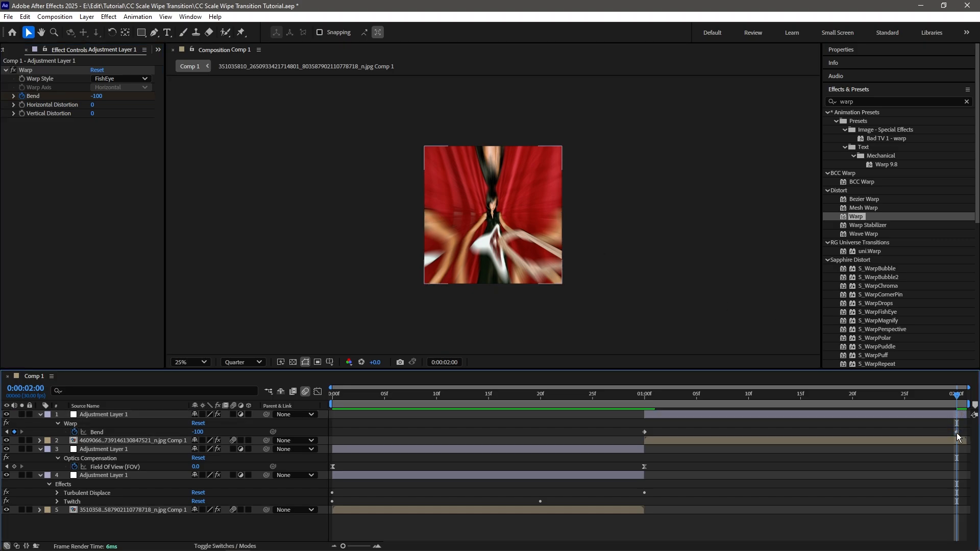
drag(957, 432, 967, 432)
Apply Easy Ease to both Bend keyframes on layer 1.
click(912, 434)
drag(603, 429, 968, 435)
right_click(644, 431)
mouse_move(674, 425)
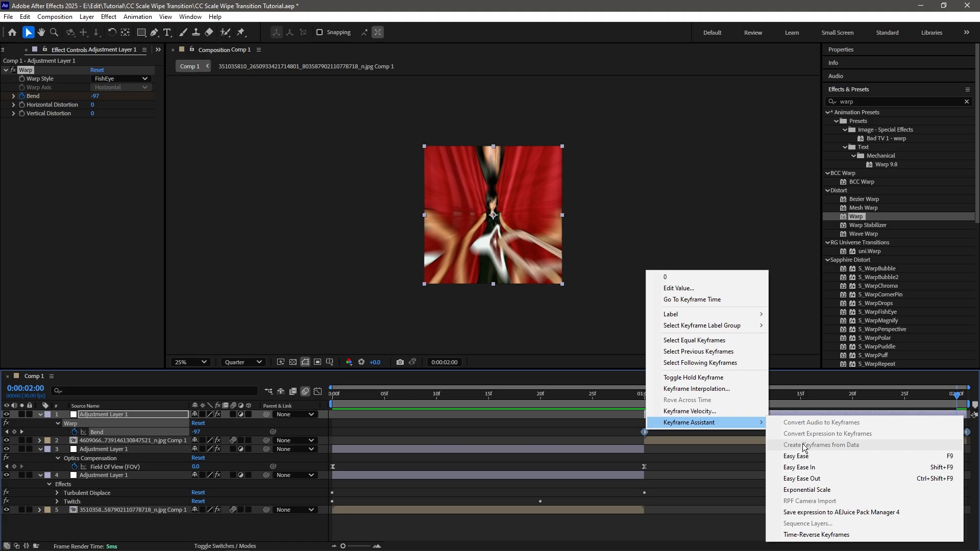
click(796, 456)
Reshape the Bend curve in the Graph Editor so it stays nearly flat and drops steeply at the end.
click(317, 392)
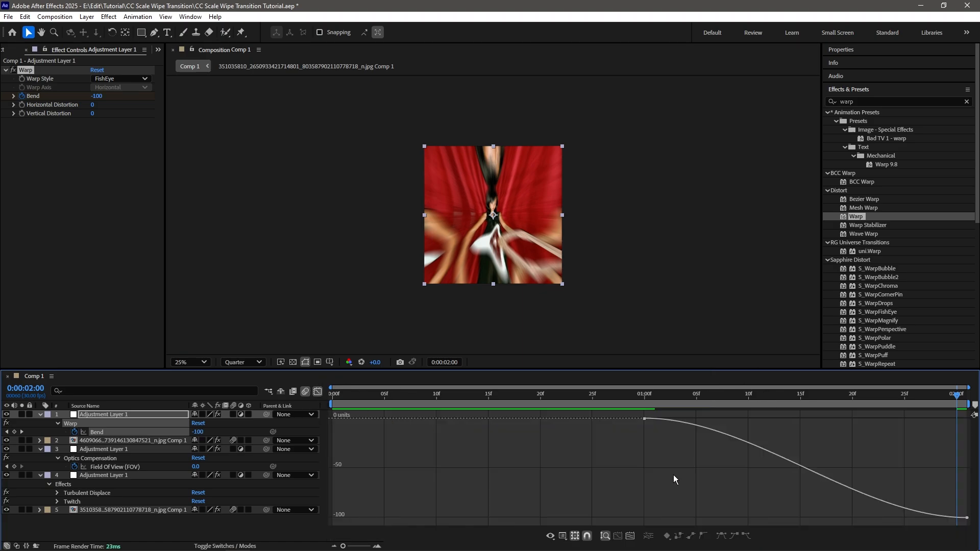
click(863, 526)
drag(625, 443, 968, 525)
drag(861, 518, 948, 426)
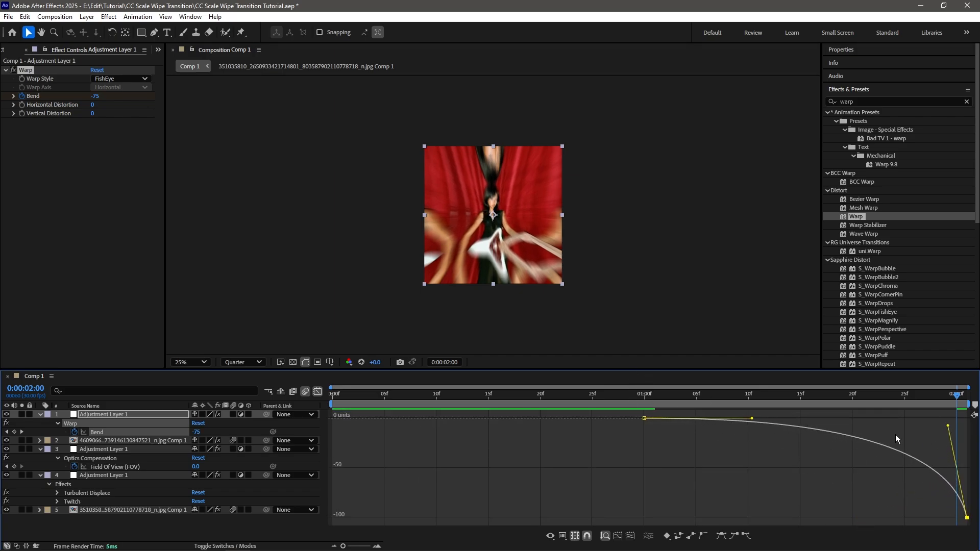
drag(753, 420, 898, 421)
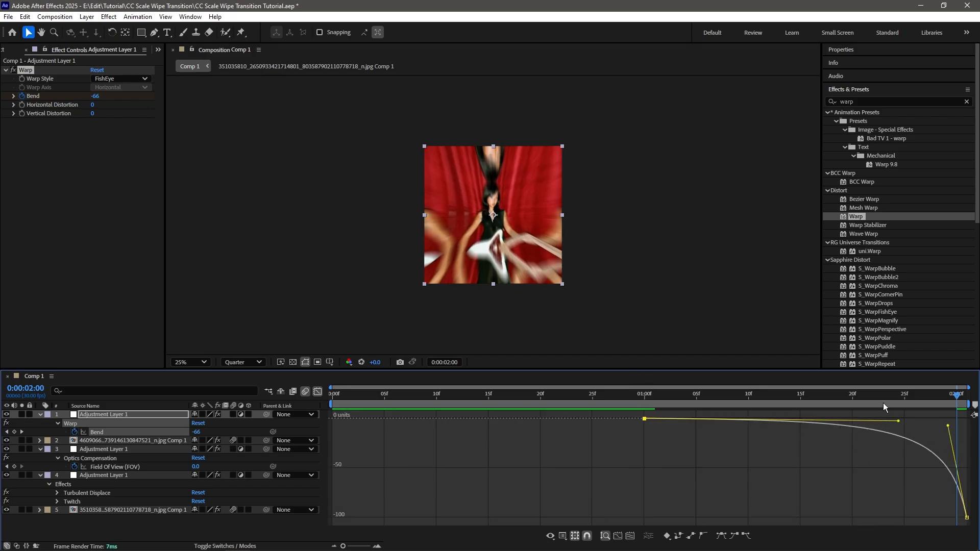
Preview the warp from 0:00:00:18 and slightly shorten the starting handle of the Bend curve.
click(519, 394)
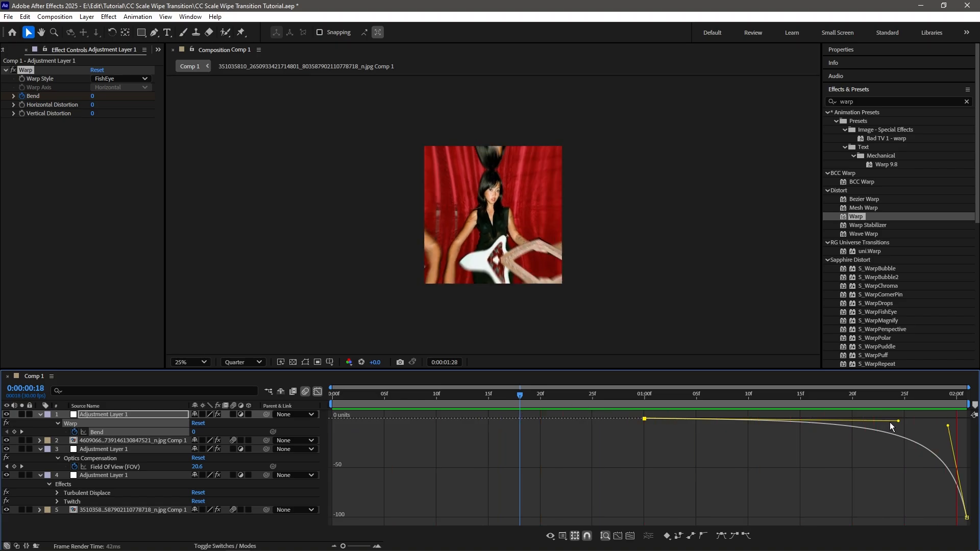
key(space)
drag(898, 421, 875, 420)
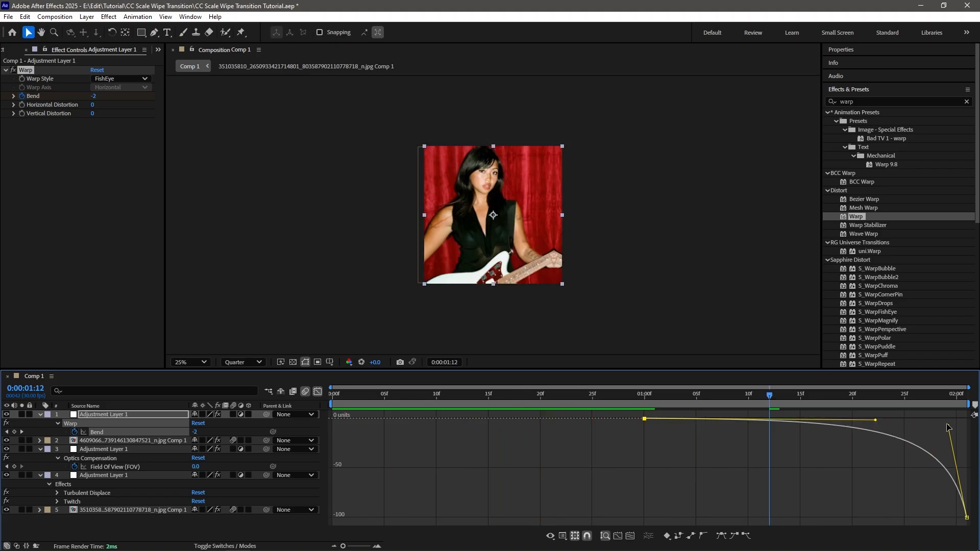
Pull the Bend curve's ending handle up and back so the curve rises moderately above zero before dropping, and preview the warp.
drag(948, 426, 858, 401)
drag(769, 398, 627, 396)
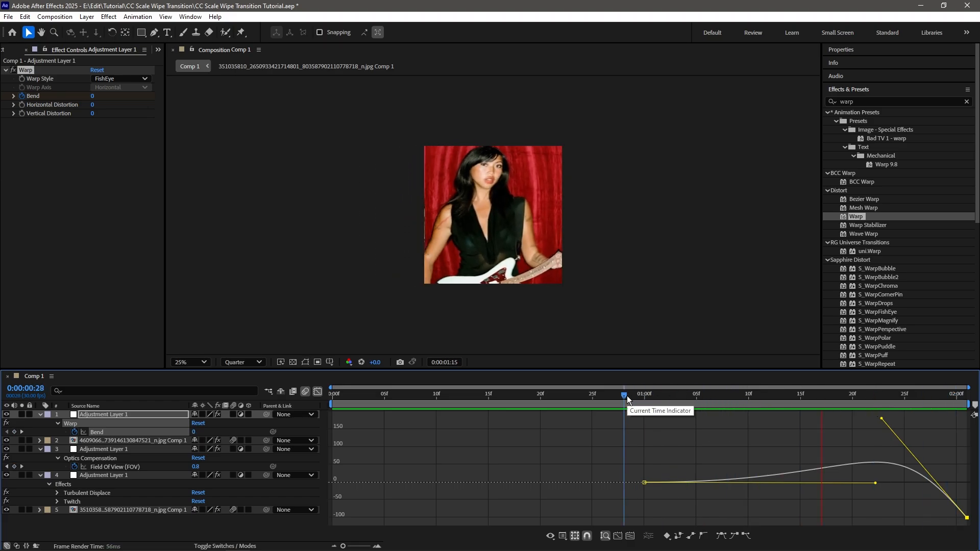
key(space)
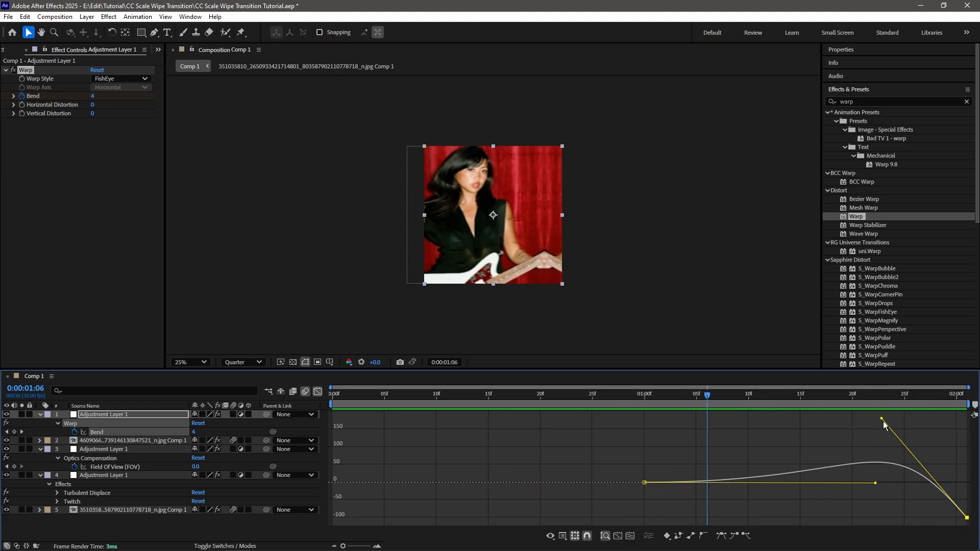
mouse_move(883, 419)
mouse_down()
mouse_move(890, 428)
mouse_move(896, 420)
mouse_up()
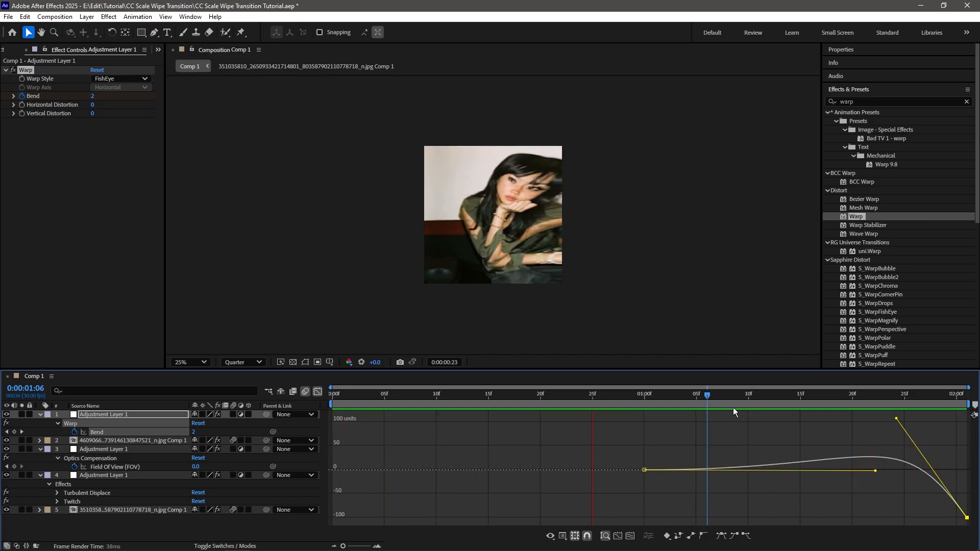
key(space)
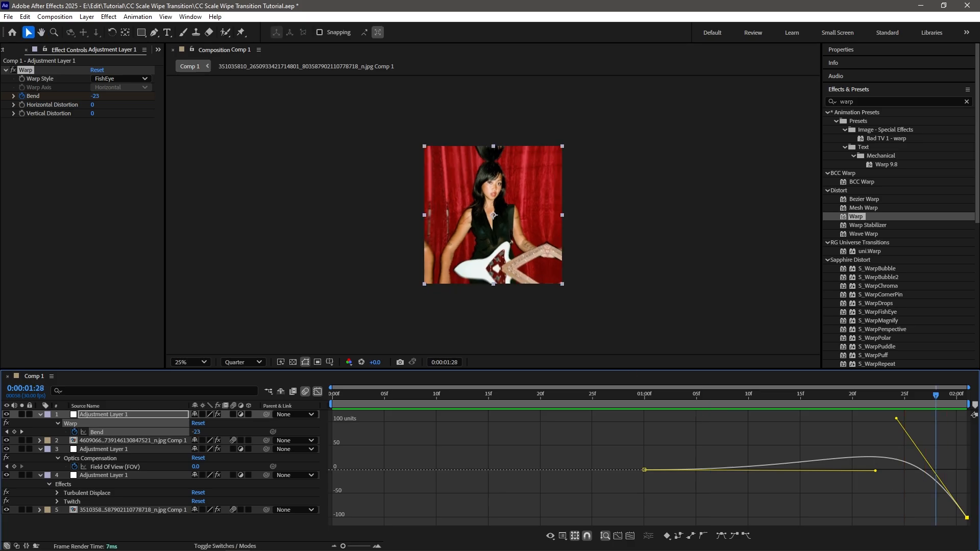
key(space)
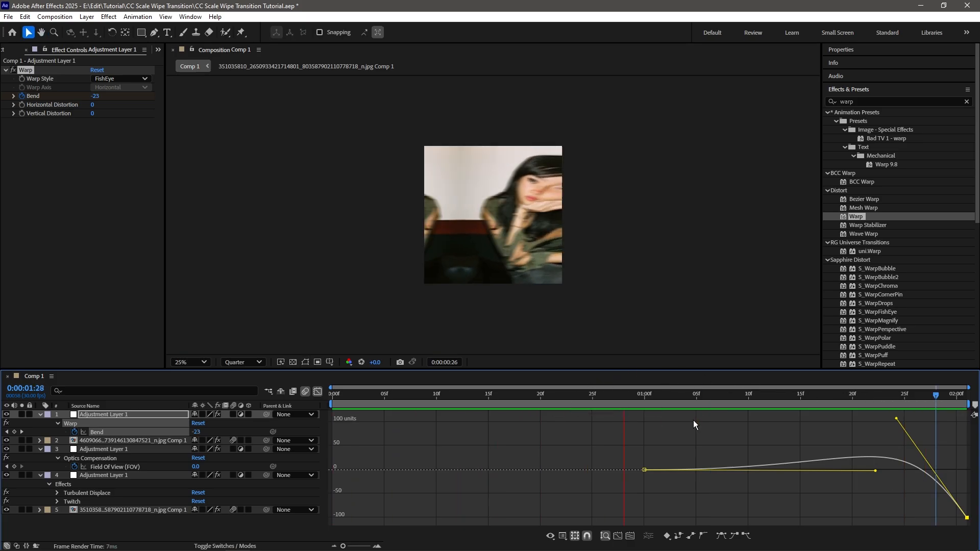
key(space)
Leave the Graph Editor, duplicate the Warp effect on layer 1 twice, and preview the stacked warps from 0:00:00:25.
click(319, 393)
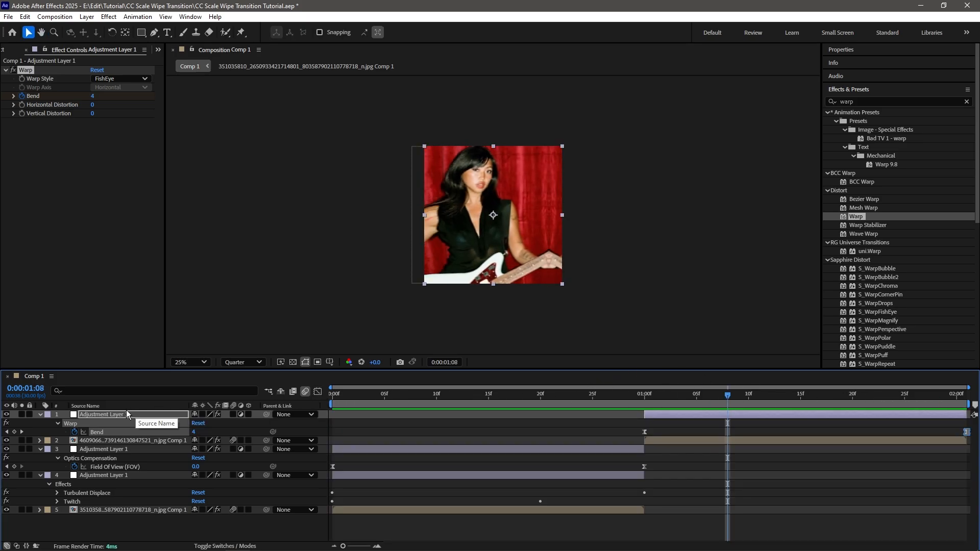
click(688, 451)
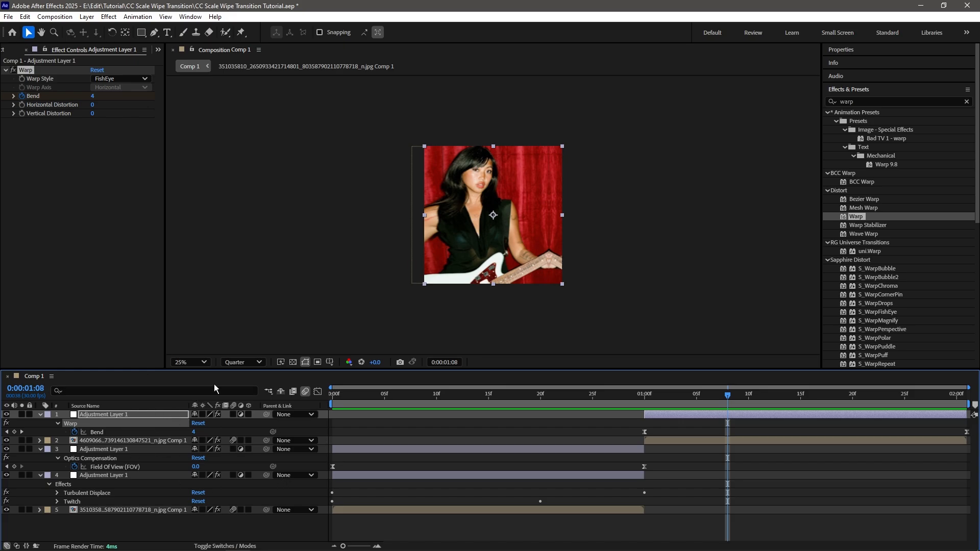
key(space)
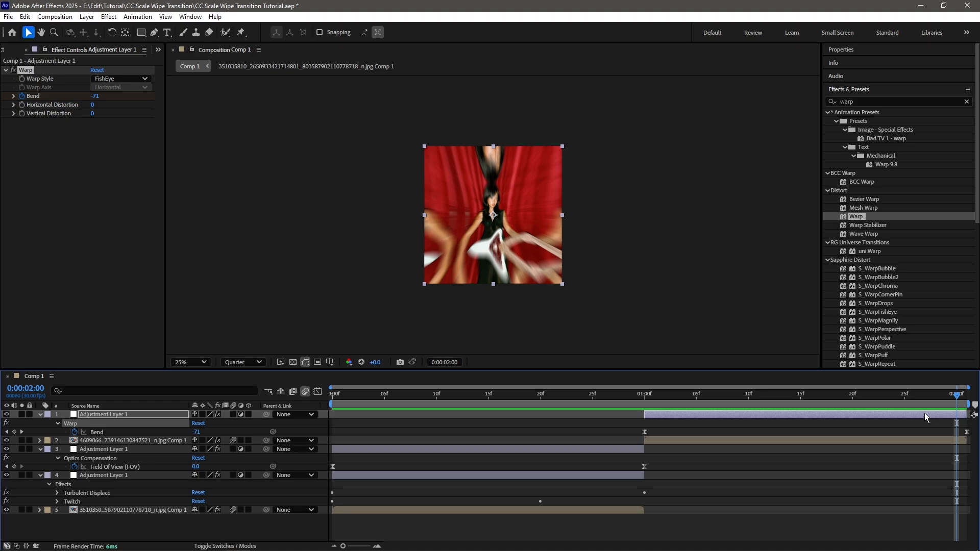
key(ctrl+d)
key(ctrl+d)
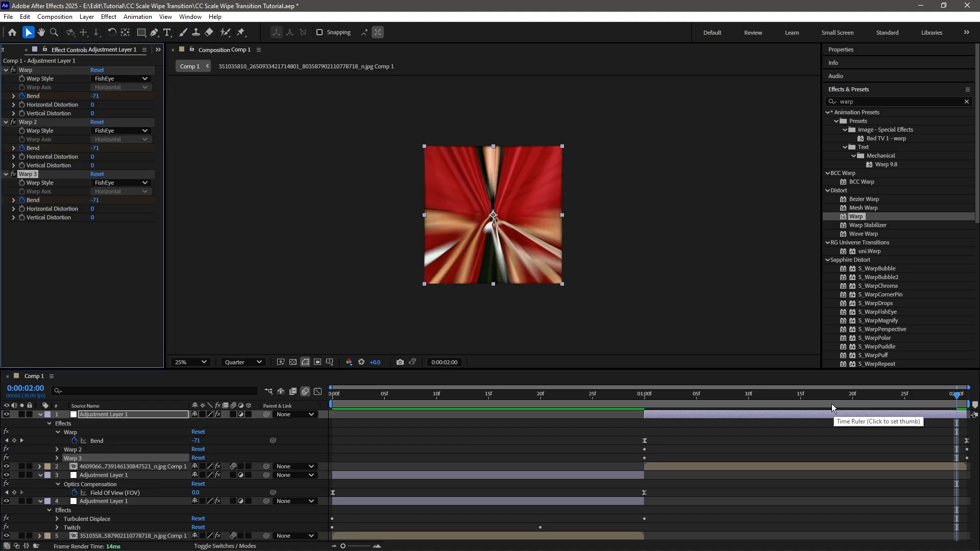
key(space)
click(592, 405)
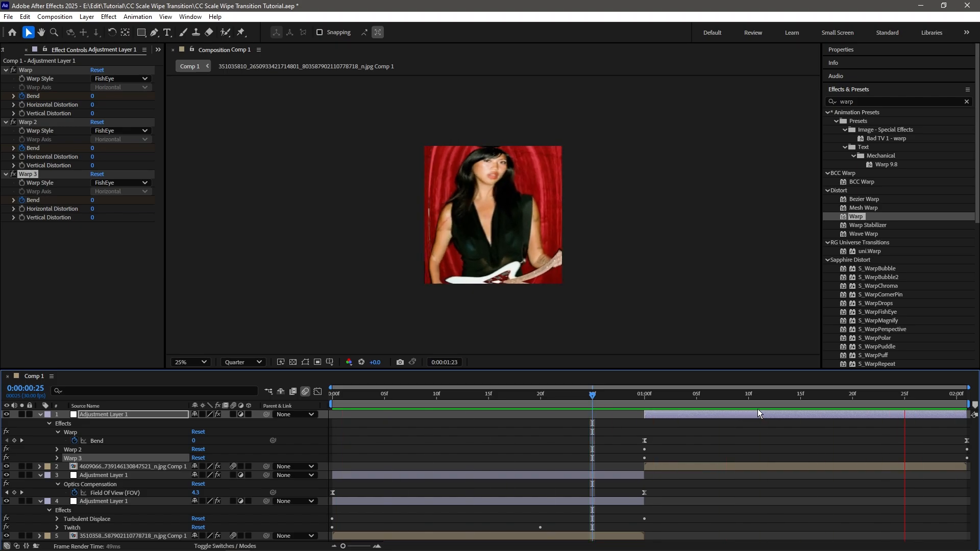
Reveal layer 1's keyframes and lower the first Warp's ending Bend handle in the Graph Editor to reduce the curve's overshoot above zero.
key(u)
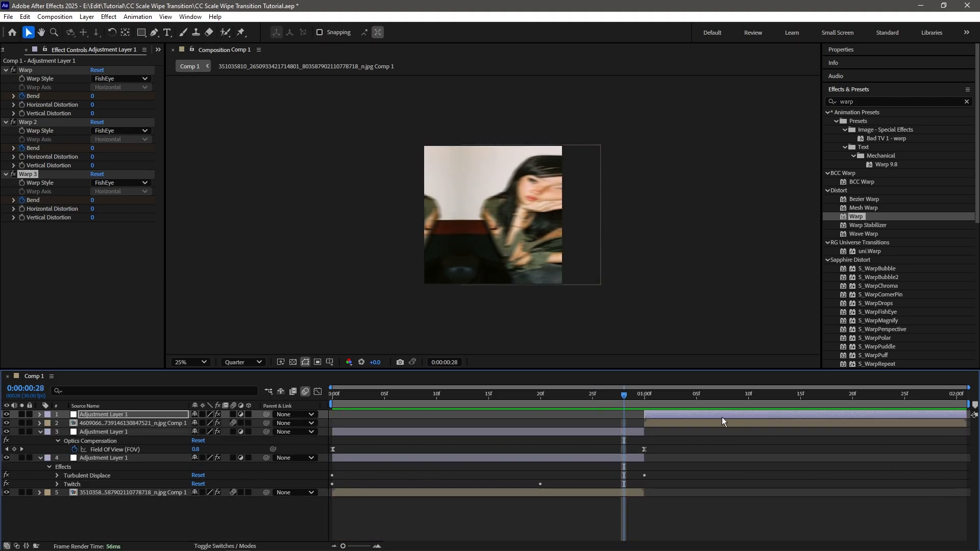
click(643, 432)
drag(956, 436, 975, 449)
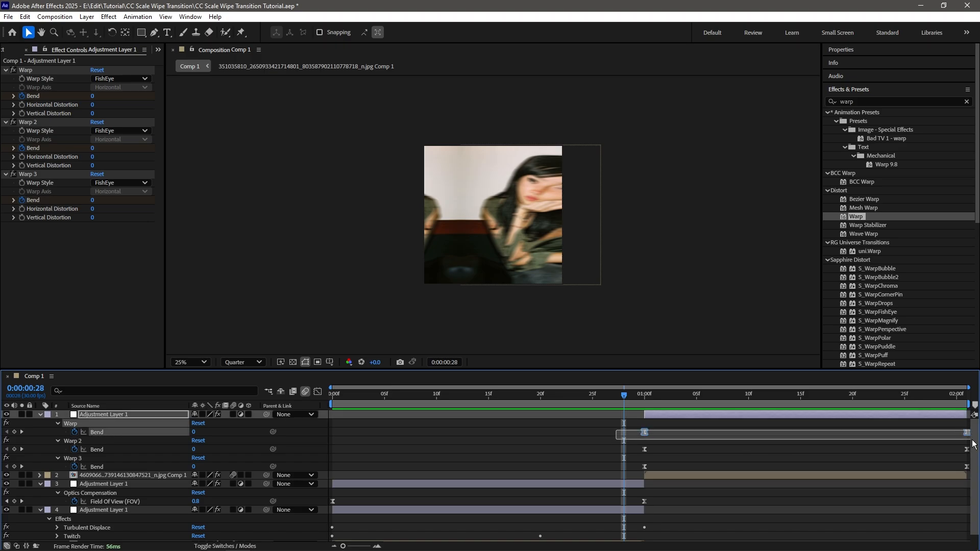
click(317, 391)
click(840, 422)
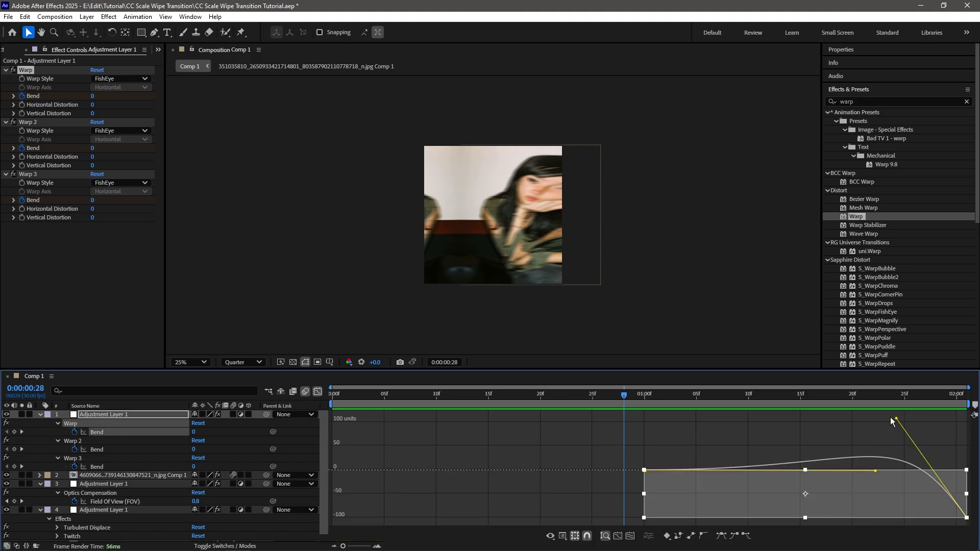
drag(896, 418, 903, 445)
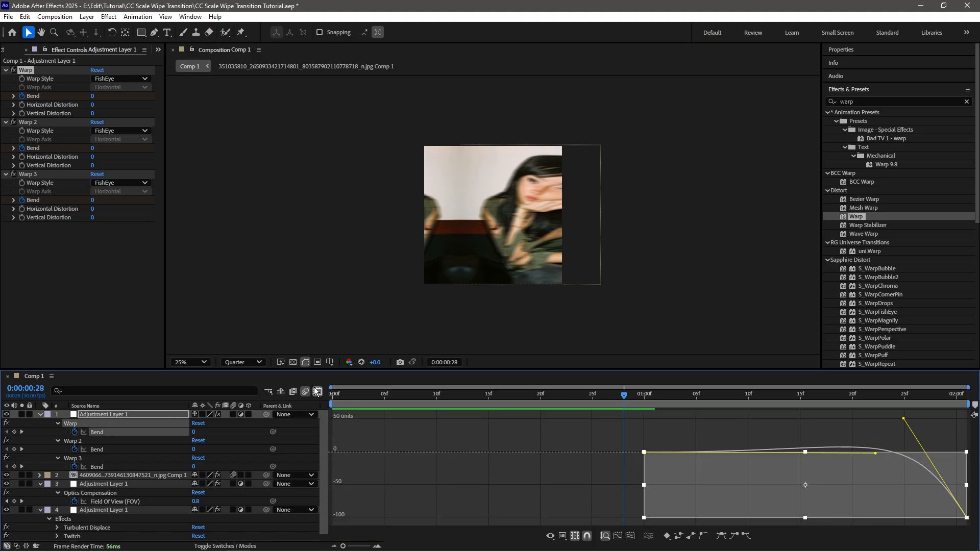
click(317, 390)
Lower the ending handle of Warp 2's Bend curve to match the reduced overshoot of the first Warp.
drag(622, 443, 973, 463)
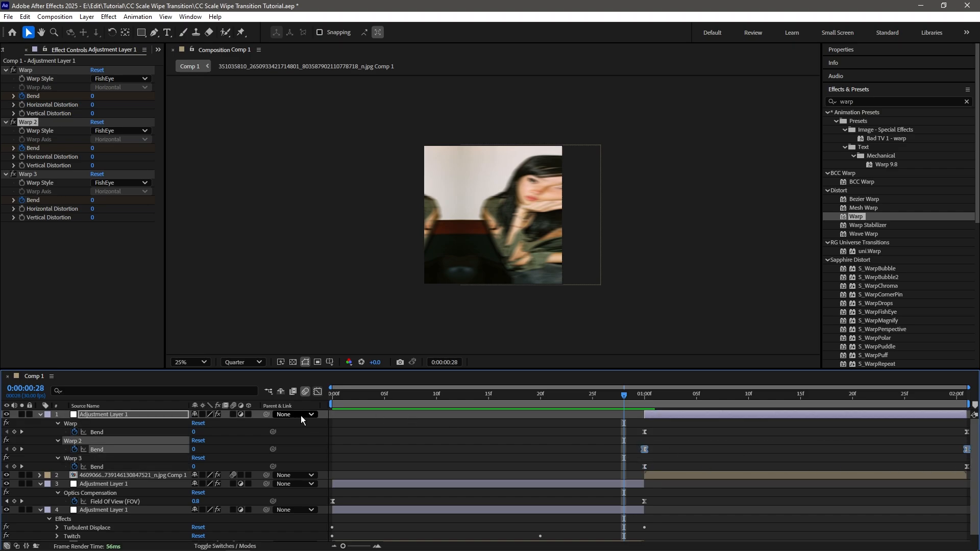
click(317, 392)
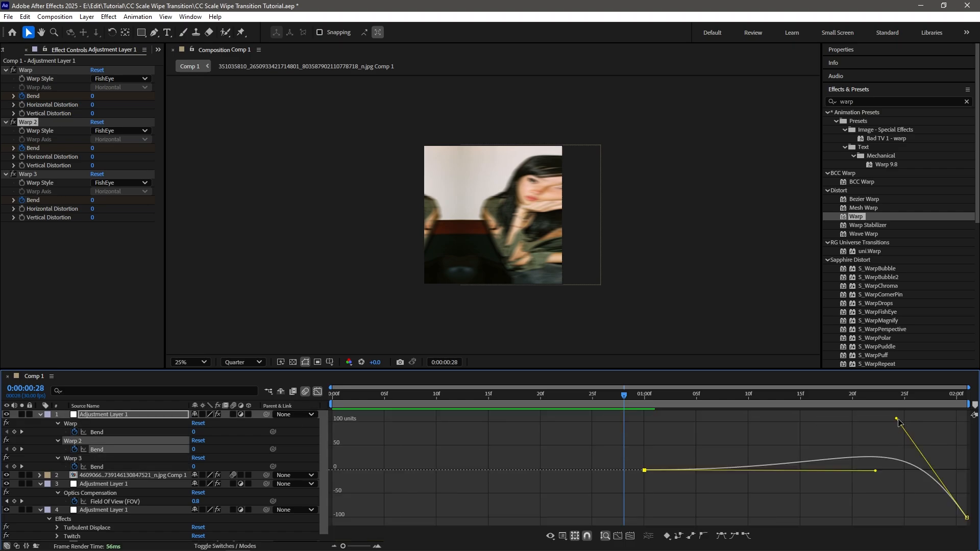
drag(898, 421, 962, 445)
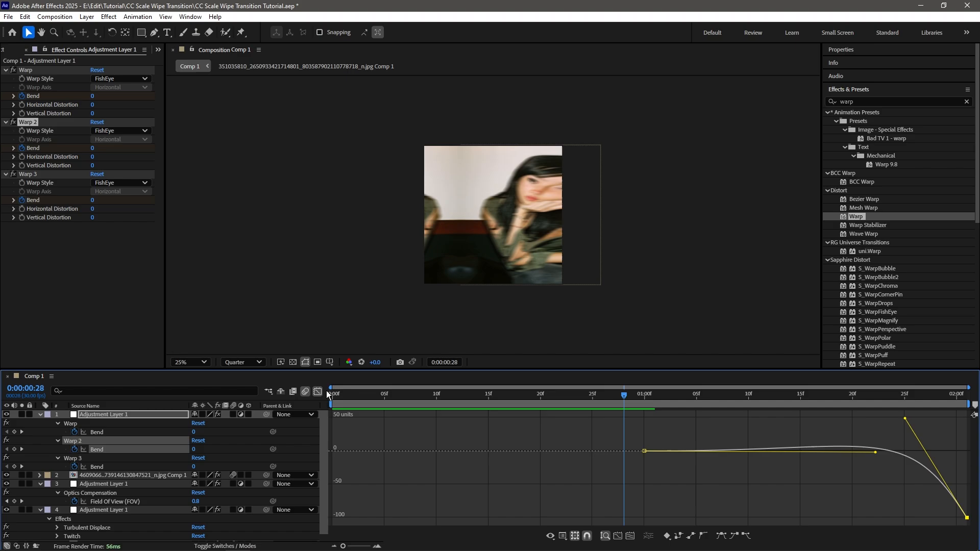
click(317, 392)
Select Warp 3's Bend keyframes and lower their curve's ending handle so it overshoots zero only slightly, like the other two.
click(797, 451)
drag(617, 470, 968, 464)
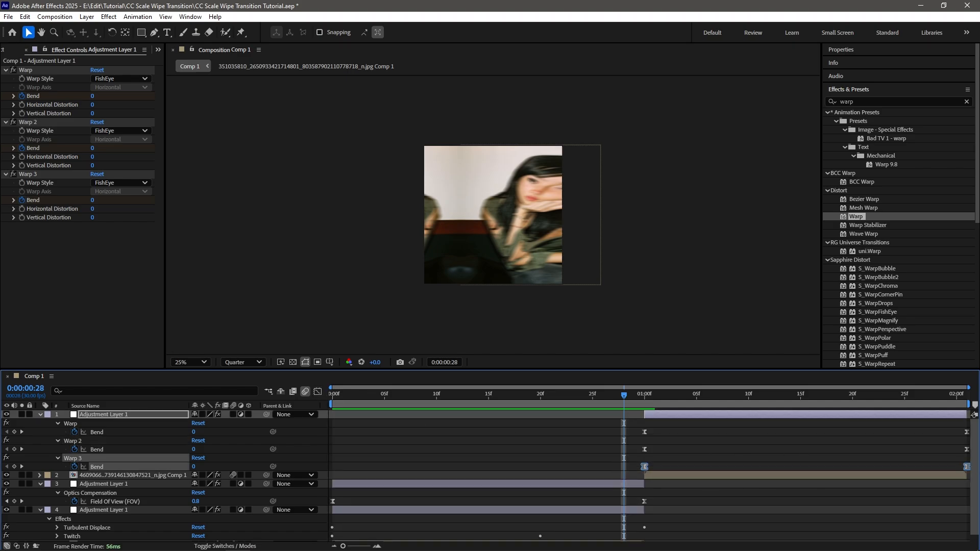
click(318, 392)
click(896, 423)
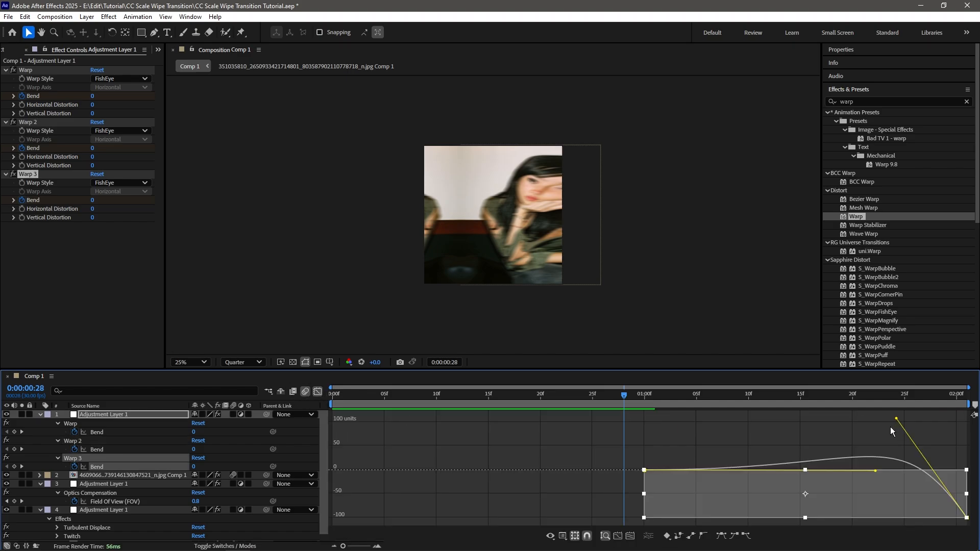
click(896, 415)
click(922, 451)
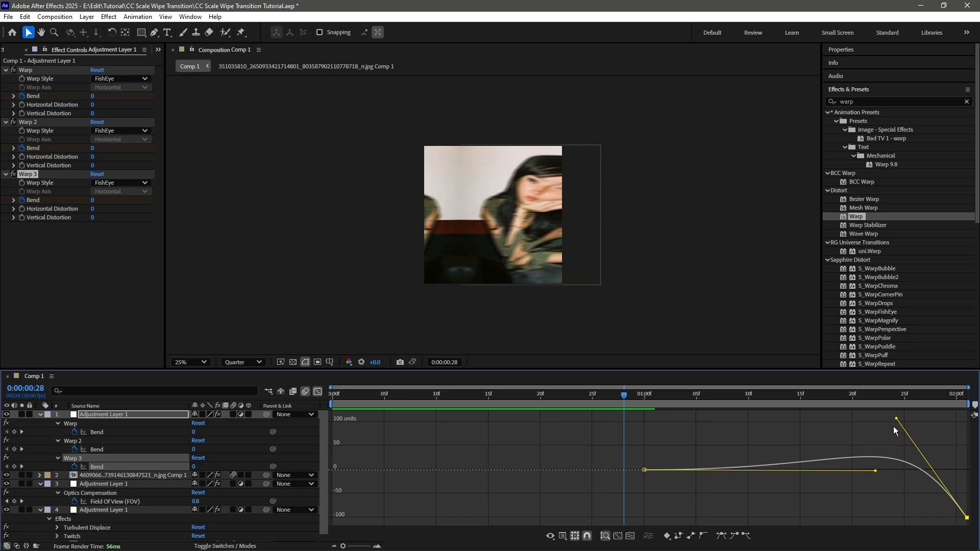
drag(900, 433, 902, 454)
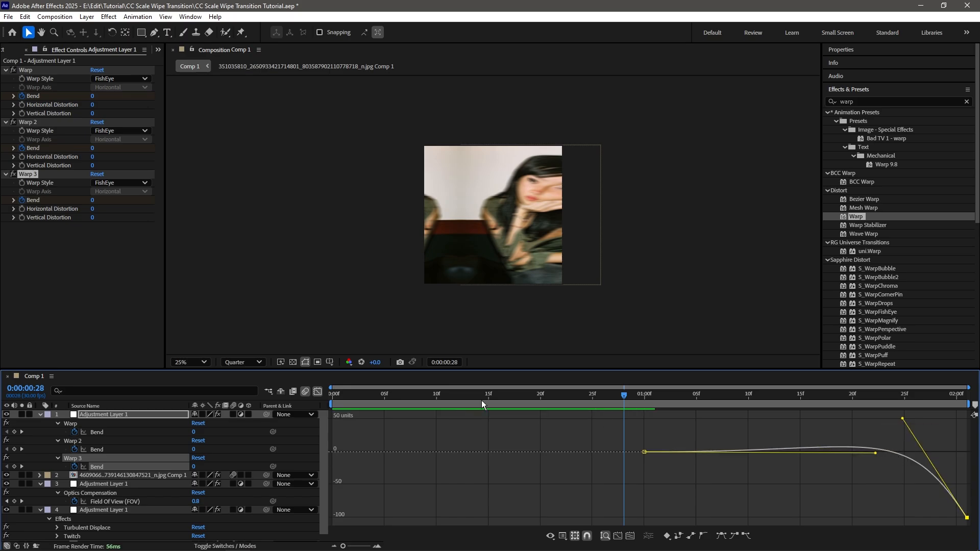
Leave the Graph Editor, preview the transition, and collapse the revealed properties of all layers in the timeline.
click(306, 392)
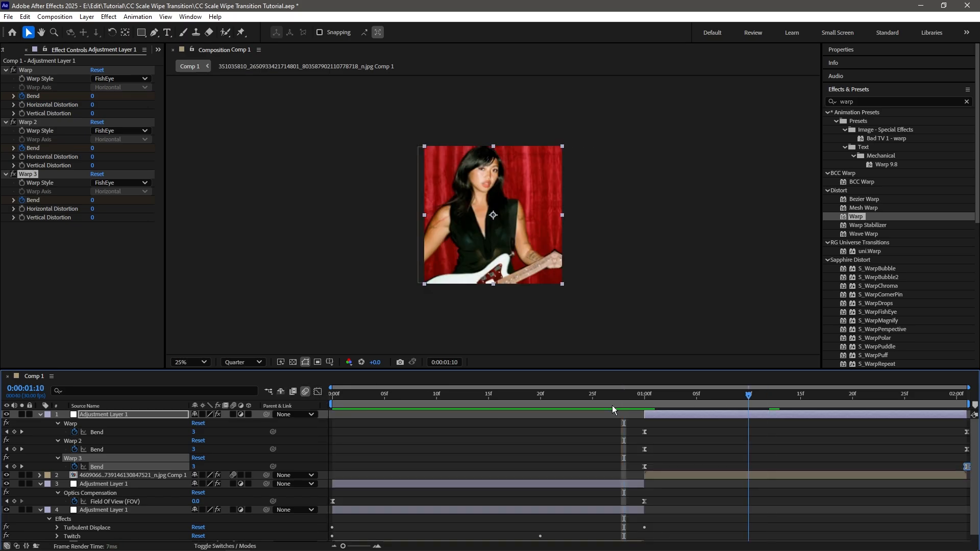
click(535, 406)
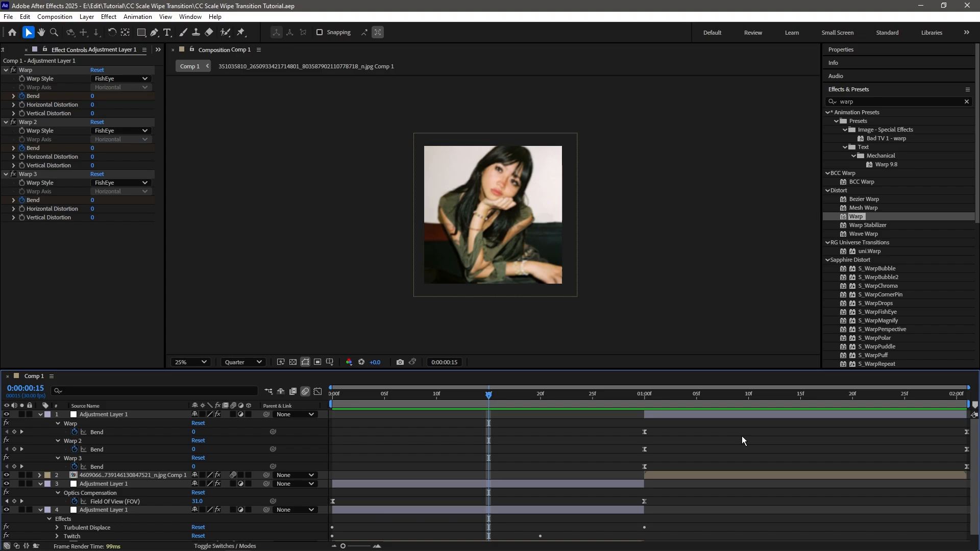
key(u)
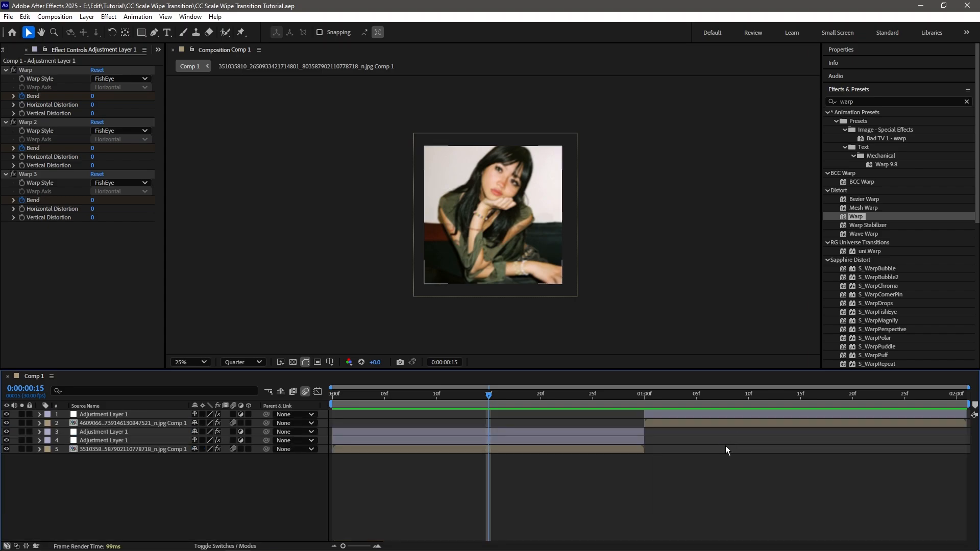